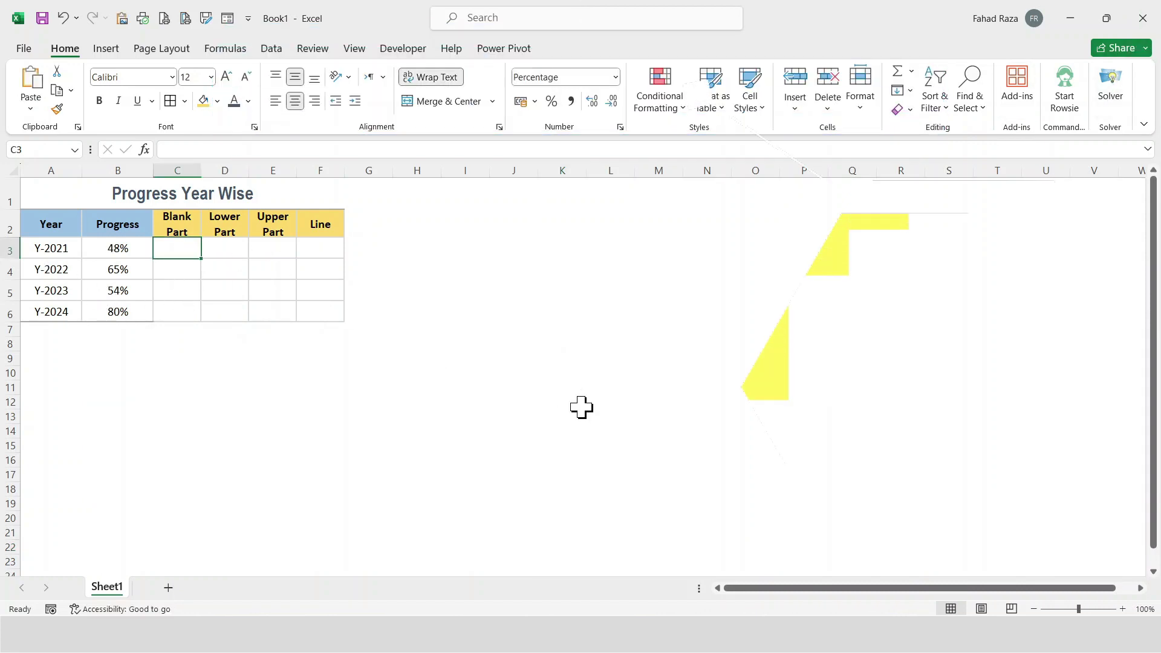
Enter the formula =1-B3 in C3 as the Blank Part for Y-2021.
{"action": "type", "text": "=1-"}
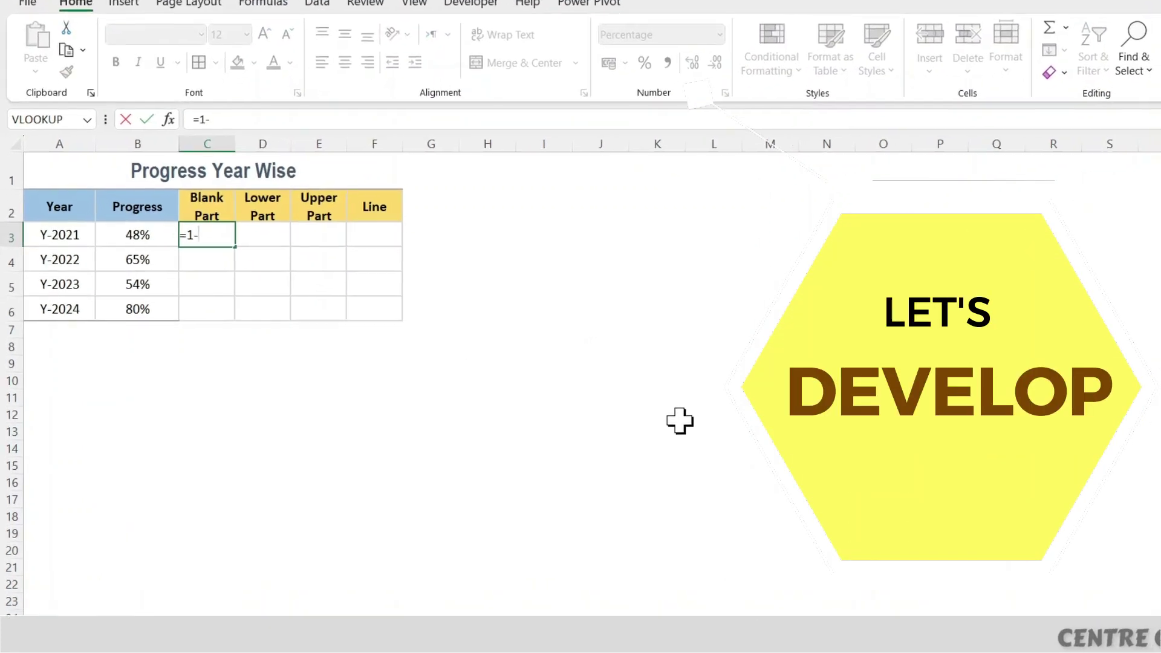
{"action": "key", "text": "Left"}
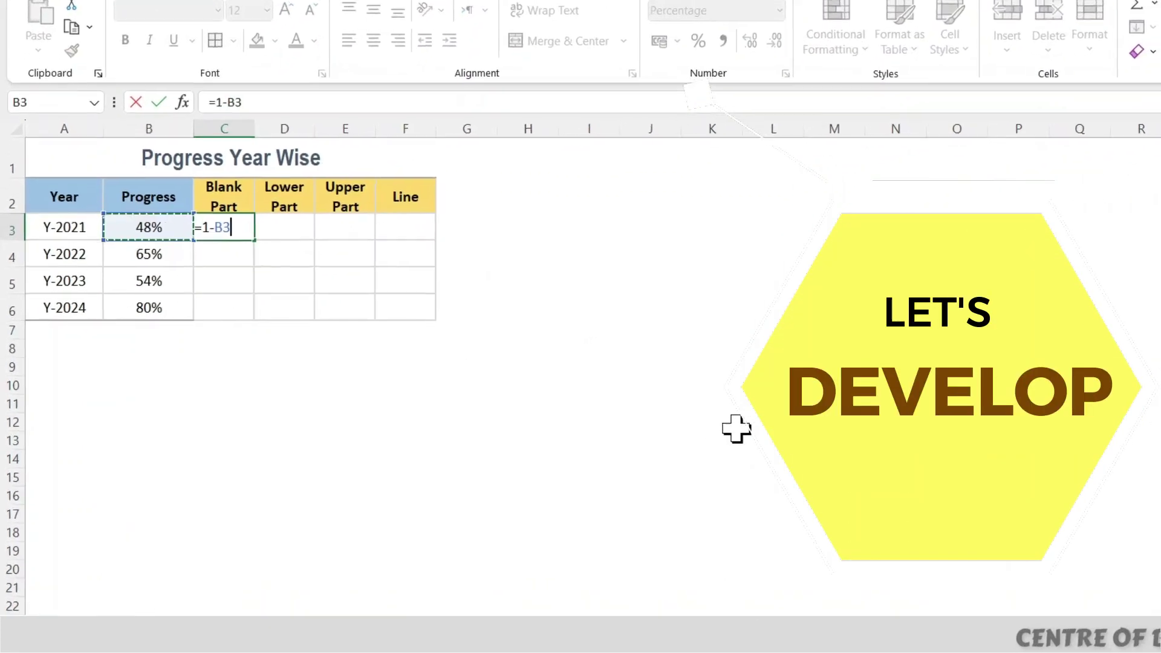
{"action": "key", "text": "Return"}
Enter 20% Lower Part, 15% Upper Part and 3% Line for Y-2021, and fill C3:F3 down to row 6.
{"action": "left_click", "coordinate": [262, 235]}
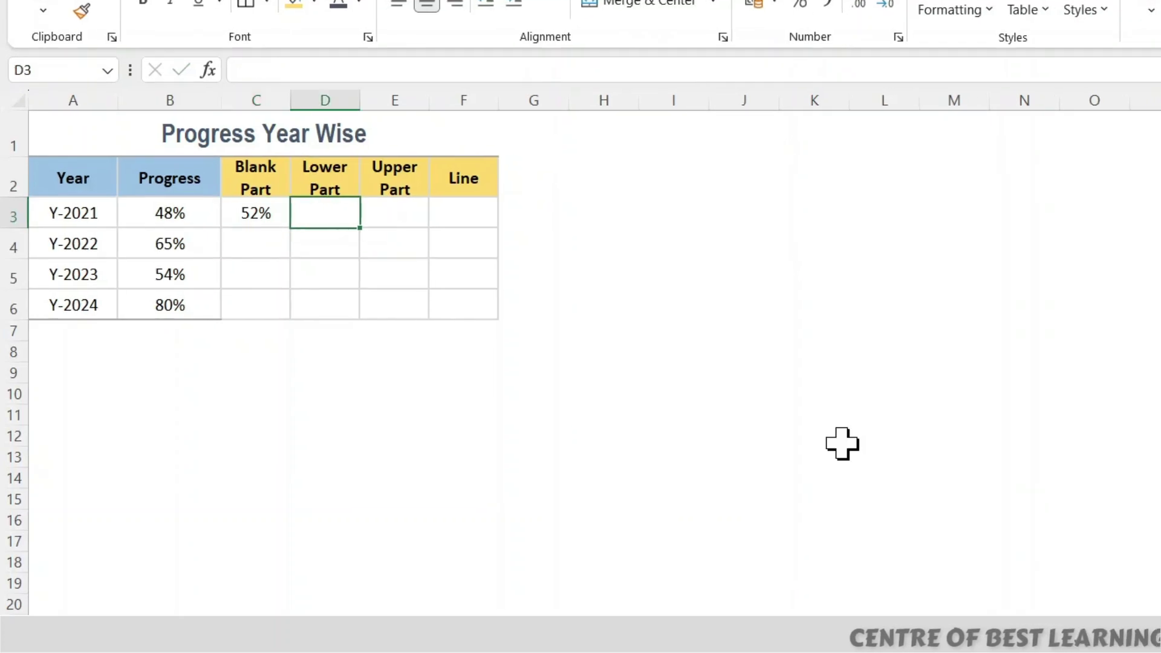
{"action": "type", "text": "20%"}
{"action": "key", "text": "Tab"}
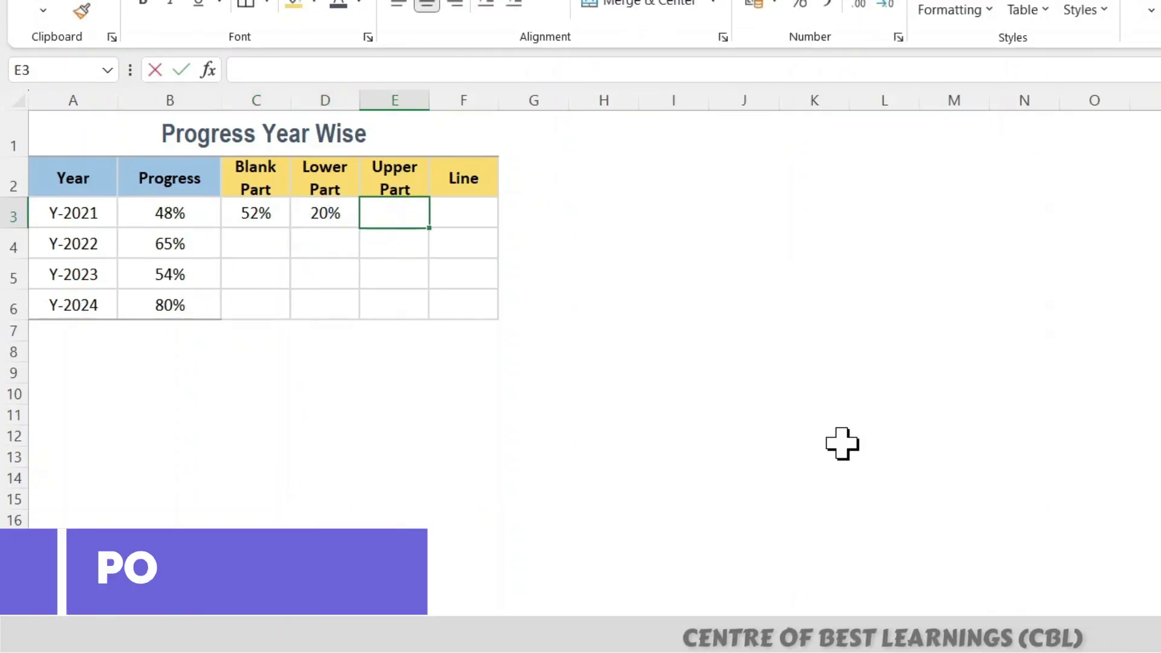
{"action": "type", "text": "15%"}
{"action": "key", "text": "Tab"}
{"action": "type", "text": "3%"}
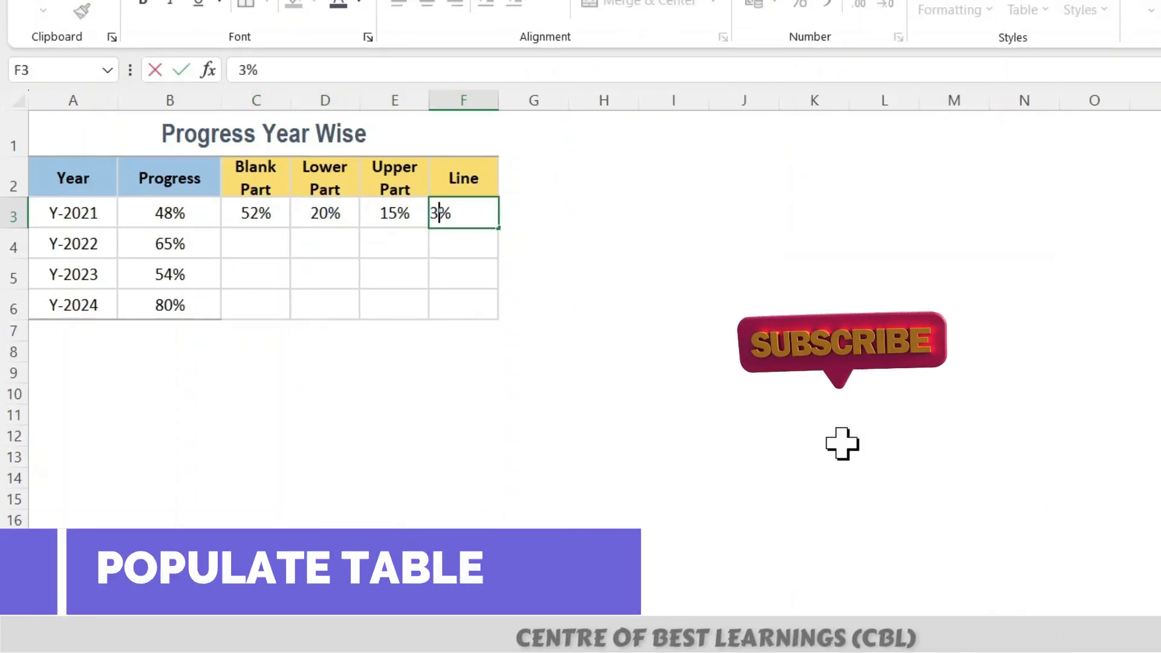
{"action": "key", "text": "Return"}
{"action": "left_click_drag", "start_coordinate": [250, 205], "coordinate": [498, 306]}
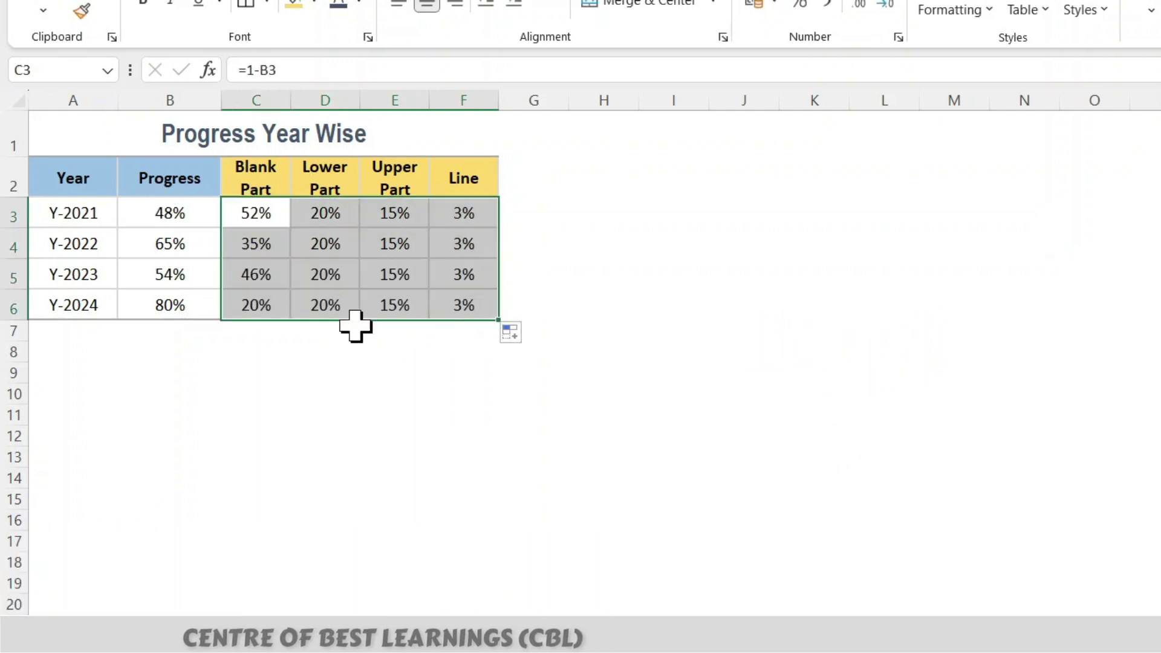
{"action": "left_click", "coordinate": [462, 308]}
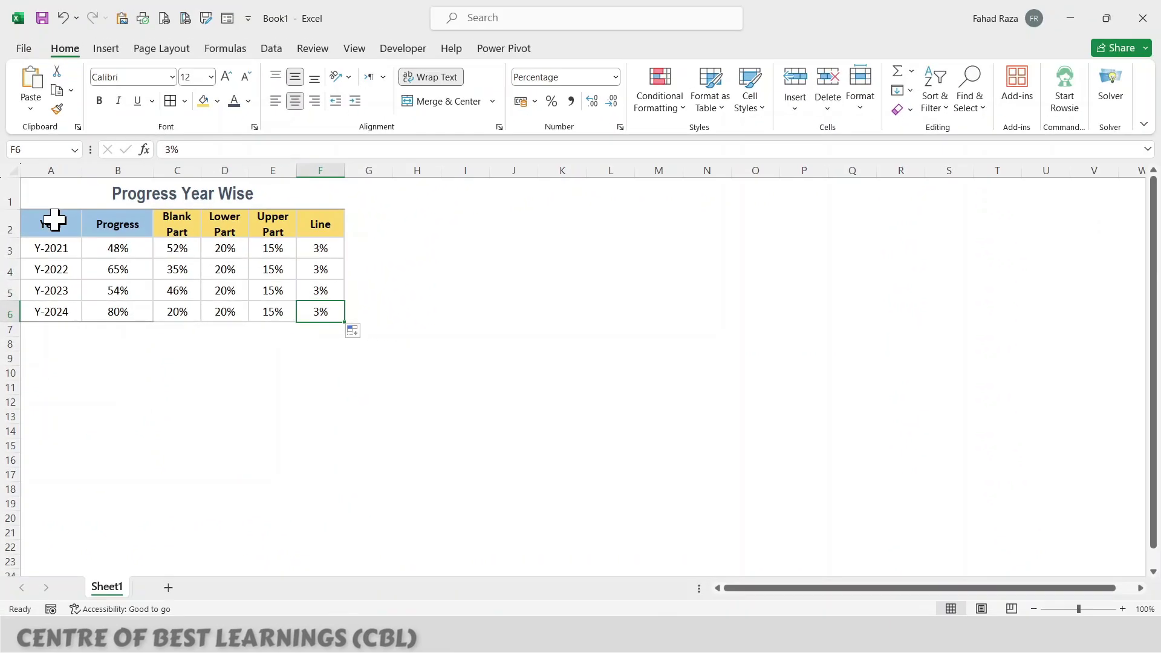
Insert a 3-D stacked column chart from A2:F6 and enlarge it slightly beside the table.
{"action": "left_click_drag", "start_coordinate": [59, 201], "coordinate": [359, 302]}
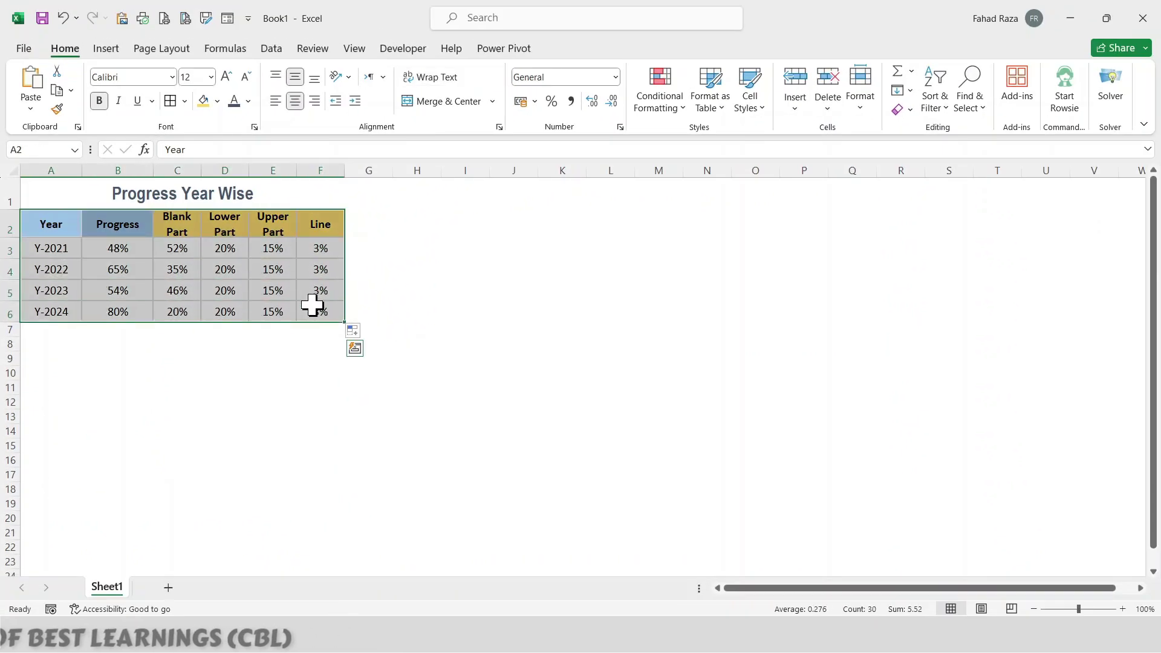
{"action": "left_click", "coordinate": [106, 48]}
{"action": "left_click", "coordinate": [462, 71]}
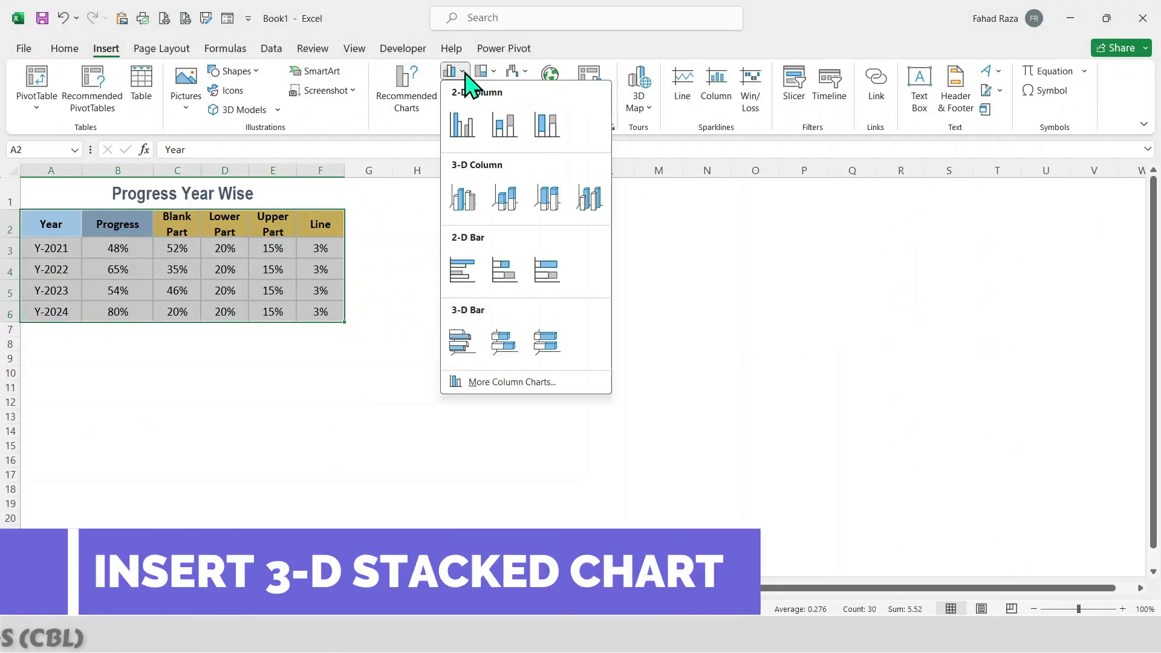
{"action": "left_click", "coordinate": [511, 196]}
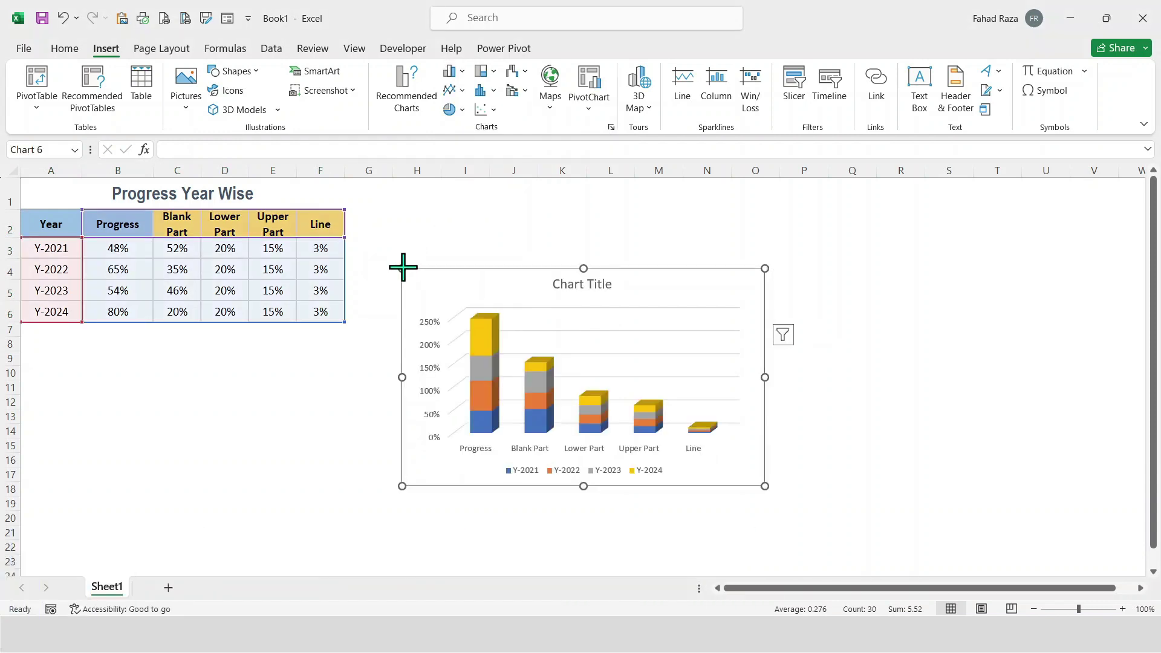
{"action": "left_click_drag", "start_coordinate": [400, 266], "coordinate": [382, 222]}
{"action": "left_click_drag", "start_coordinate": [759, 290], "coordinate": [764, 260]}
Switch the chart's rows and columns, and add an extra series named from F2 with values F3:F6.
{"action": "right_click", "coordinate": [594, 240]}
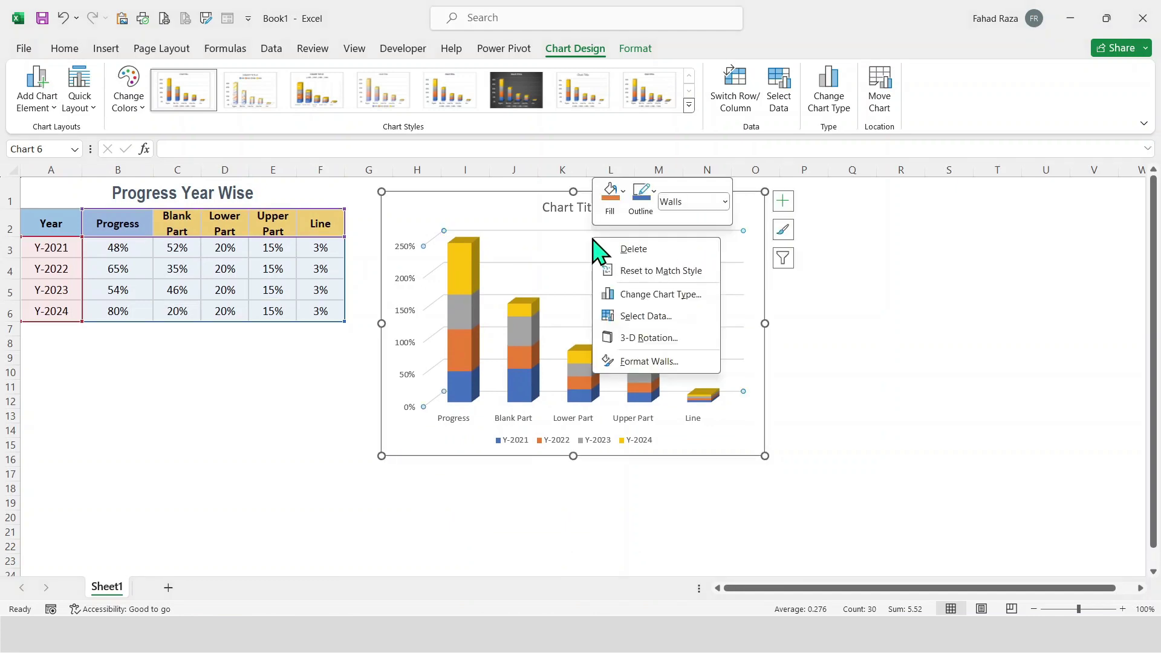
{"action": "left_click", "coordinate": [669, 317]}
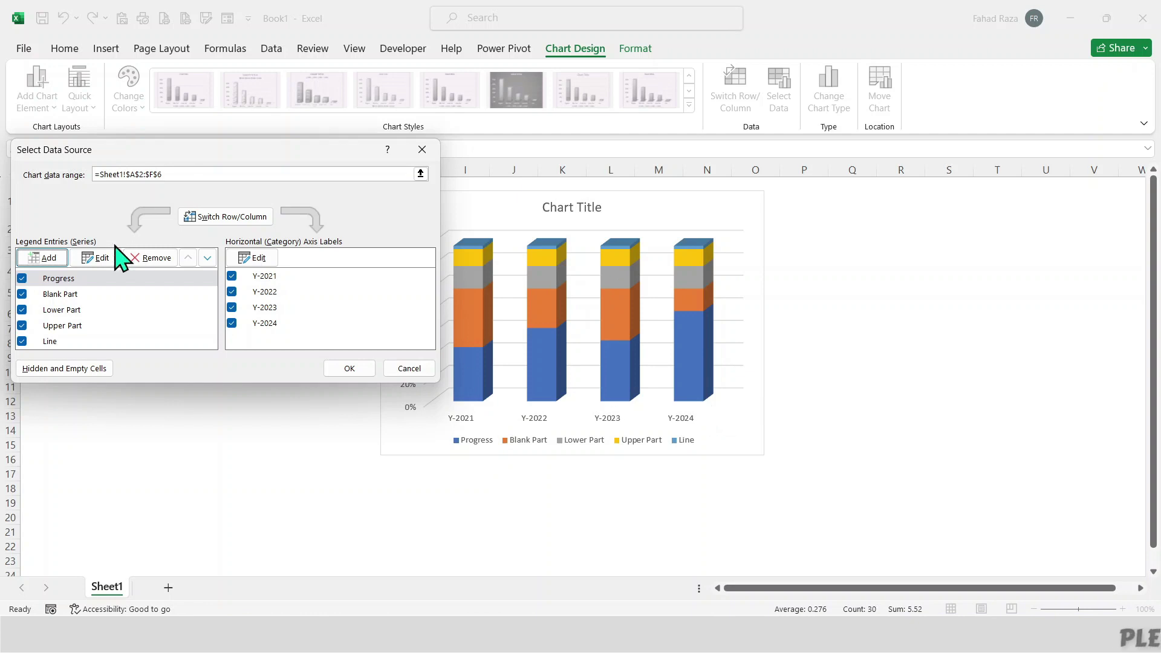
{"action": "left_click", "coordinate": [47, 261]}
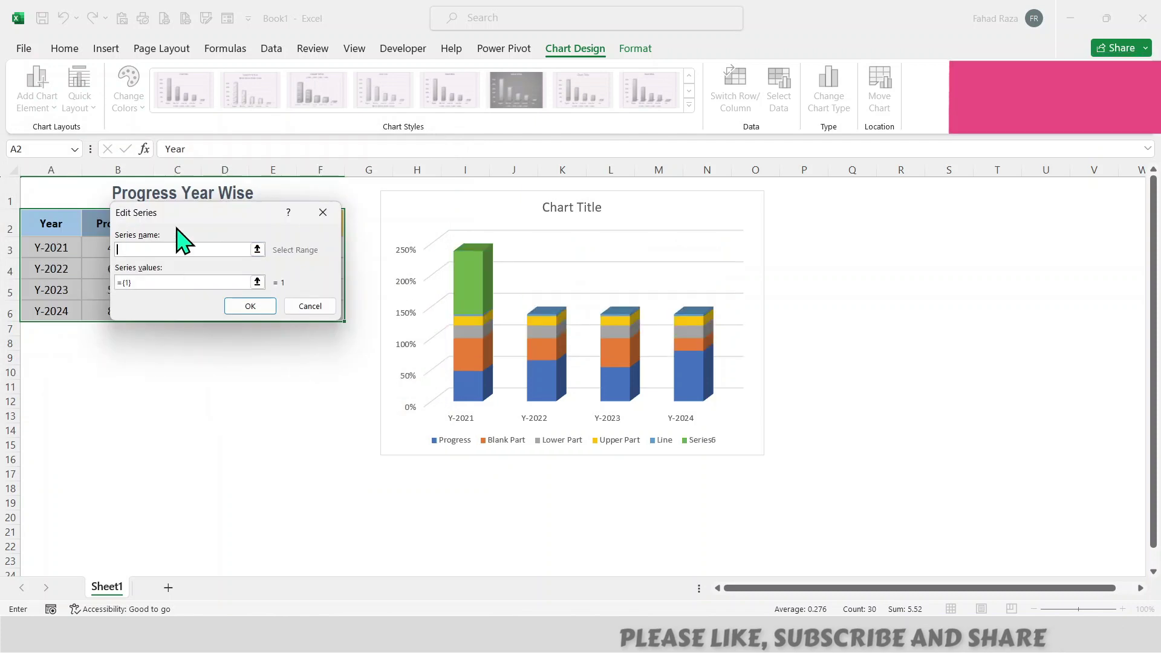
{"action": "left_click_drag", "start_coordinate": [224, 214], "coordinate": [485, 203]}
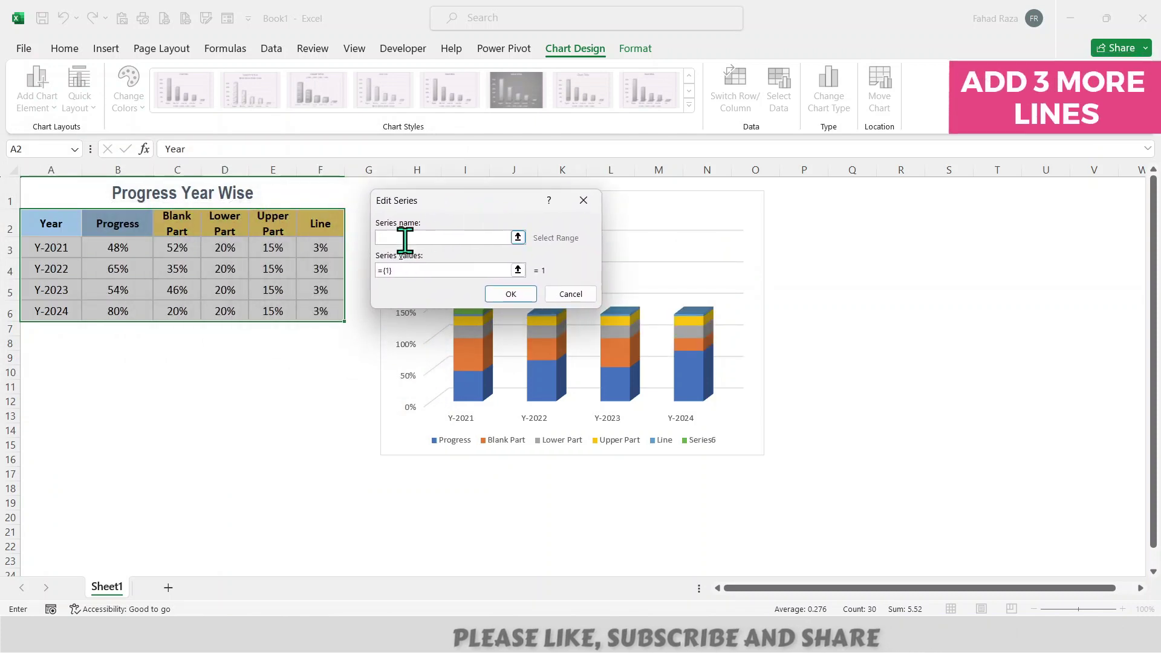
{"action": "left_click", "coordinate": [311, 231]}
{"action": "left_click_drag", "start_coordinate": [407, 270], "coordinate": [351, 285]}
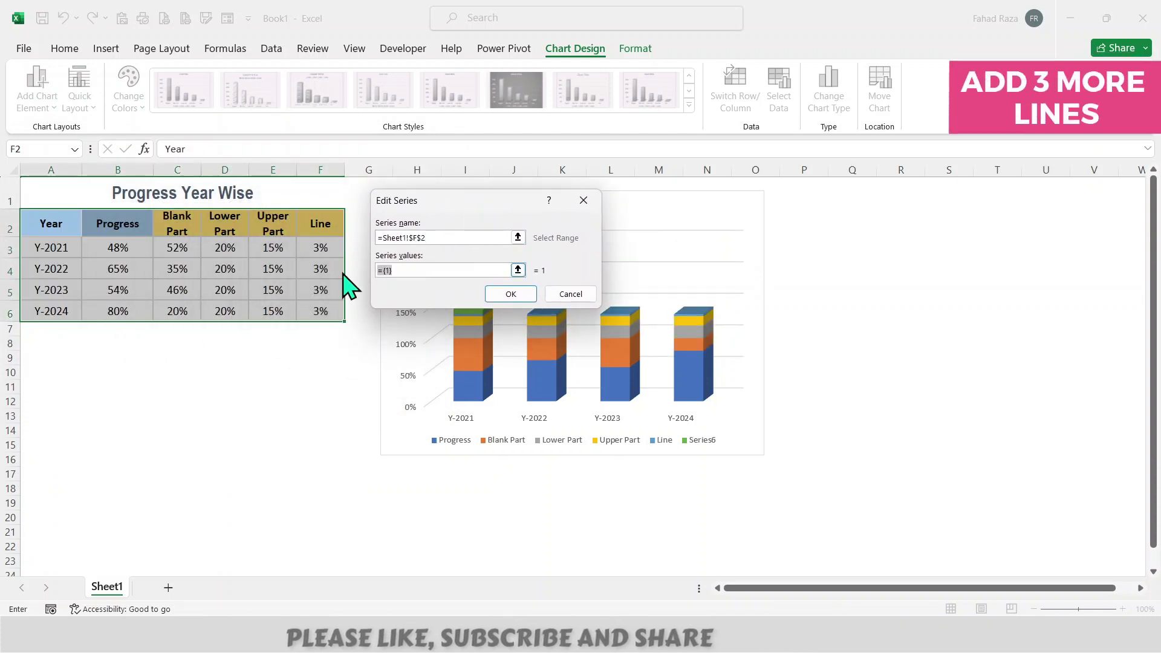
{"action": "key", "text": "BackSpace"}
{"action": "left_click_drag", "start_coordinate": [313, 248], "coordinate": [314, 309]}
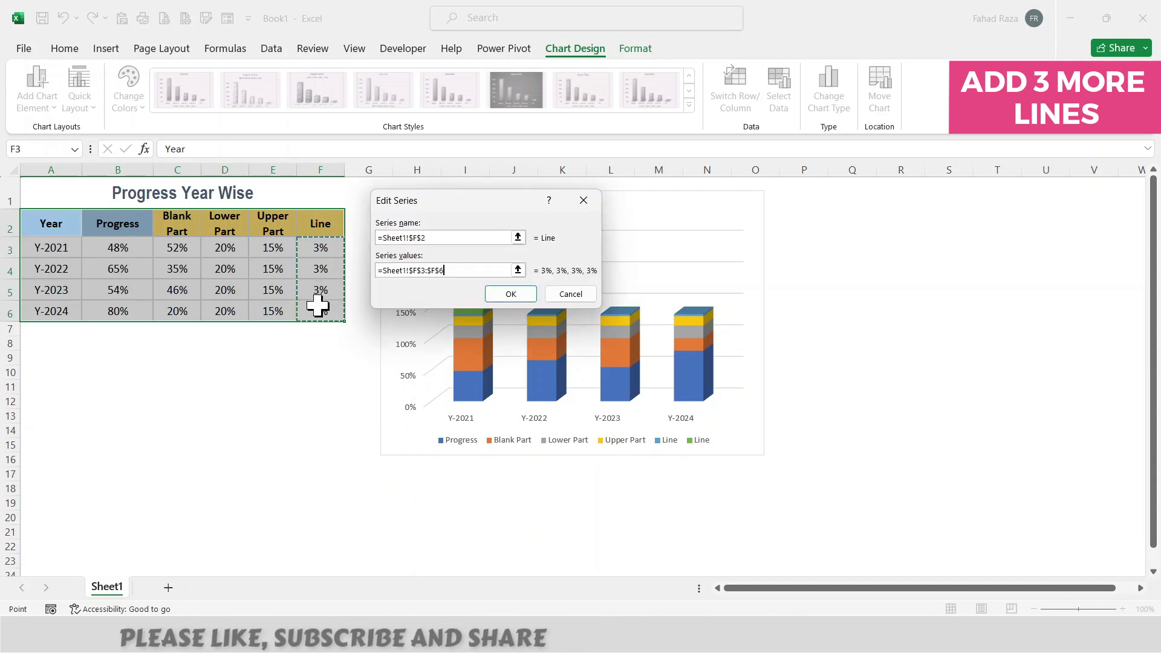
{"action": "left_click", "coordinate": [527, 294]}
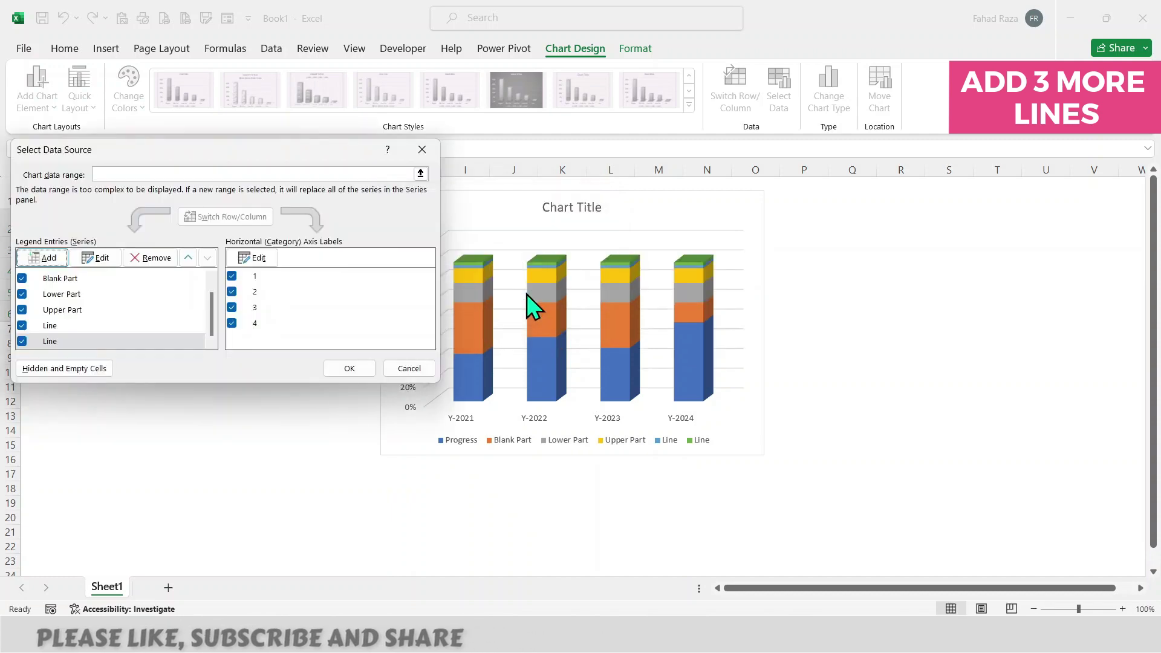
Add a second extra Line series to the chart data, named from F2 with values F3:F6.
{"action": "left_click", "coordinate": [46, 259]}
{"action": "left_click", "coordinate": [311, 229]}
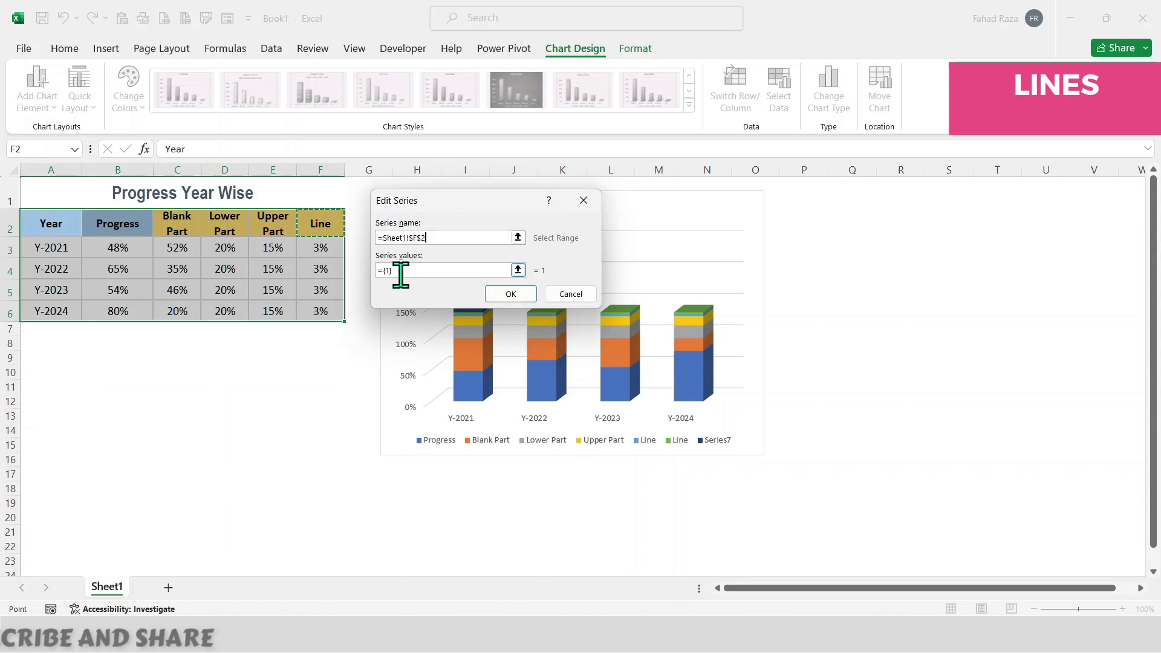
{"action": "left_click_drag", "start_coordinate": [401, 270], "coordinate": [324, 308]}
{"action": "left_click", "coordinate": [503, 292]}
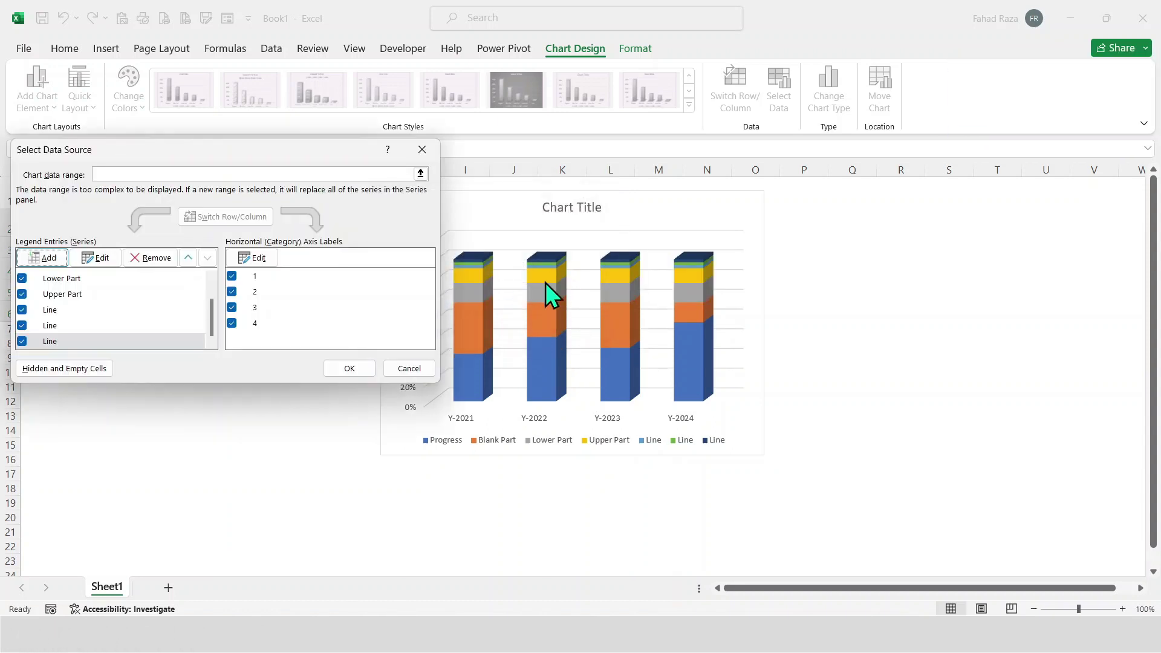
Add a third extra Line series named from F2 with values F3:F6, and apply the data source changes.
{"action": "left_click", "coordinate": [44, 261]}
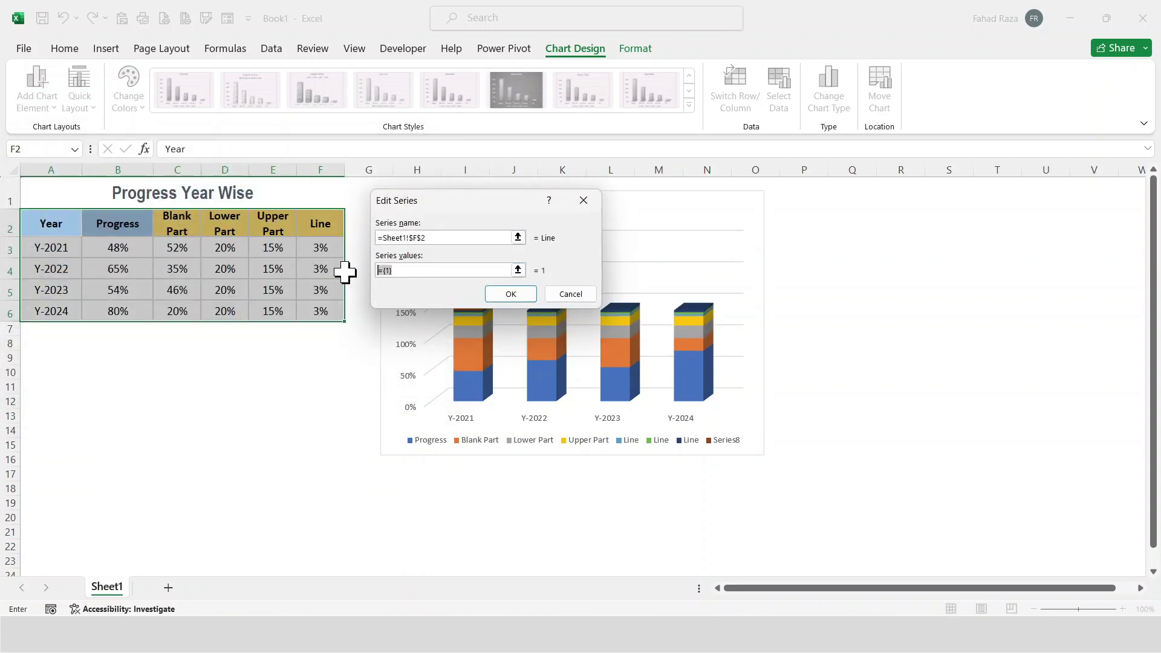
{"action": "left_click_drag", "start_coordinate": [319, 261], "coordinate": [318, 308]}
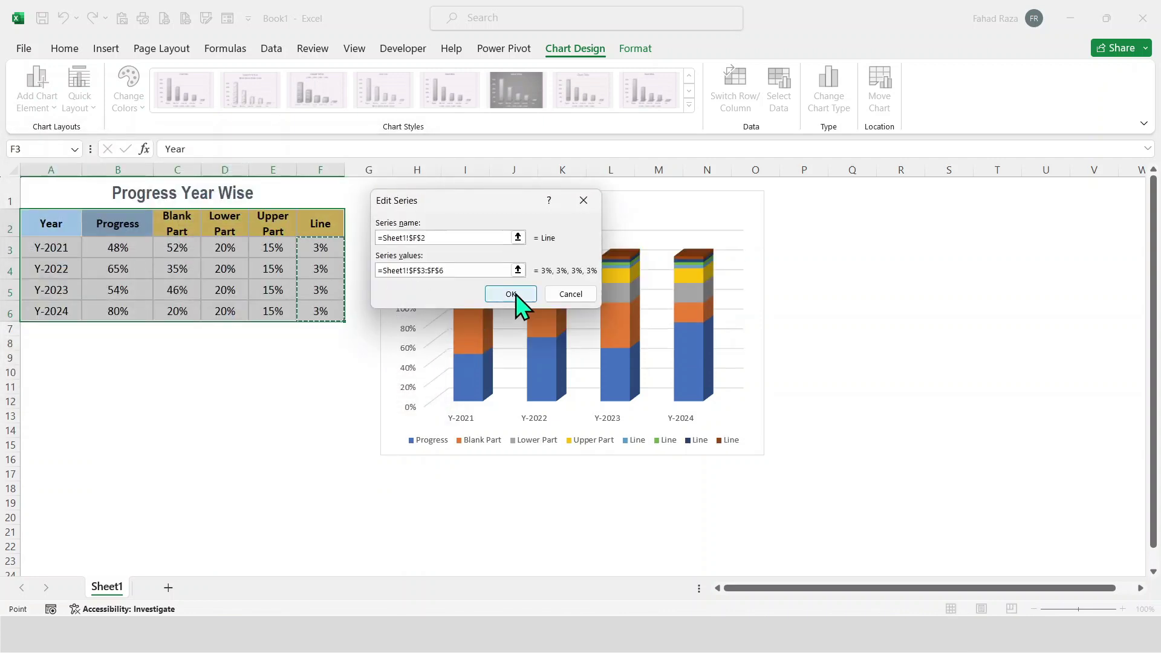
{"action": "left_click", "coordinate": [514, 300]}
{"action": "left_click", "coordinate": [349, 370]}
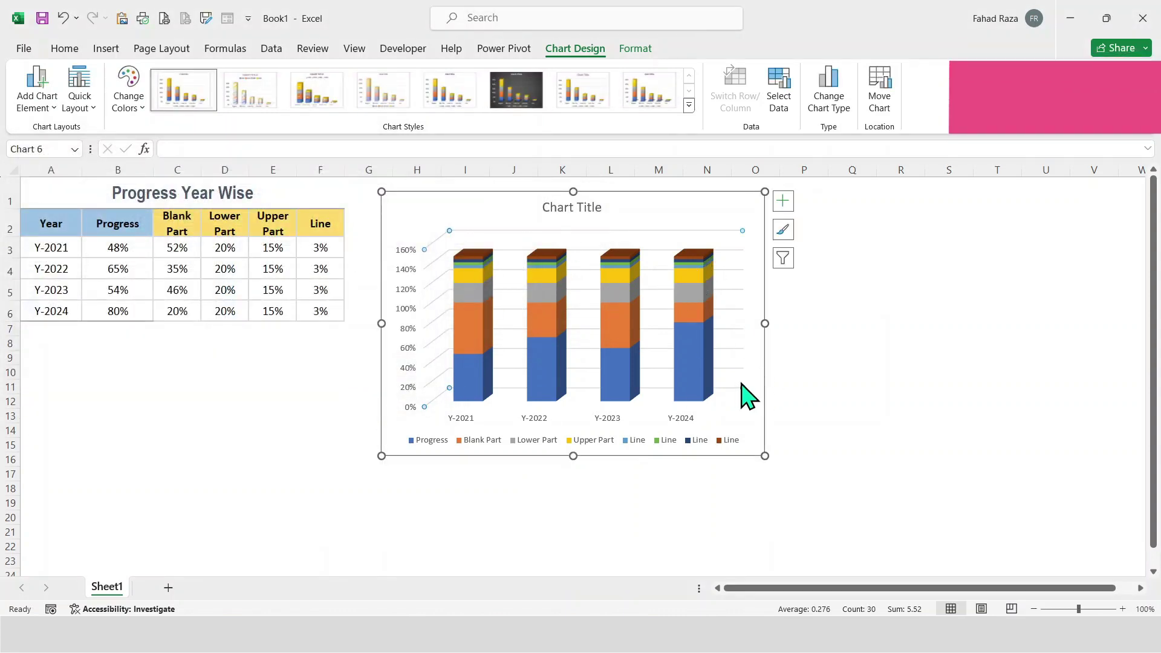
Enlarge the chart down to about row 22 and set its 3-D X rotation to 0°.
{"action": "left_click_drag", "start_coordinate": [766, 461], "coordinate": [813, 546]}
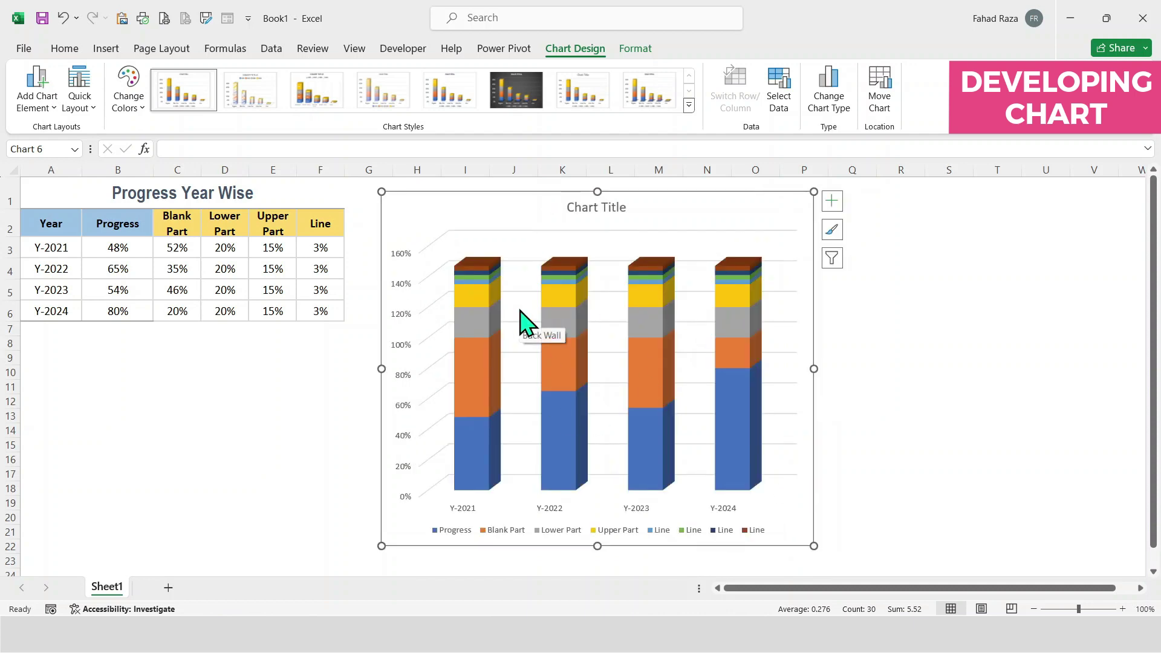
{"action": "right_click", "coordinate": [557, 489]}
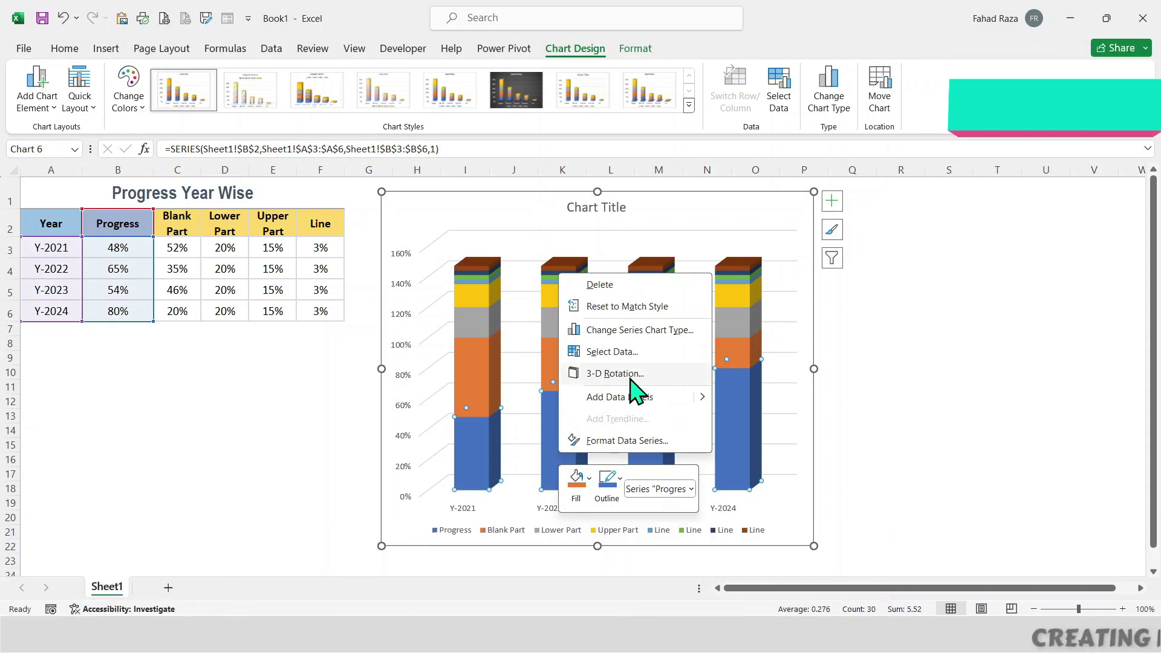
{"action": "left_click", "coordinate": [631, 376]}
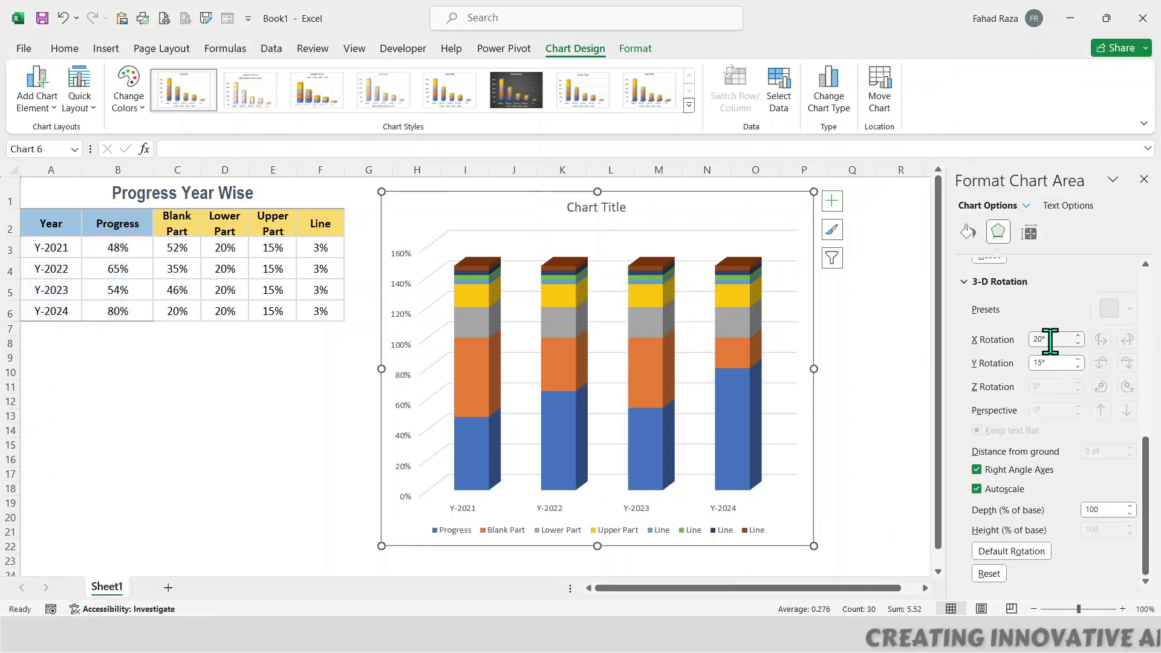
{"action": "double_click", "coordinate": [1047, 338]}
{"action": "type", "text": "0"}
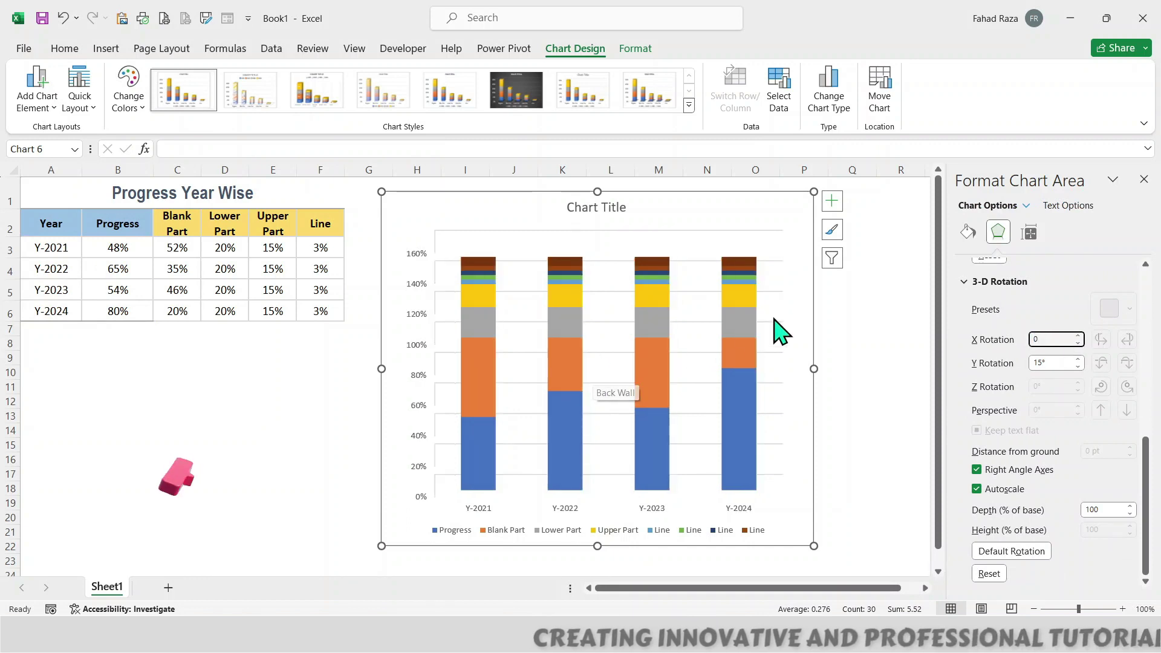
Change the chart's column shape to Cylinder and set the gap width to 80%.
{"action": "right_click", "coordinate": [743, 350]}
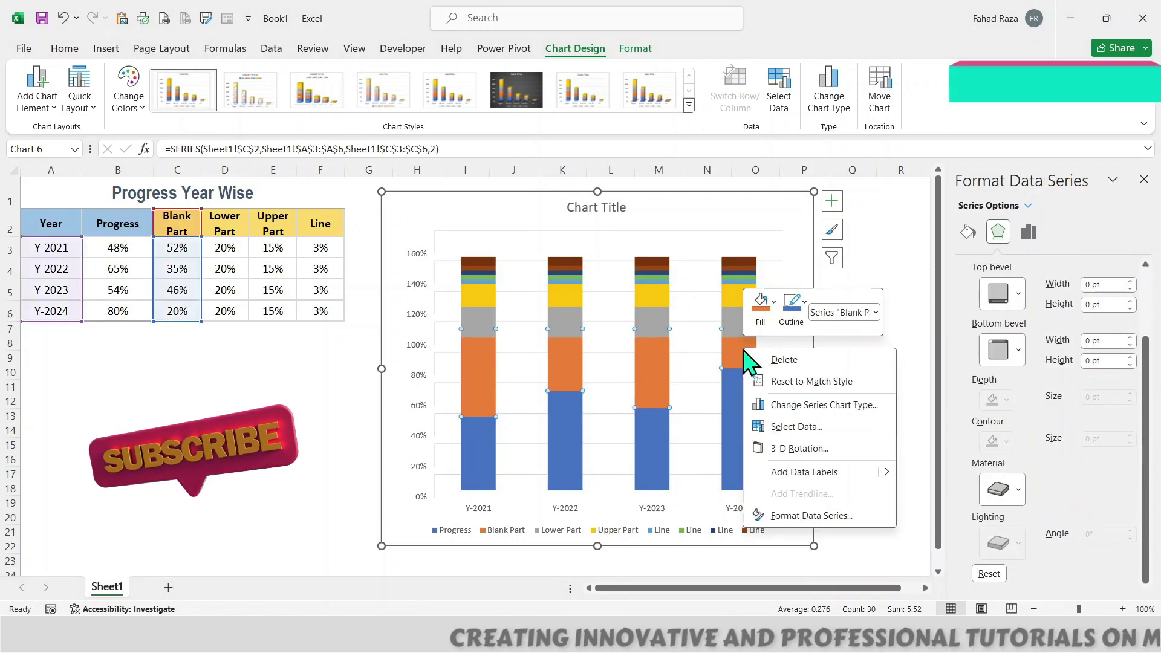
{"action": "left_click", "coordinate": [810, 514]}
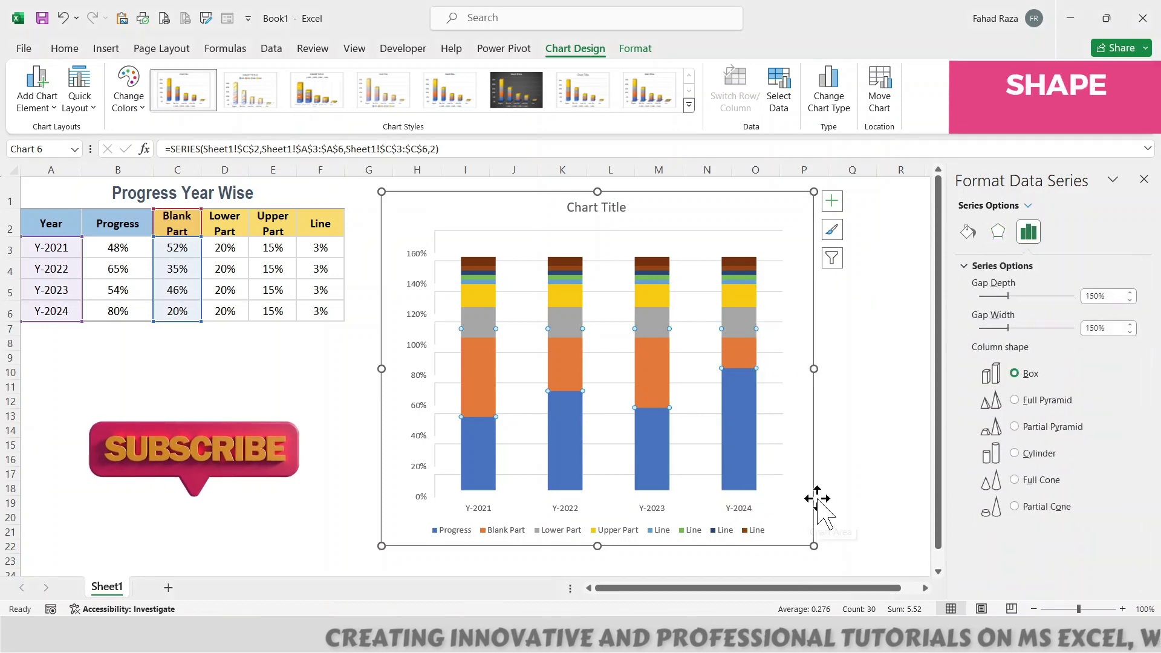
{"action": "left_click", "coordinate": [1035, 456]}
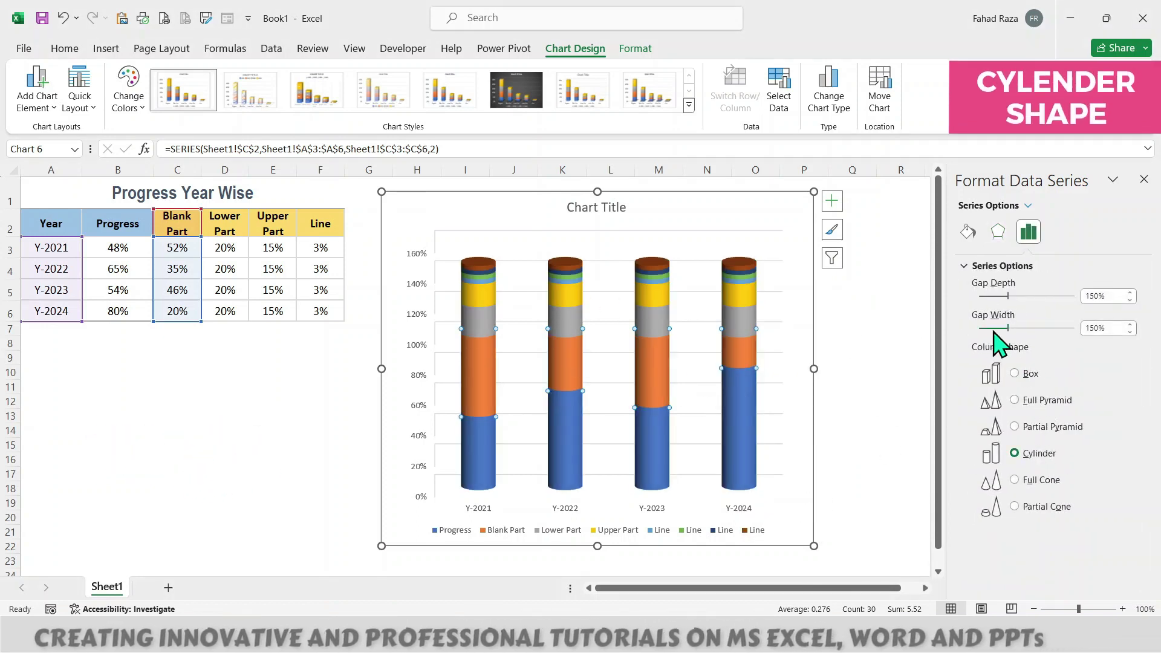
{"action": "double_click", "coordinate": [1097, 328]}
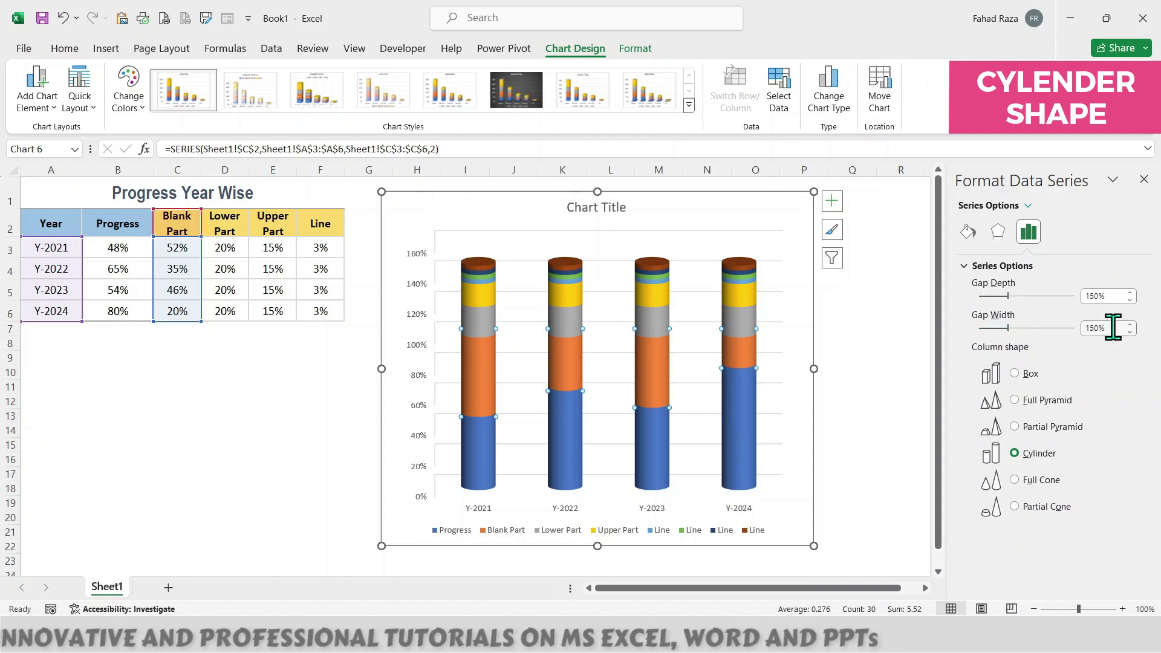
{"action": "type", "text": "80"}
{"action": "key", "text": "Return"}
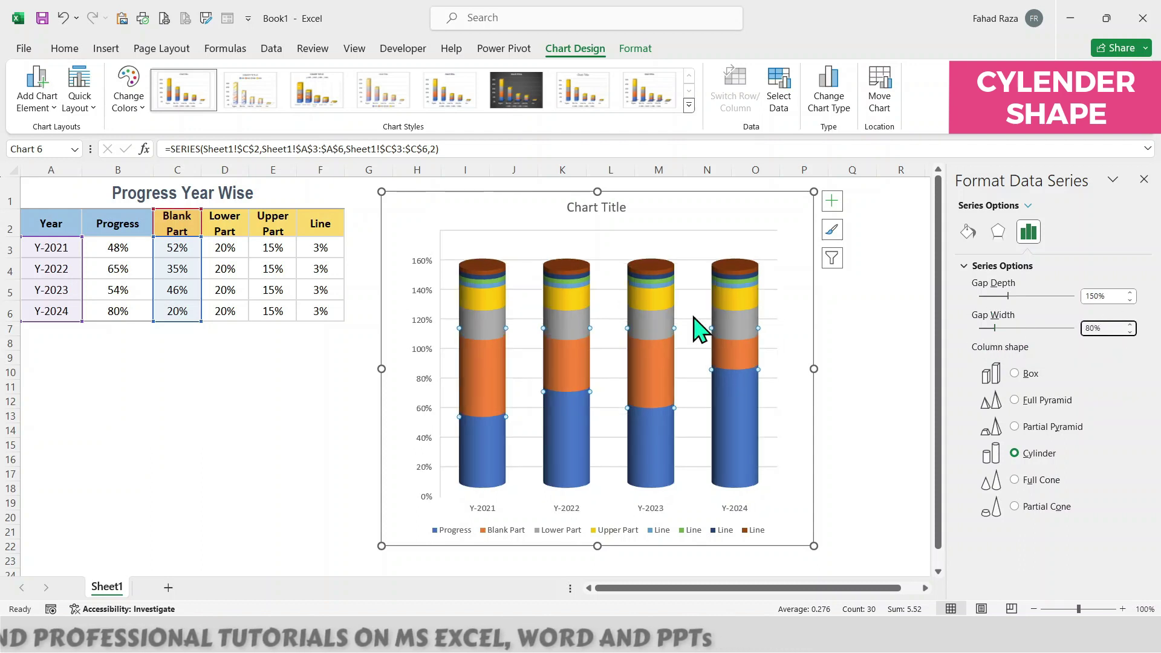
Remove the axes, chart title, gridlines and legend from the chart, and widen the chart to about column R.
{"action": "left_click", "coordinate": [724, 241]}
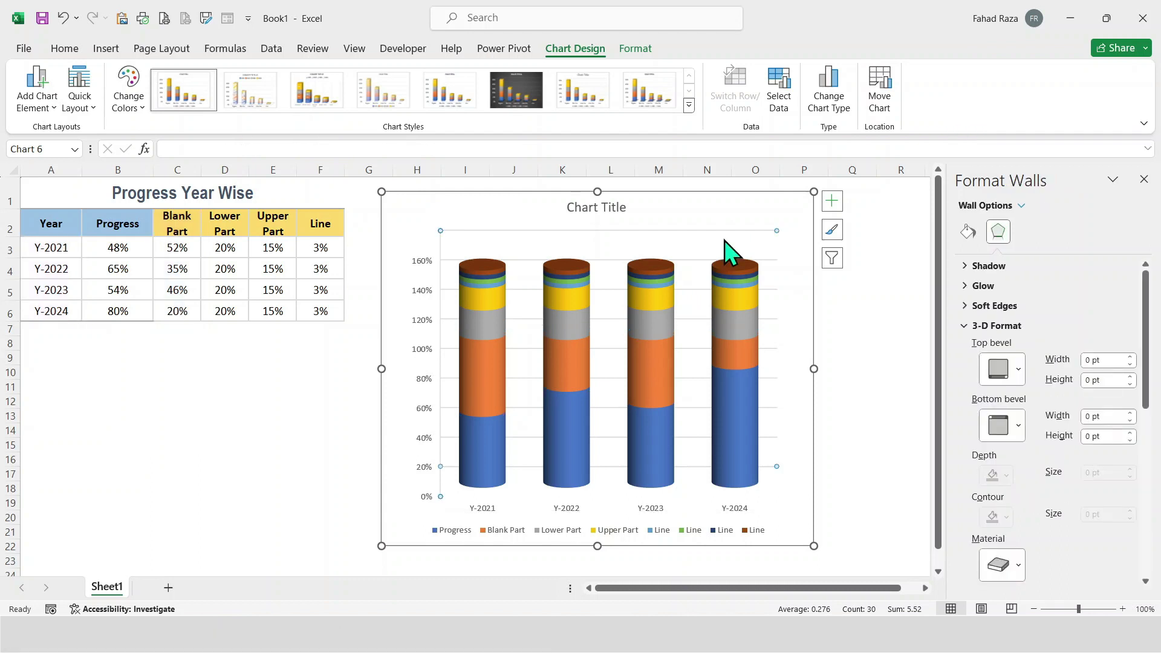
{"action": "left_click", "coordinate": [833, 203]}
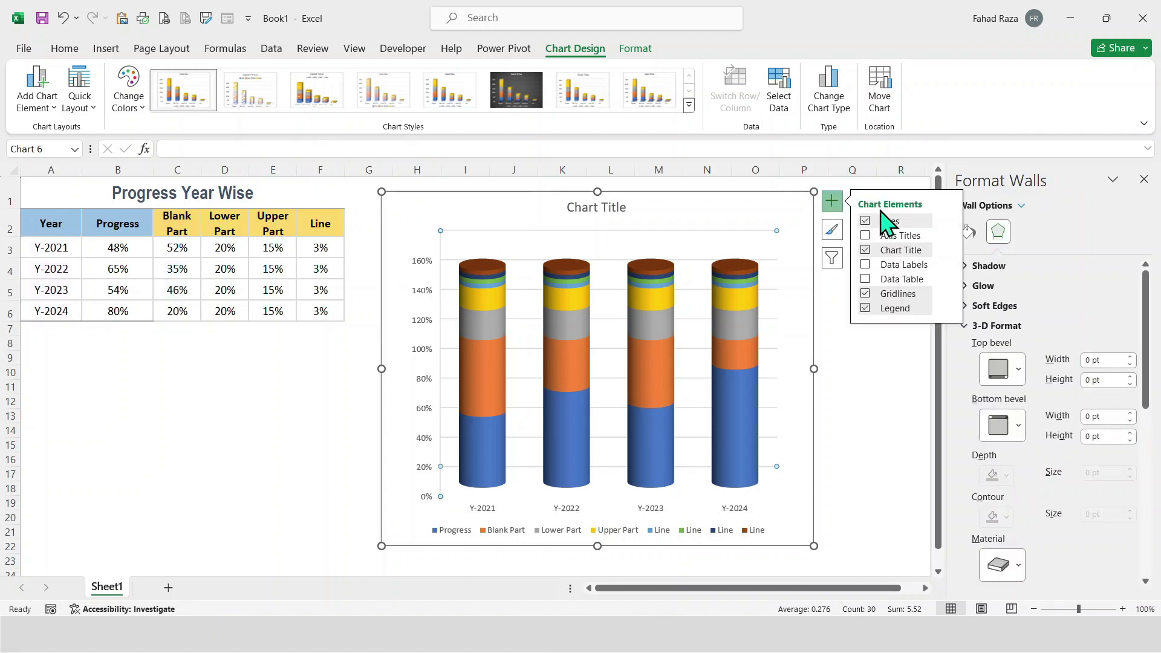
{"action": "left_click", "coordinate": [866, 221]}
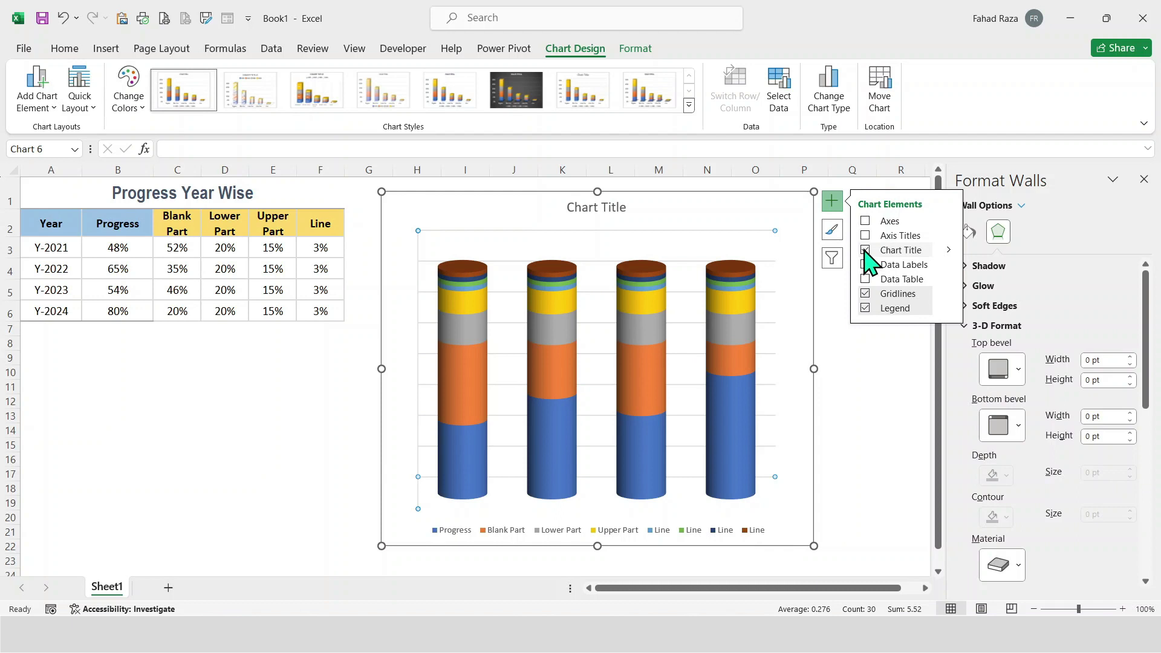
{"action": "left_click", "coordinate": [866, 251]}
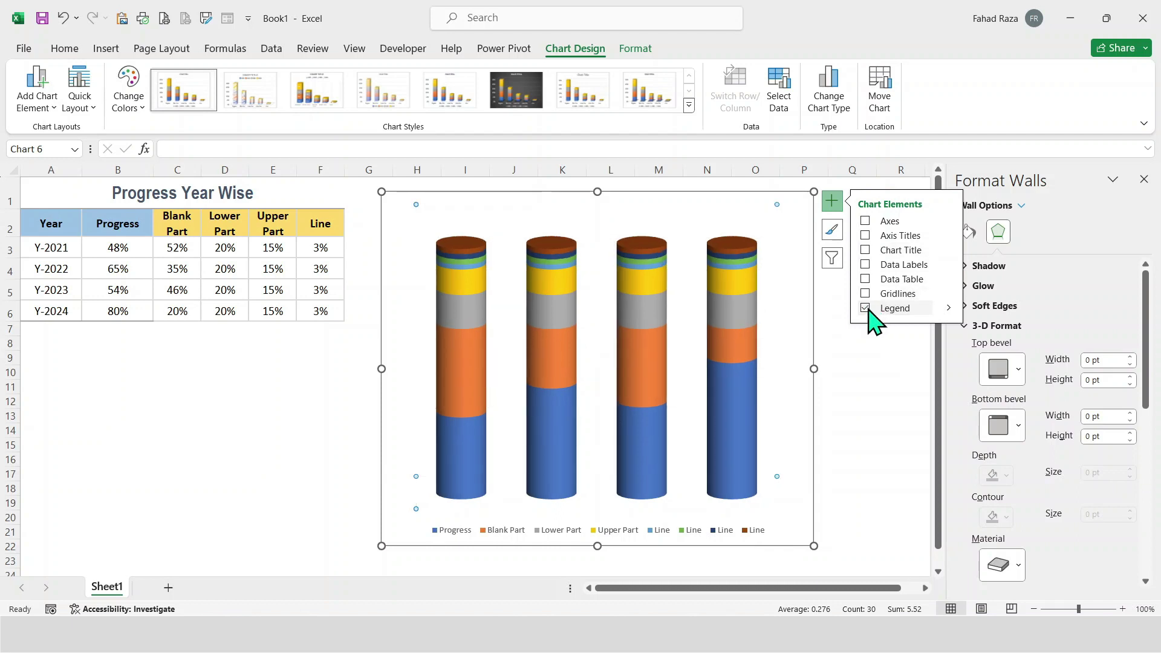
{"action": "left_click", "coordinate": [865, 308]}
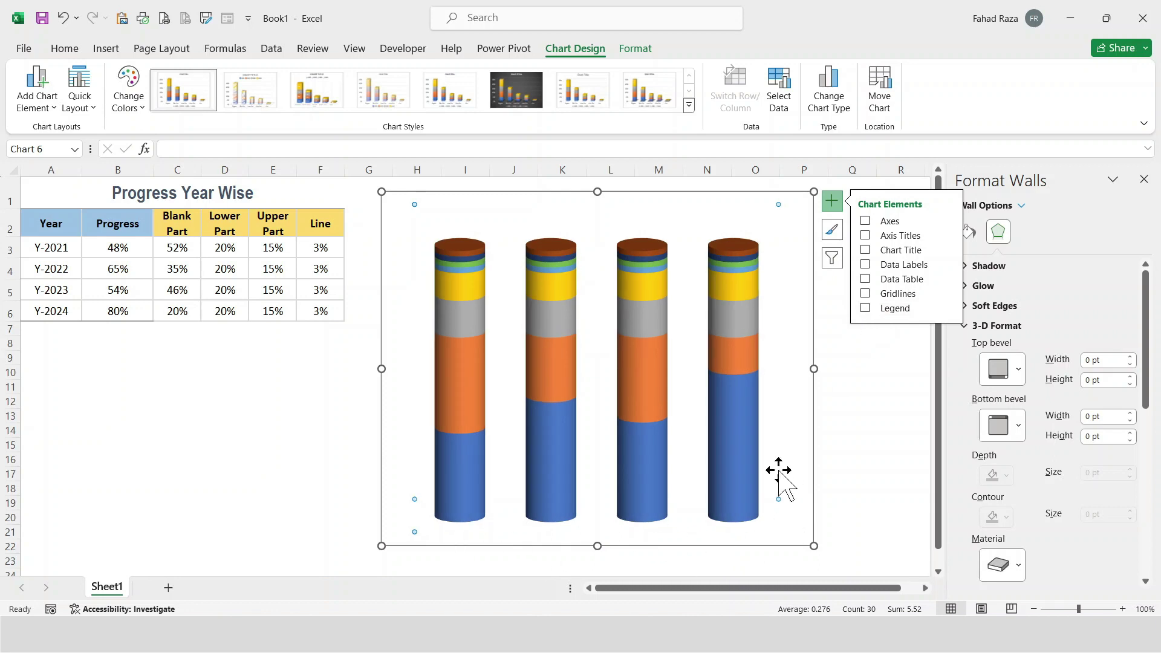
{"action": "left_click", "coordinate": [866, 309]}
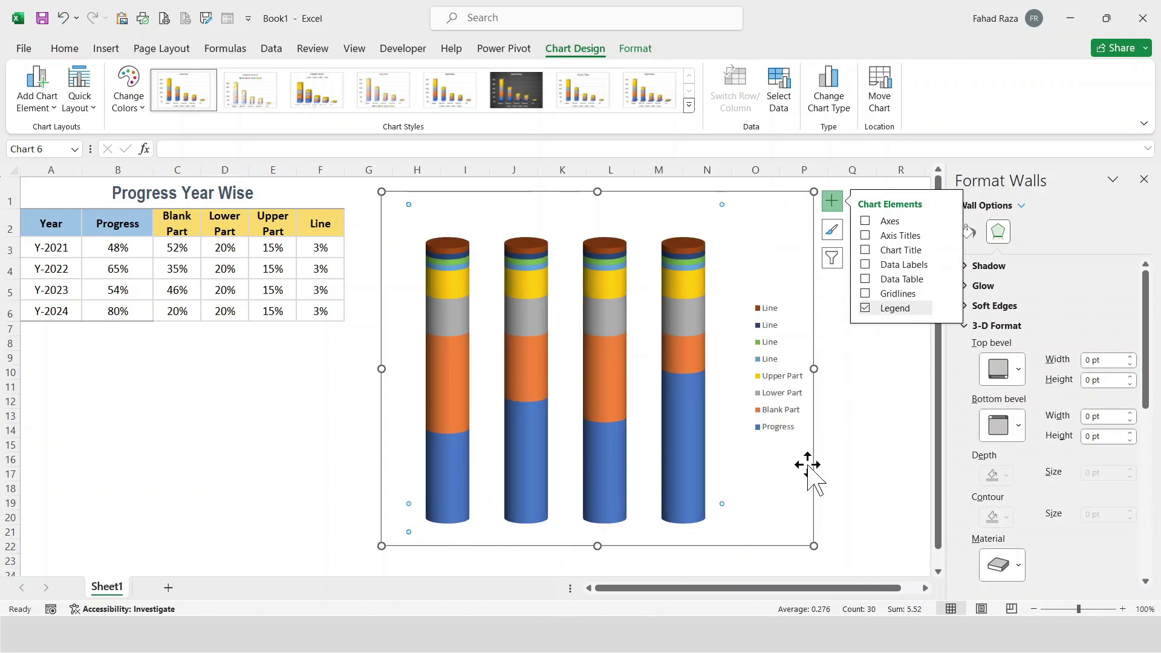
{"action": "left_click", "coordinate": [852, 416]}
{"action": "left_click", "coordinate": [783, 341]}
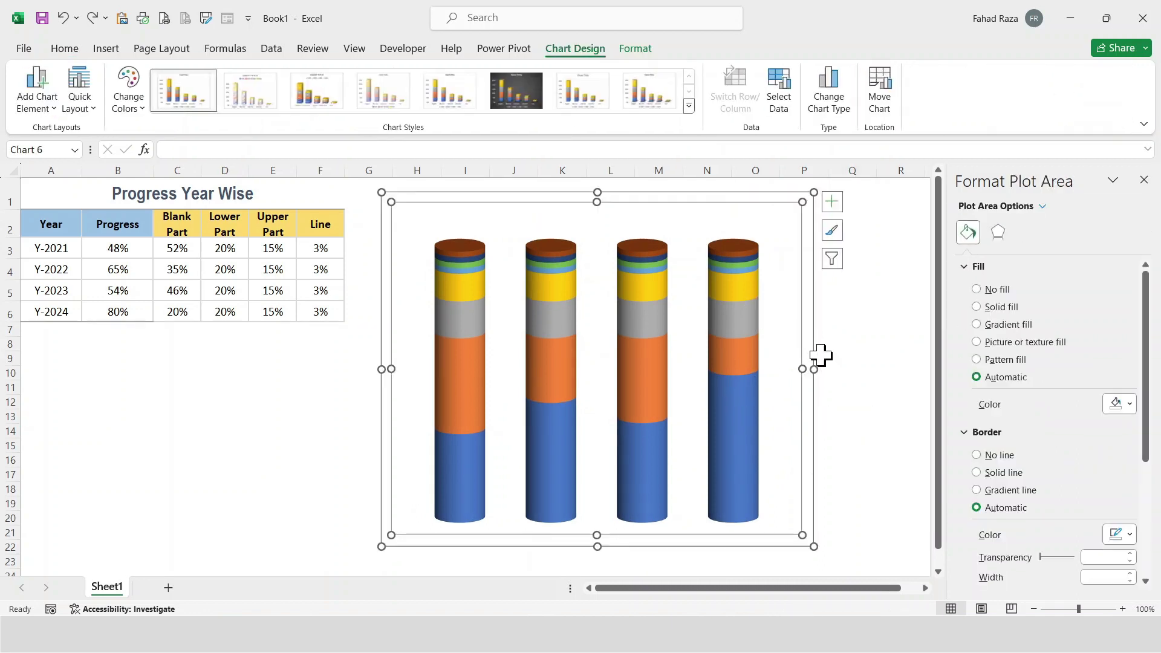
{"action": "left_click_drag", "start_coordinate": [818, 371], "coordinate": [891, 361]}
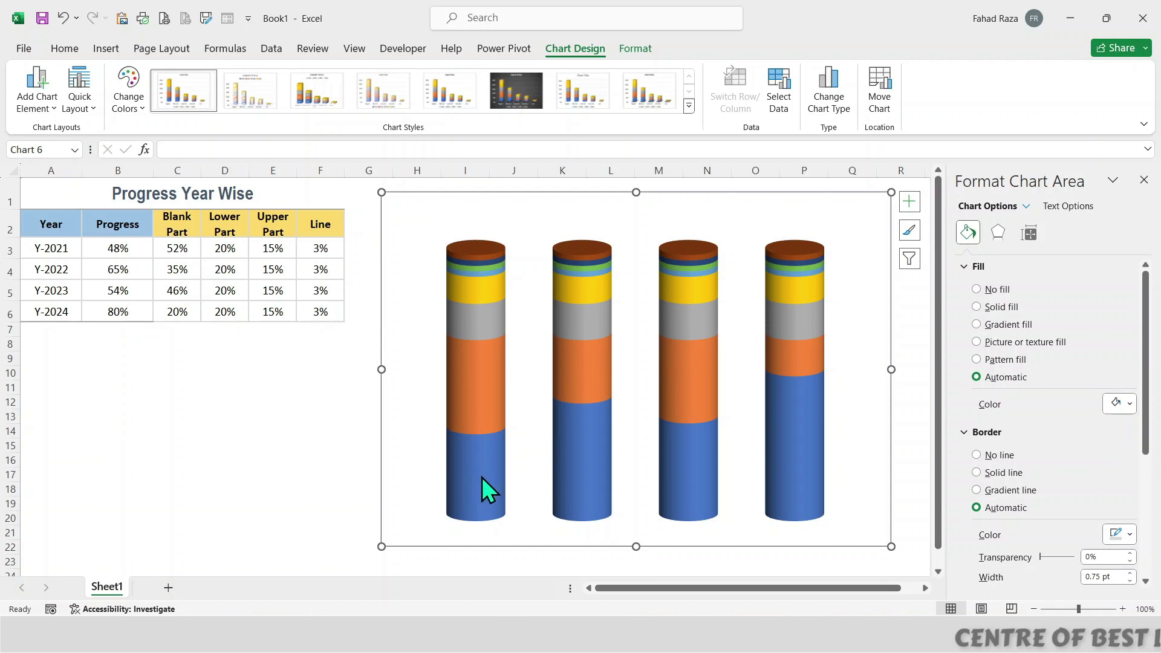
Open the chart's data source settings and move the Lower Part series to the start of the series order.
{"action": "right_click", "coordinate": [485, 336]}
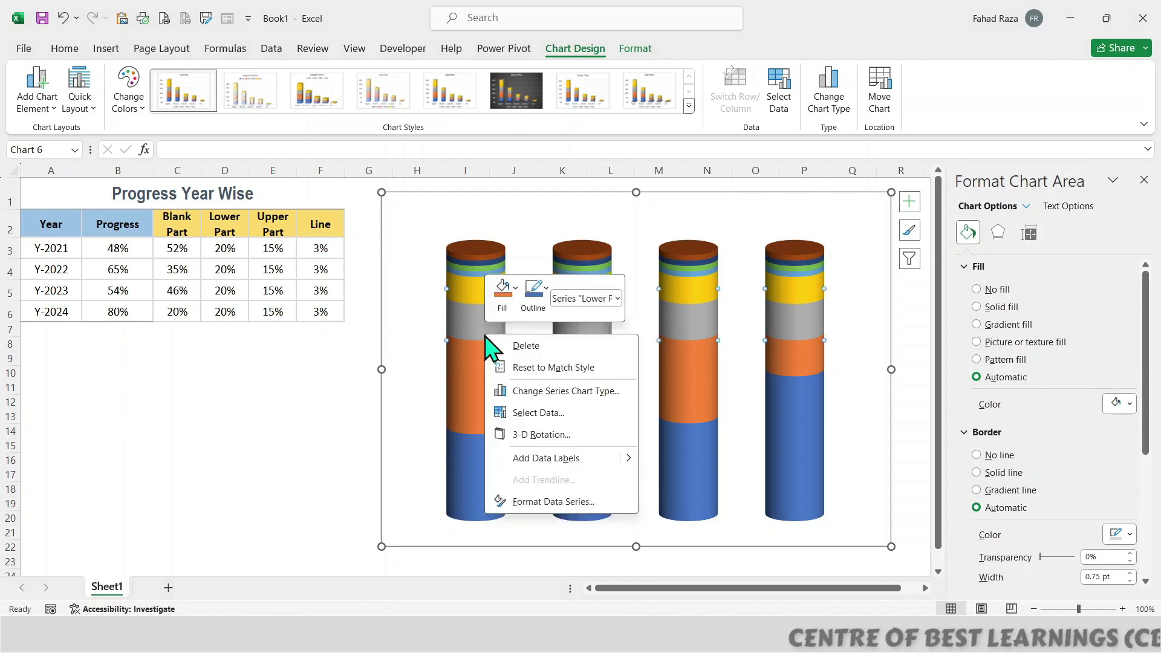
{"action": "left_click", "coordinate": [539, 413]}
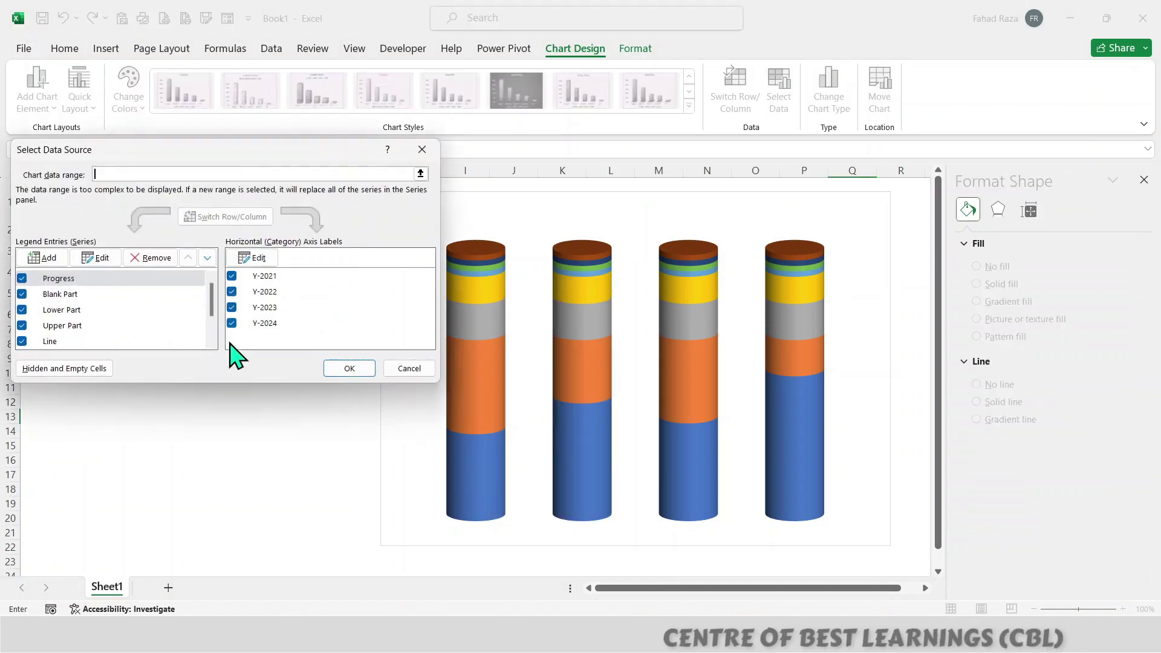
{"action": "left_click", "coordinate": [62, 309]}
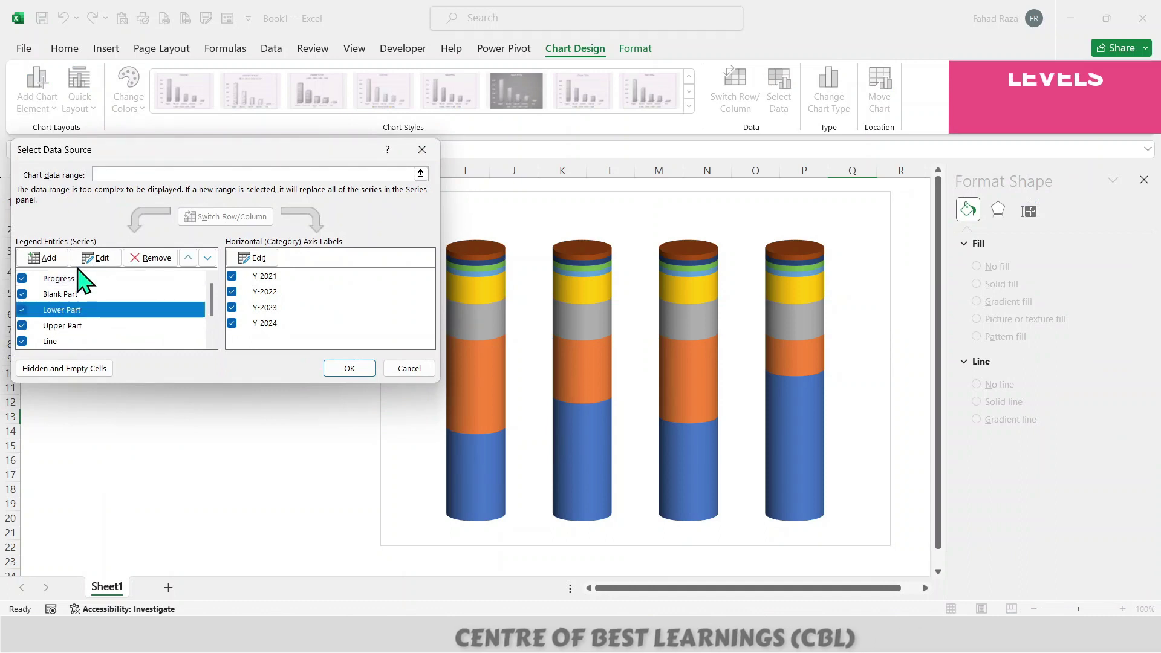
{"action": "left_click", "coordinate": [188, 258]}
{"action": "left_click", "coordinate": [188, 258]}
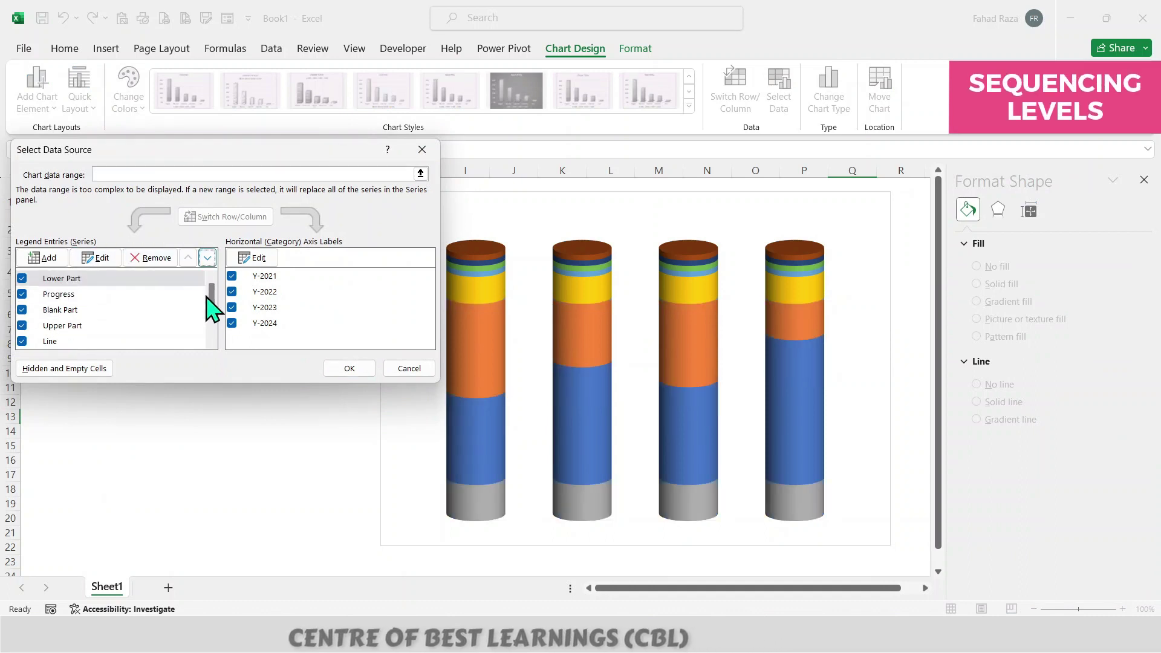
Move the Upper Part series to the end of the series order, after all four Line series.
{"action": "left_click", "coordinate": [70, 330]}
{"action": "left_click", "coordinate": [207, 258]}
{"action": "left_click", "coordinate": [208, 258]}
{"action": "left_click", "coordinate": [208, 257]}
{"action": "left_click", "coordinate": [207, 258]}
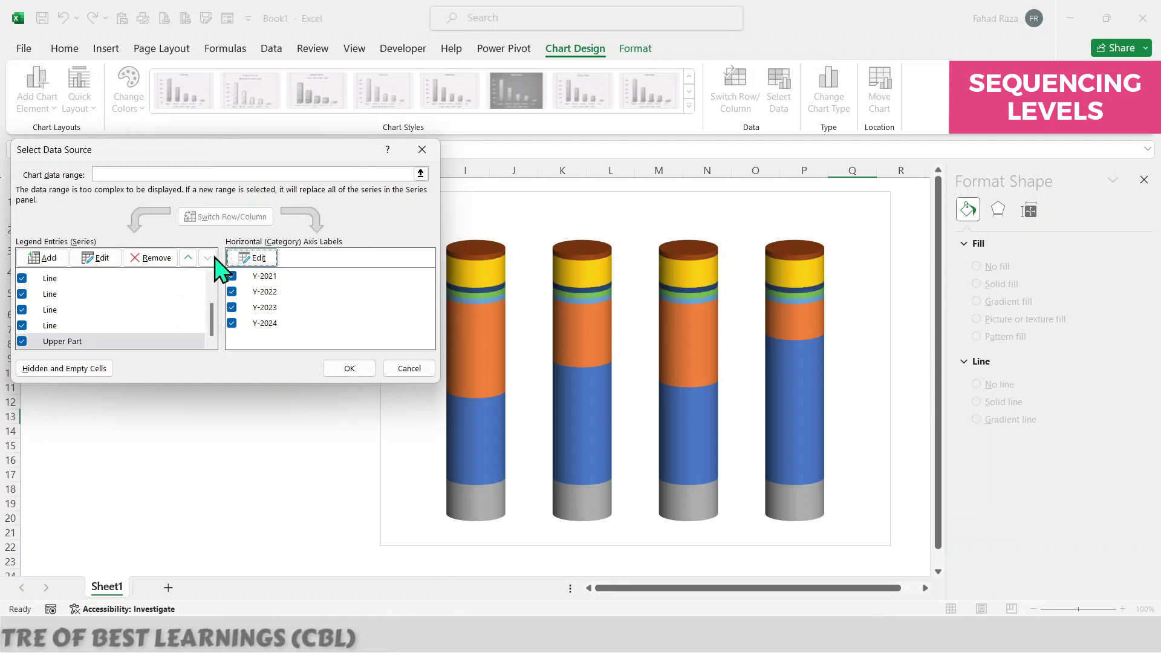
Move two Line series between Lower Part and Progress in the series order, and apply the data source changes.
{"action": "left_click", "coordinate": [54, 279]}
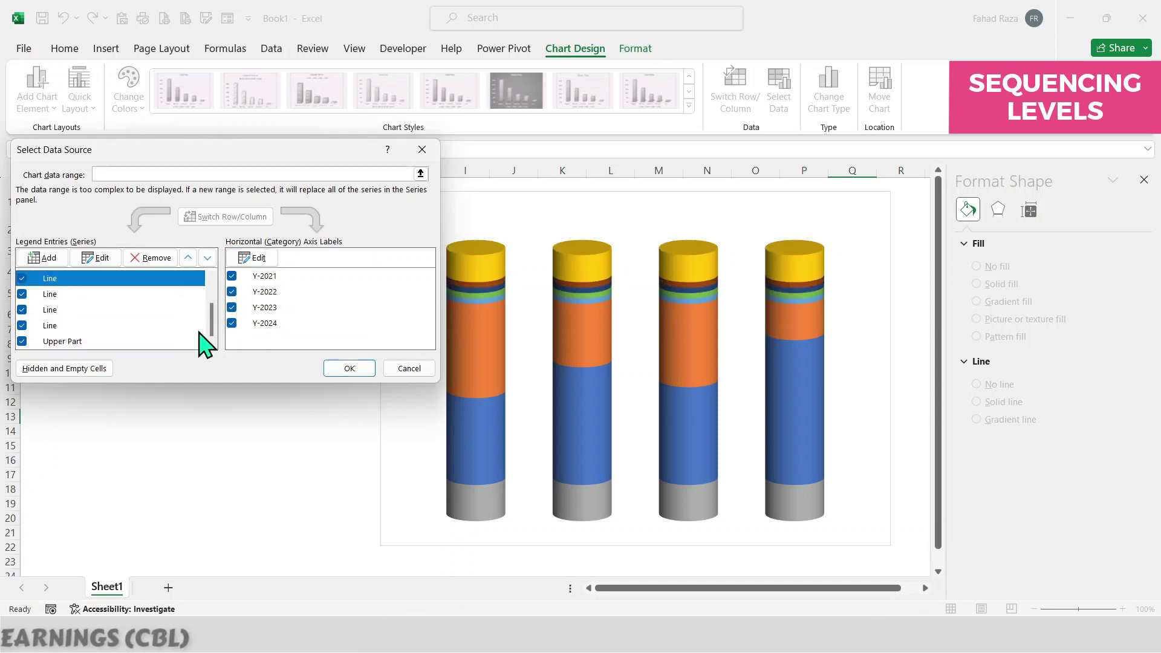
{"action": "scroll", "coordinate": [216, 303], "scroll_direction": "up", "scroll_amount": 1}
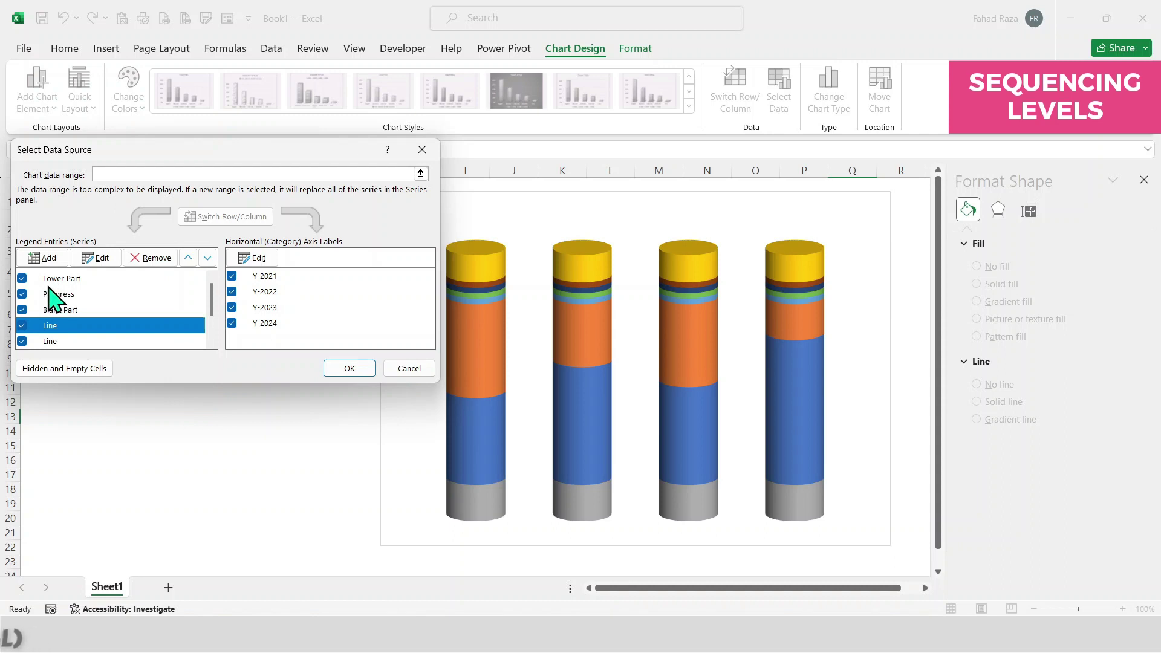
{"action": "left_click", "coordinate": [188, 257]}
{"action": "left_click", "coordinate": [188, 258]}
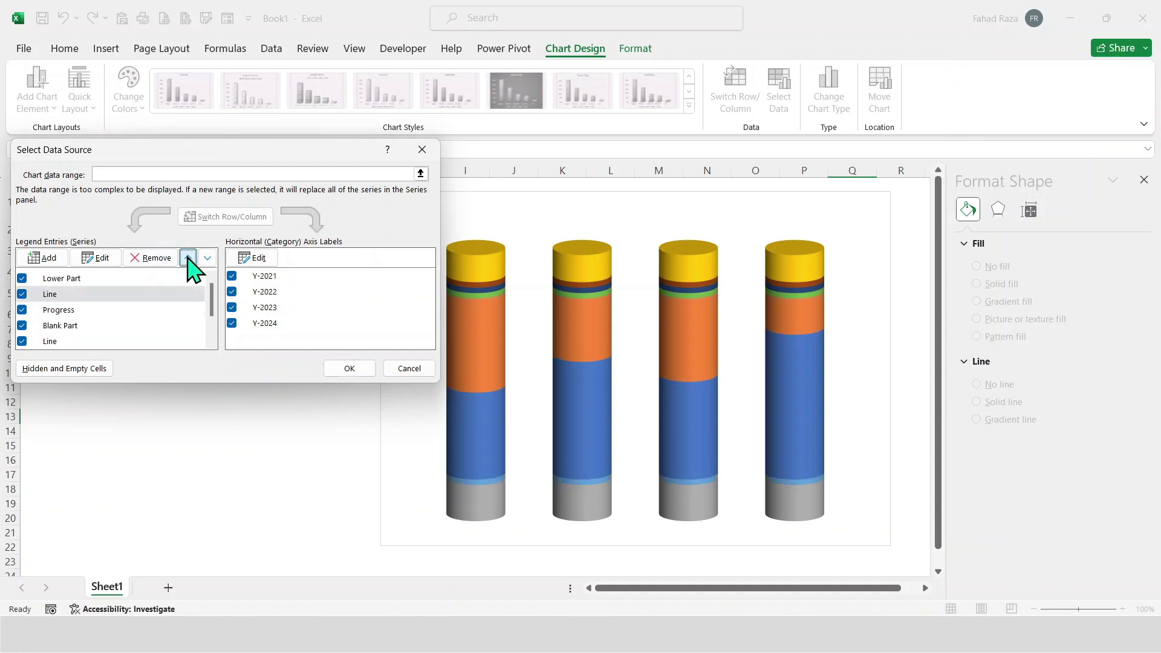
{"action": "left_click", "coordinate": [45, 343]}
{"action": "left_click", "coordinate": [188, 258]}
{"action": "left_click", "coordinate": [188, 257]}
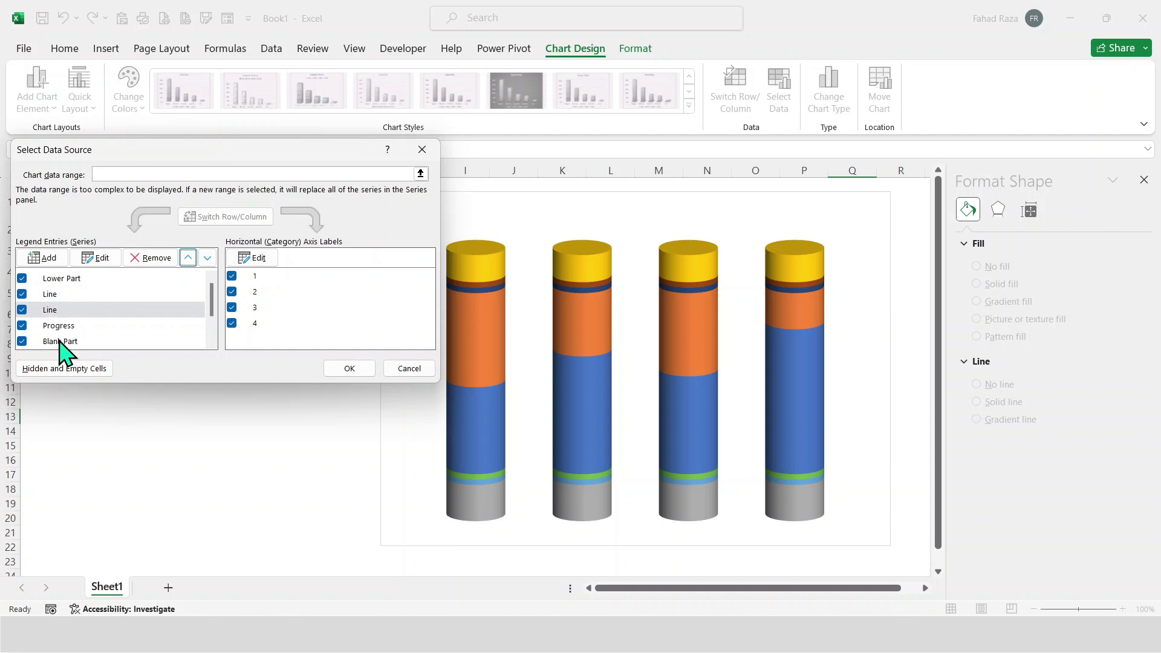
{"action": "left_click_drag", "start_coordinate": [211, 297], "coordinate": [212, 332]}
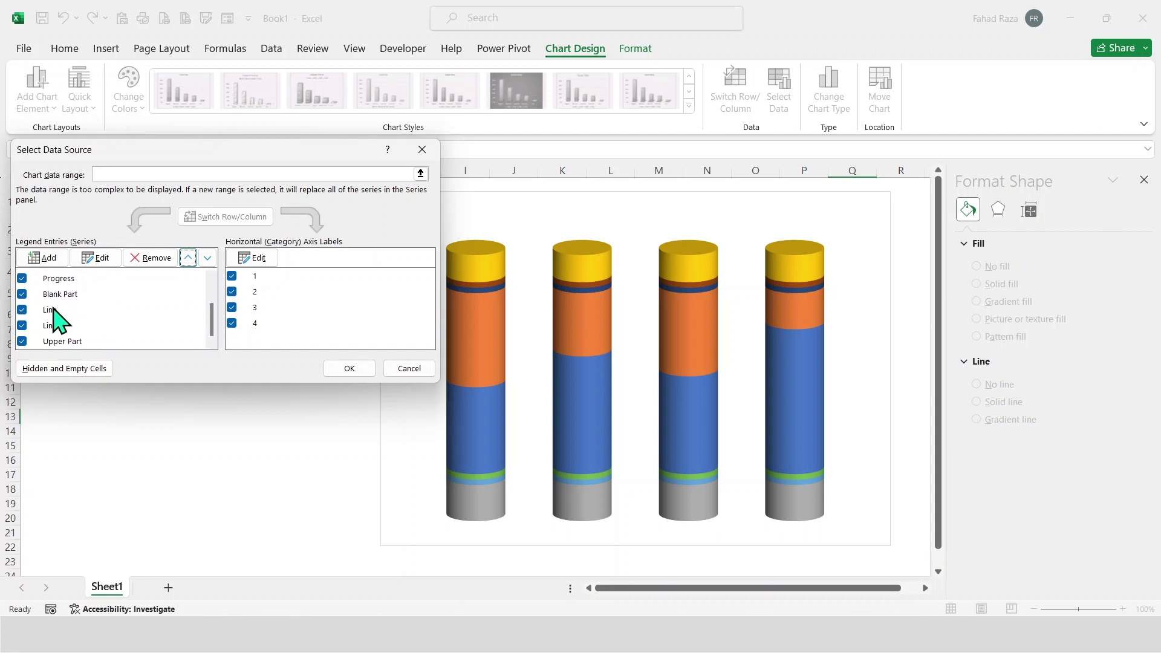
{"action": "left_click", "coordinate": [350, 369]}
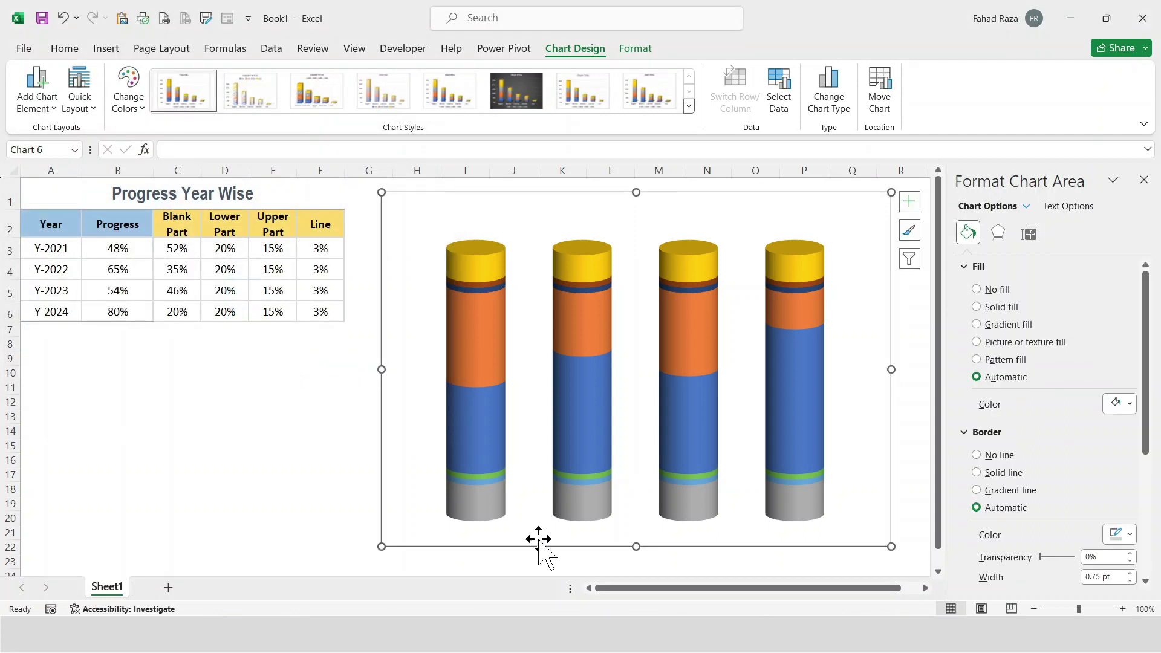
Give the Lower Part and Upper Part series of the cylinders a white solid fill.
{"action": "left_click", "coordinate": [475, 514]}
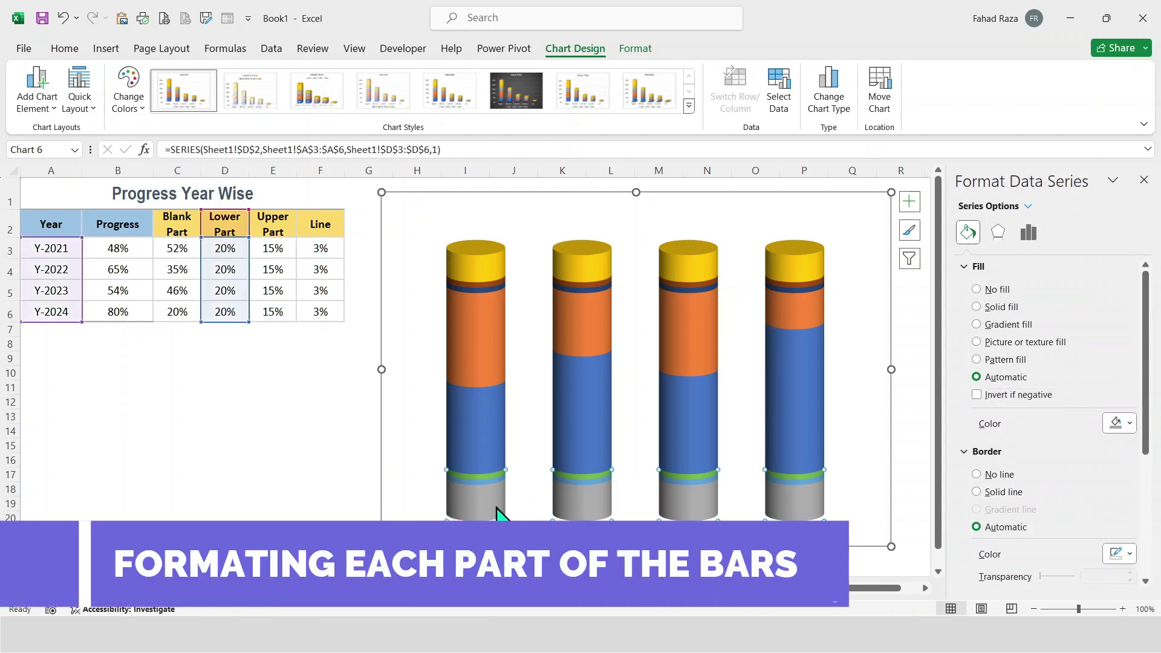
{"action": "left_click", "coordinate": [977, 307]}
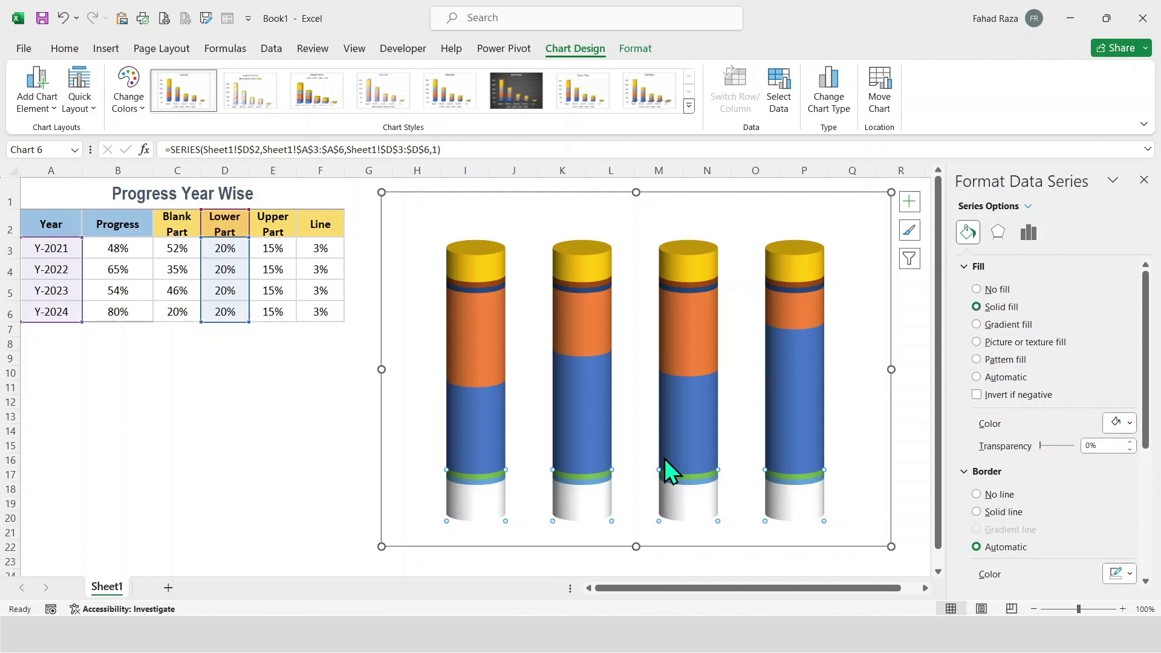
{"action": "left_click", "coordinate": [1129, 423]}
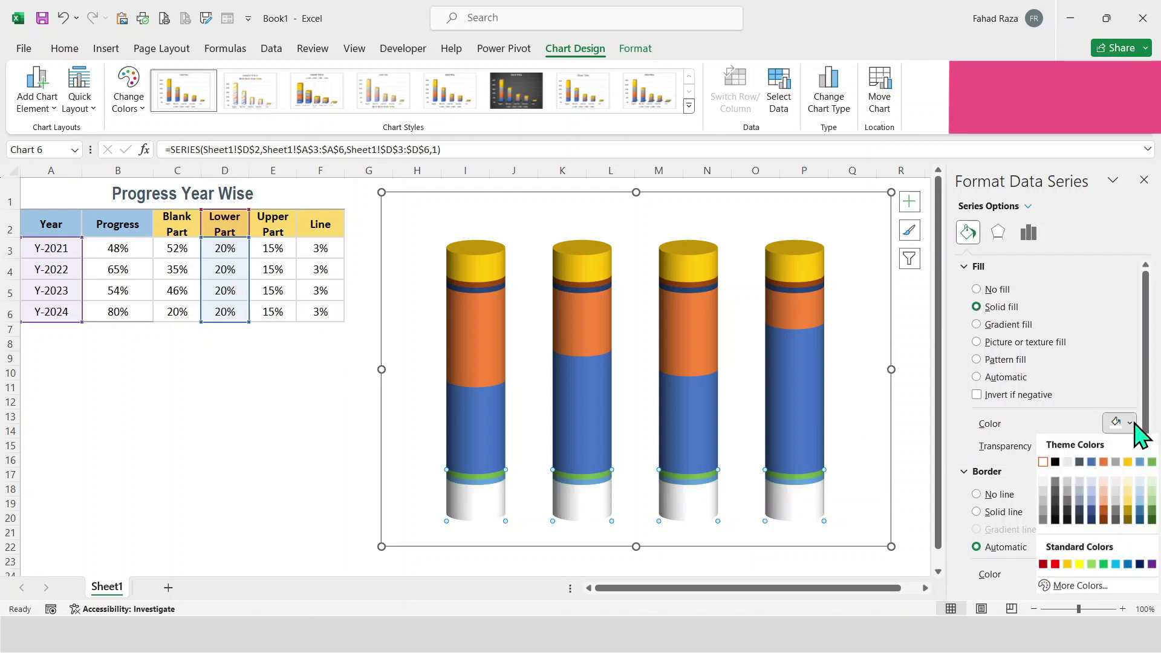
{"action": "left_click", "coordinate": [488, 269]}
{"action": "left_click", "coordinate": [487, 268]}
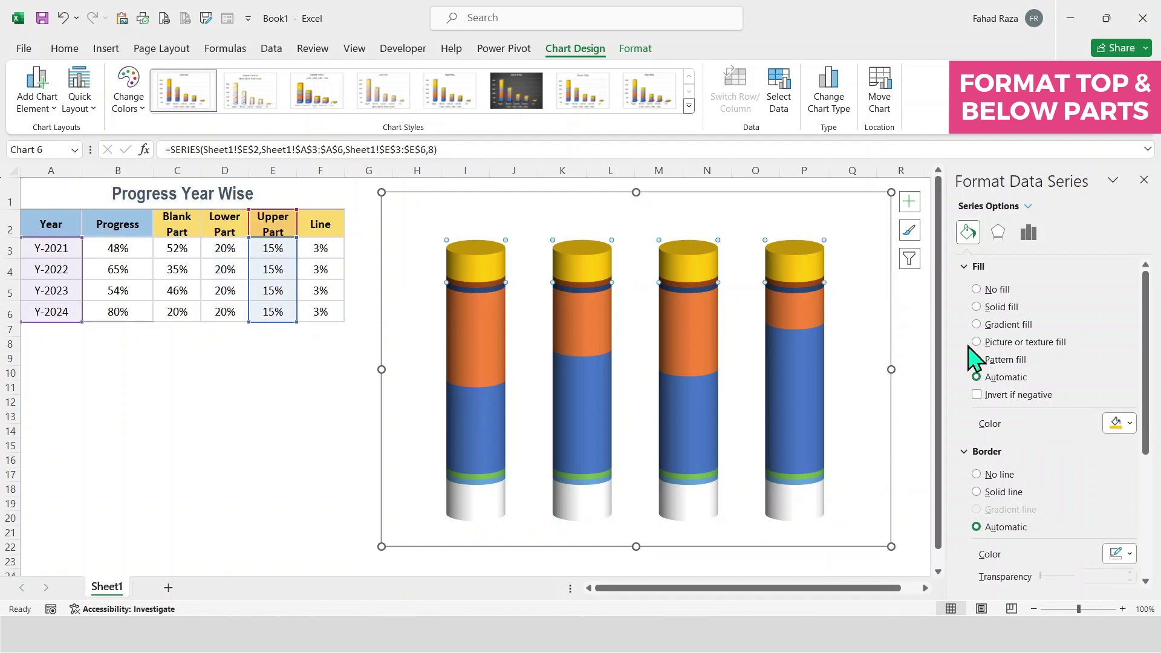
{"action": "left_click", "coordinate": [991, 308]}
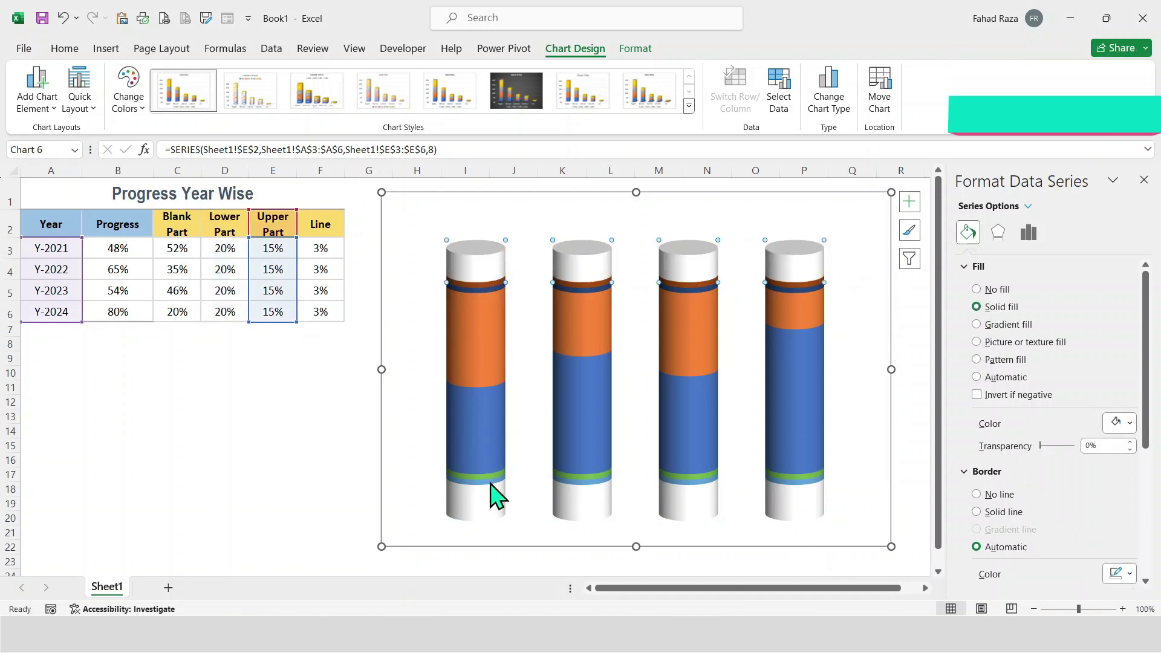
Give the green Line series above the lower part and the dark blue Line series near the top a white solid fill.
{"action": "left_click", "coordinate": [555, 478]}
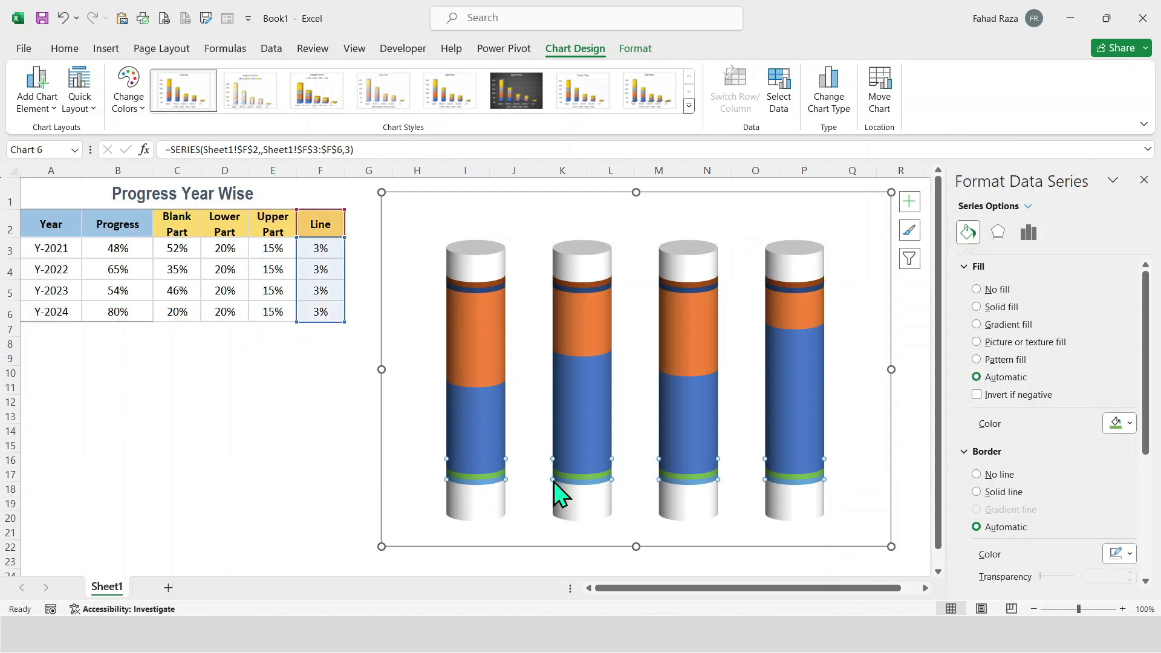
{"action": "left_click", "coordinate": [1005, 308]}
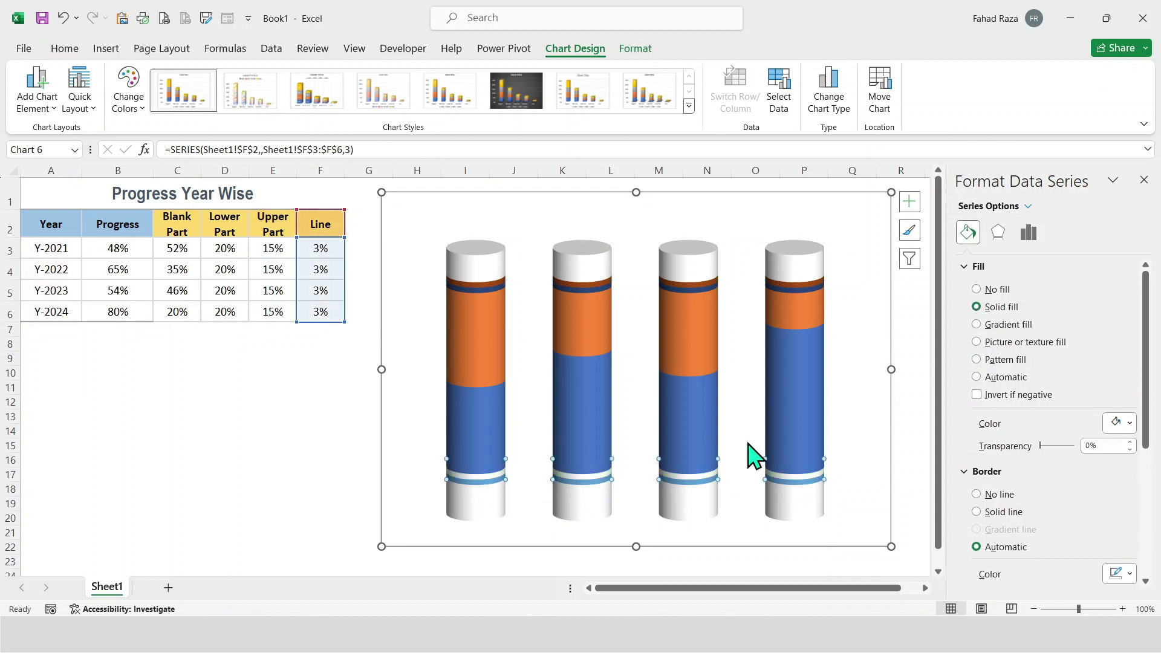
{"action": "left_click", "coordinate": [476, 290]}
{"action": "left_click", "coordinate": [477, 292]}
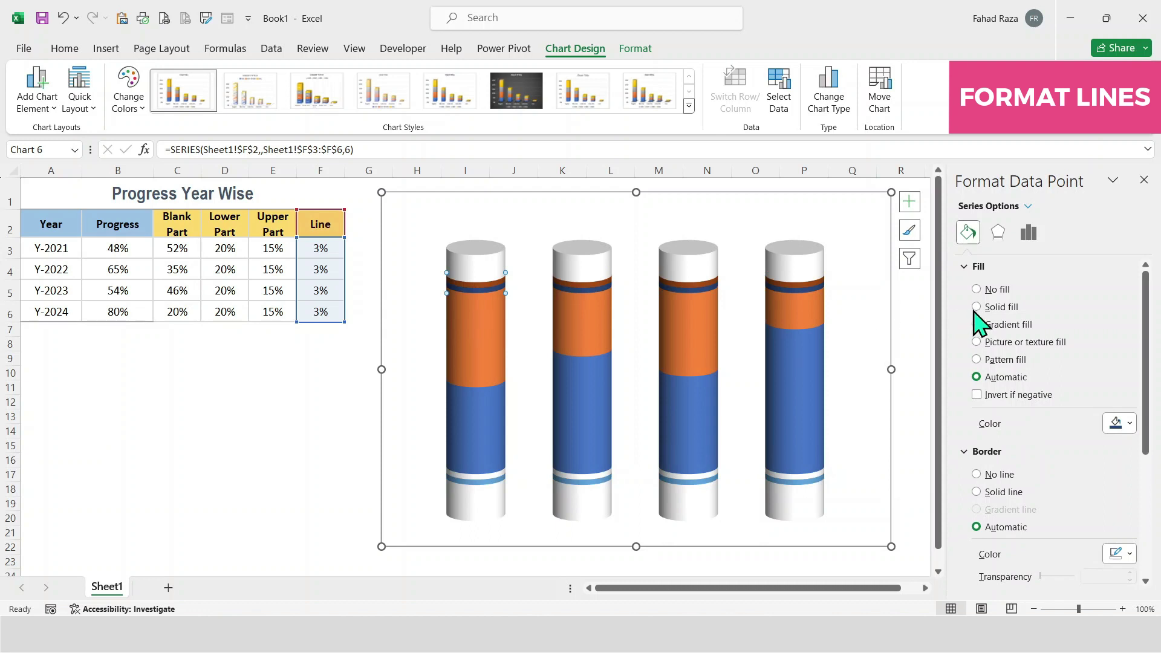
{"action": "key", "text": "ctrl+z"}
{"action": "left_click", "coordinate": [1001, 307]}
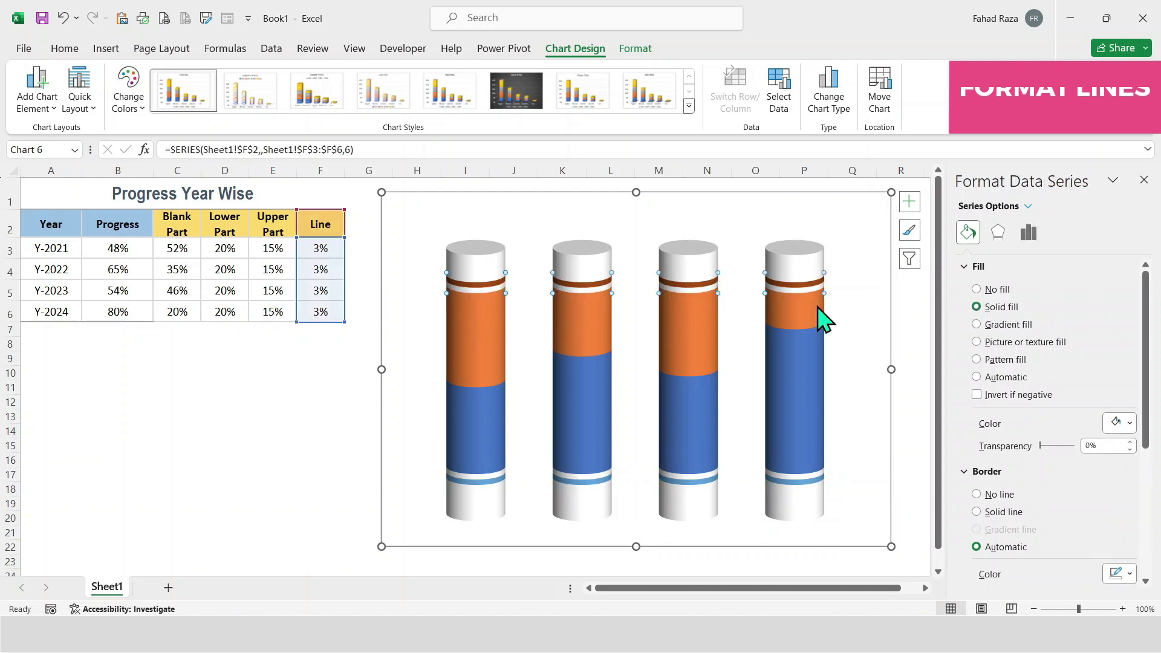
Give the orange Blank Part series a solid green fill with 80% transparency.
{"action": "mouse_move", "coordinate": [823, 317]}
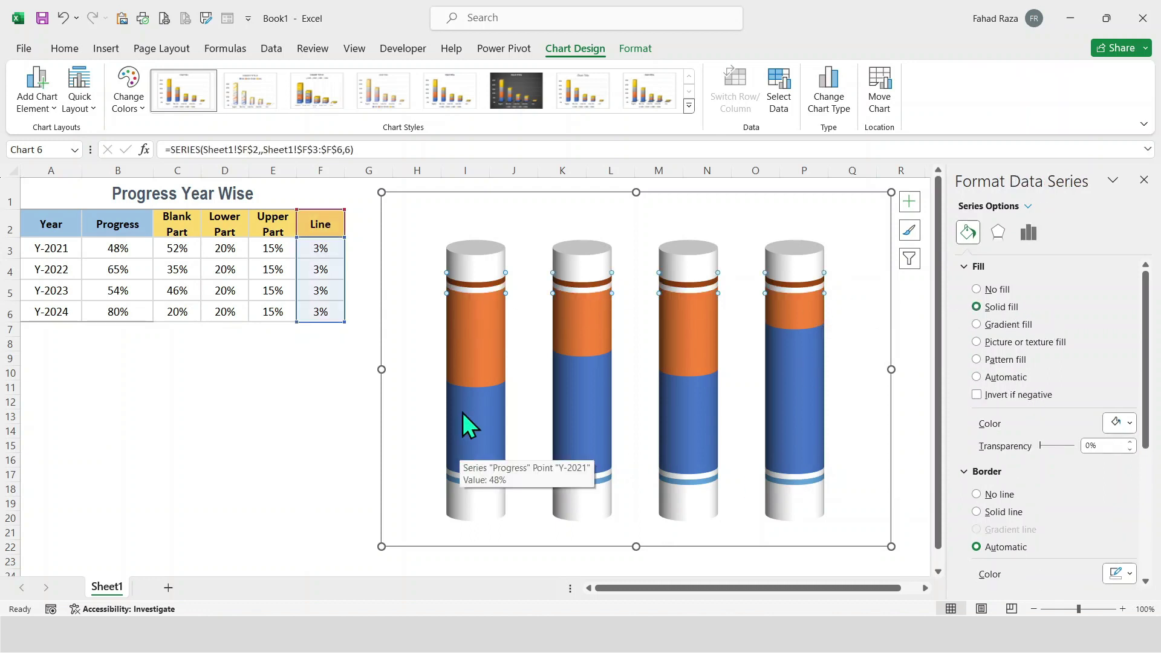
{"action": "key", "text": "Up"}
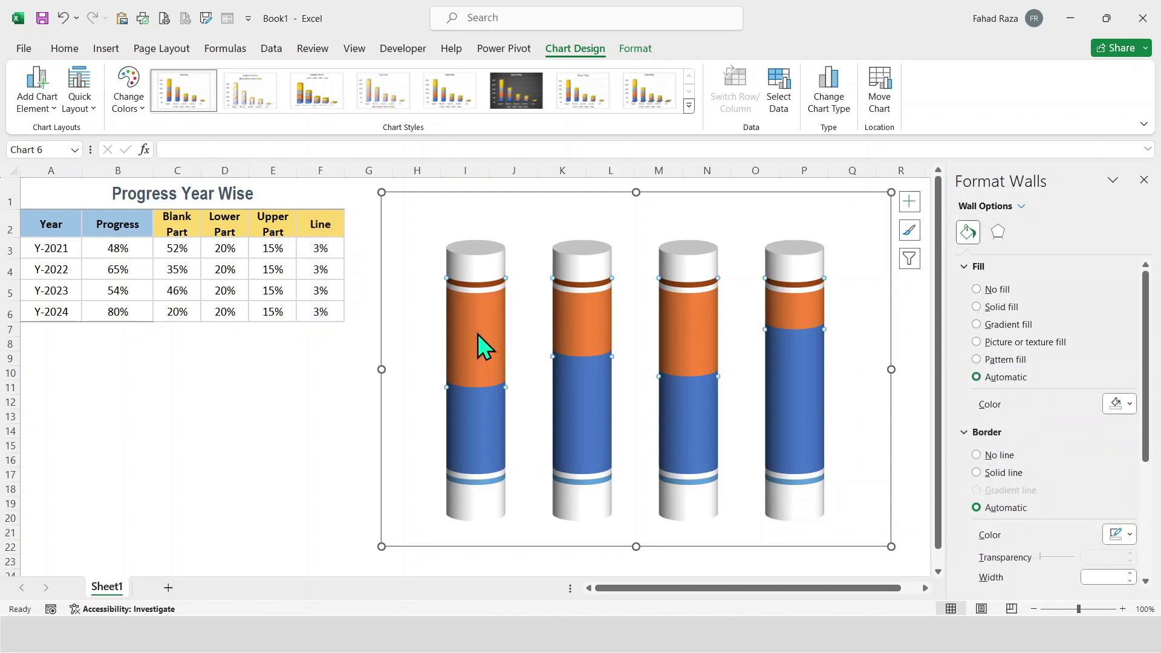
{"action": "left_click", "coordinate": [478, 334]}
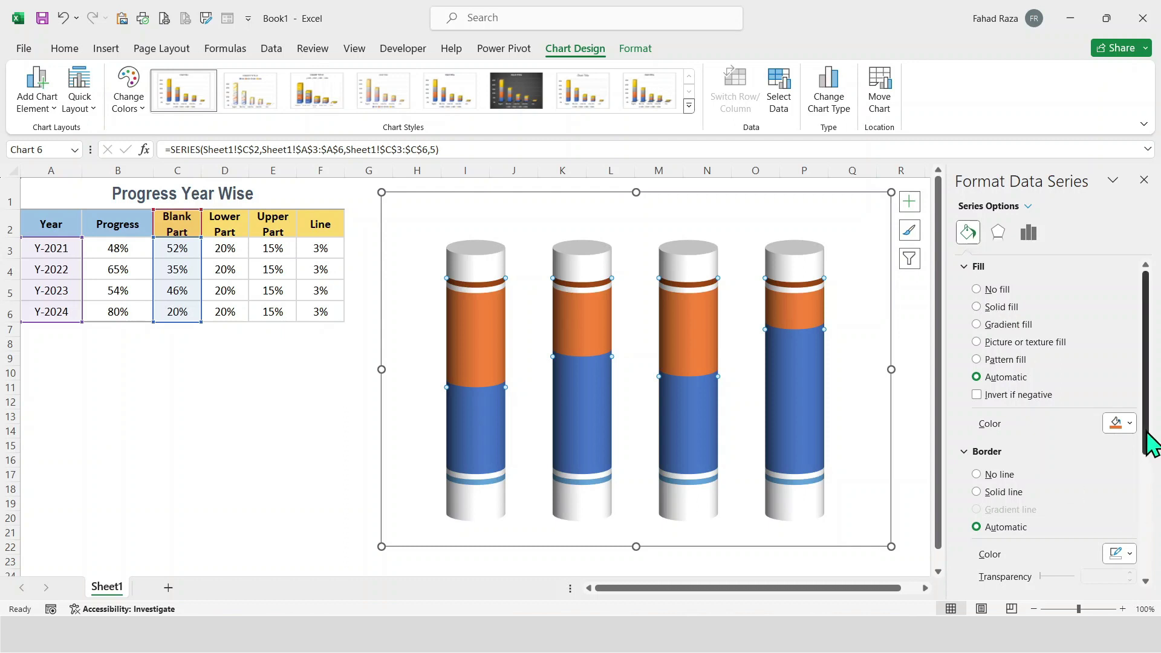
{"action": "left_click_drag", "start_coordinate": [1147, 431], "coordinate": [1143, 514]}
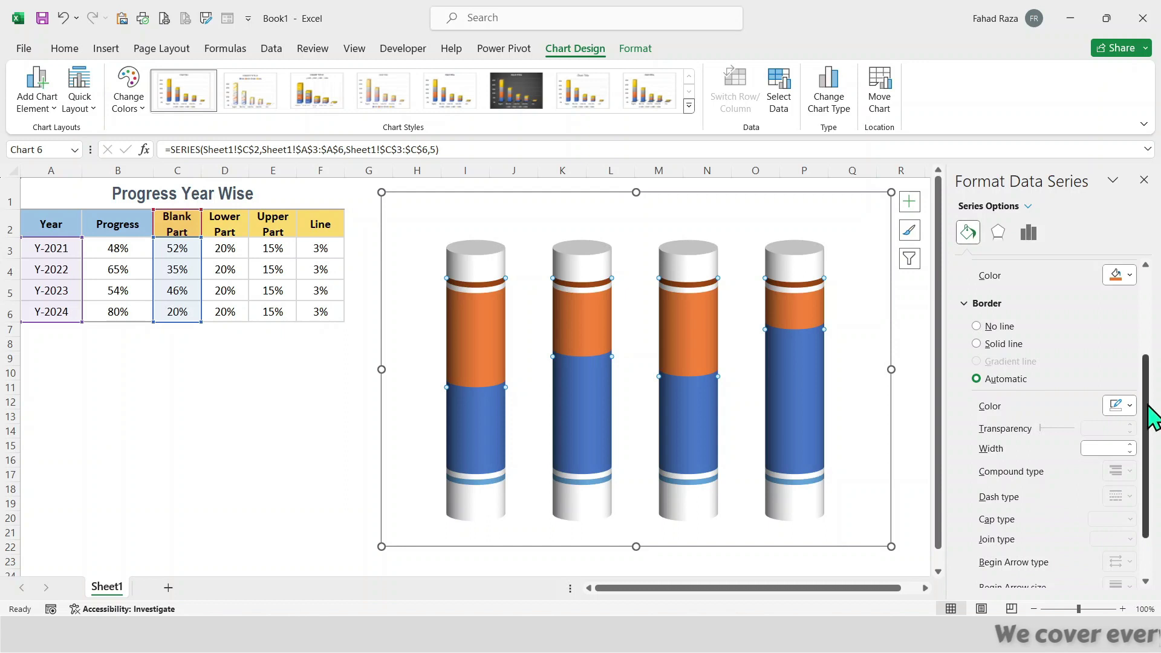
{"action": "left_click_drag", "start_coordinate": [1152, 417], "coordinate": [1151, 306]}
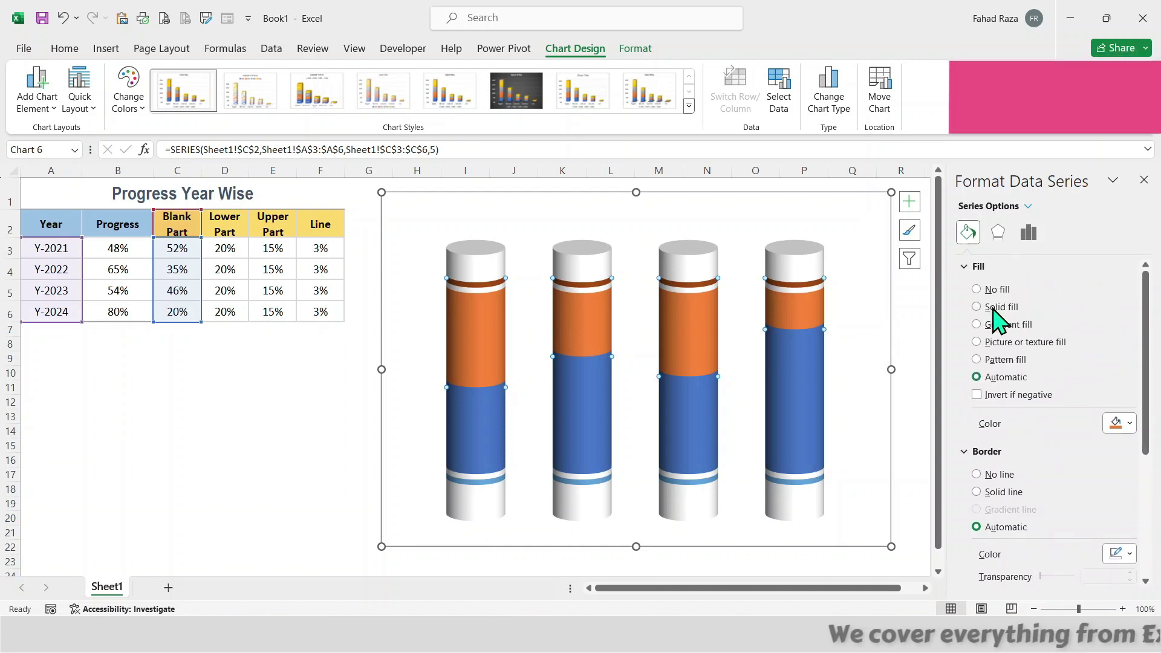
{"action": "left_click", "coordinate": [994, 309]}
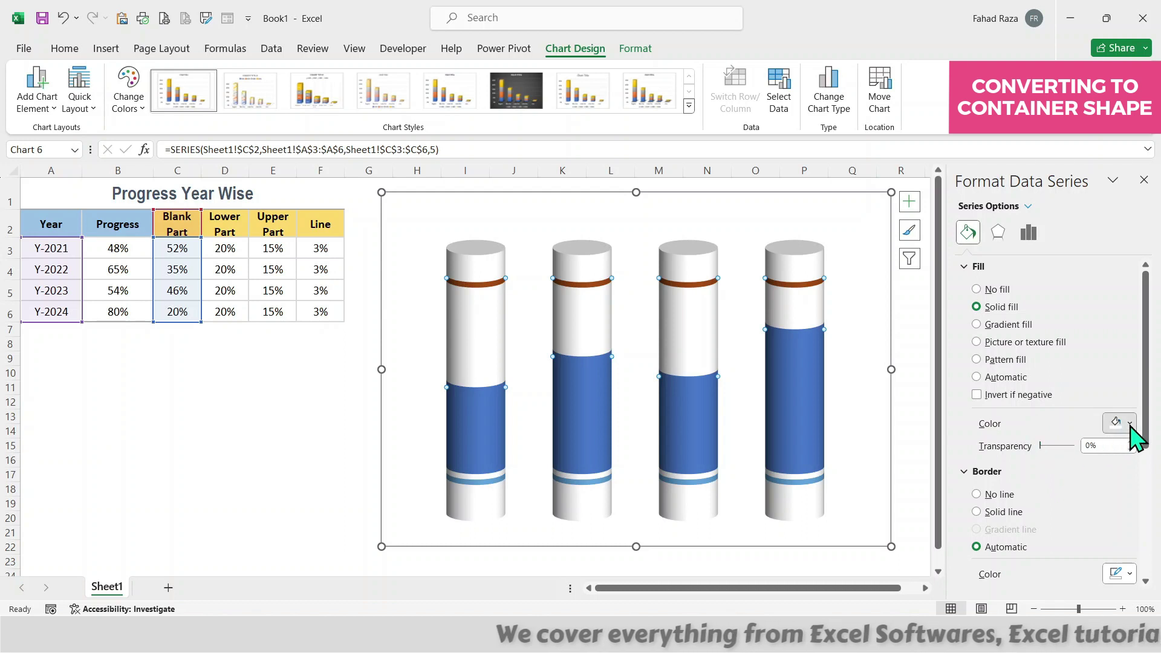
{"action": "left_click", "coordinate": [1126, 423]}
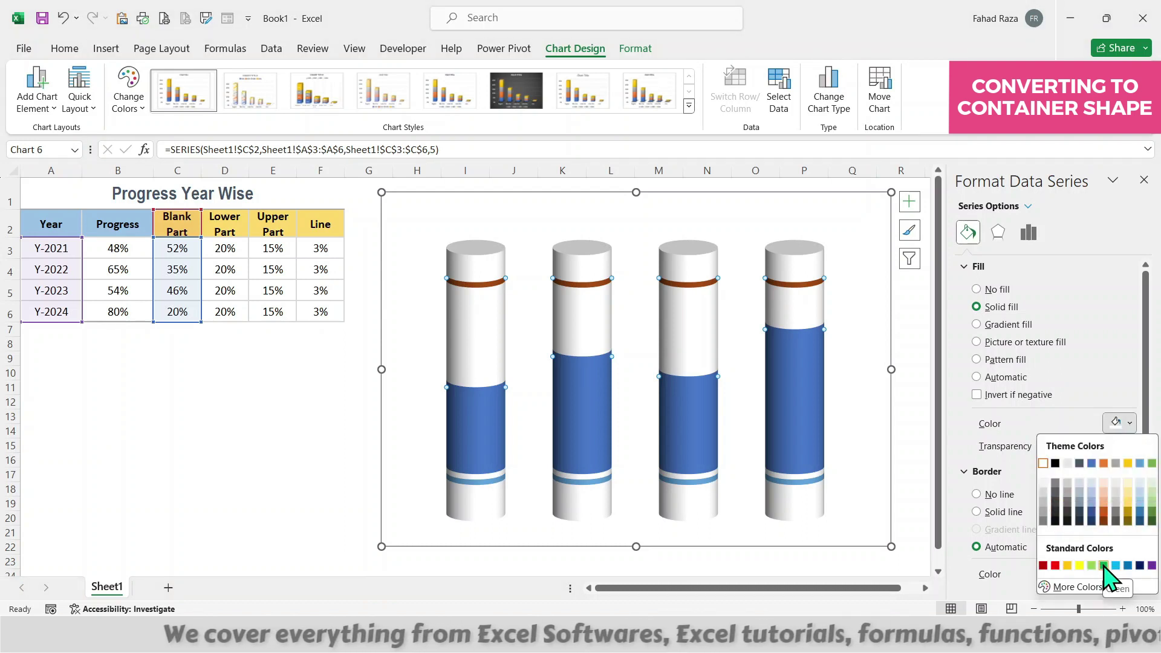
{"action": "left_click", "coordinate": [1104, 566]}
{"action": "mouse_move", "coordinate": [1042, 447]}
{"action": "left_mouse_down"}
{"action": "mouse_move", "coordinate": [1110, 448]}
{"action": "mouse_move", "coordinate": [1055, 442]}
{"action": "left_mouse_up"}
{"action": "type", "text": "80"}
{"action": "key", "text": "Return"}
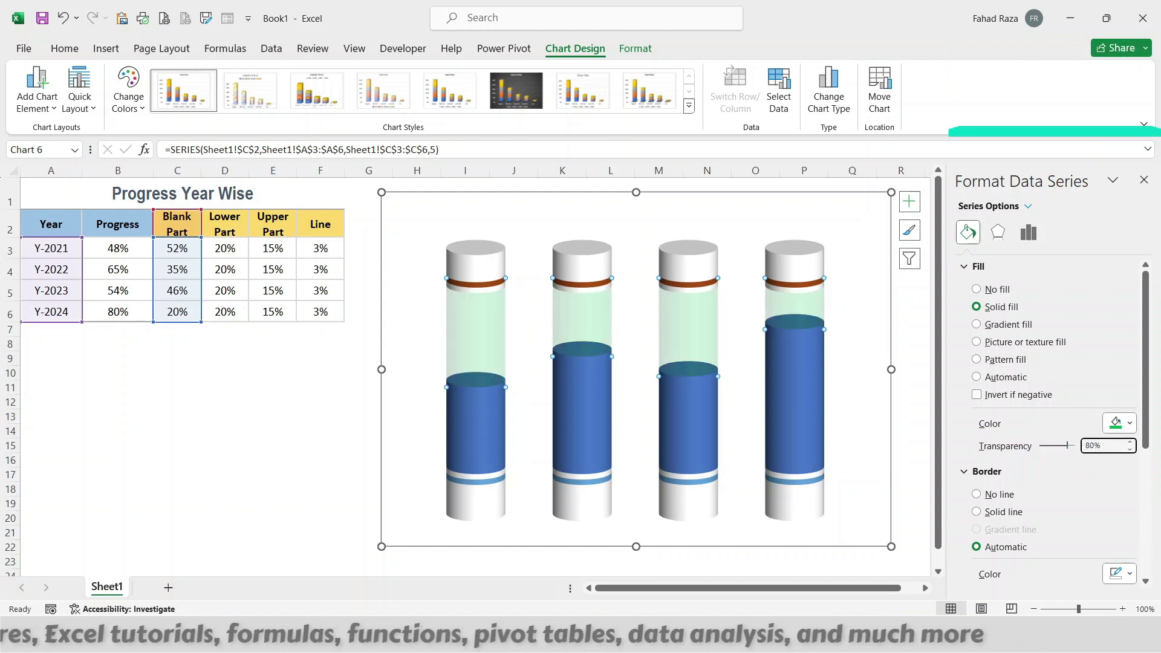
Give the Progress series a dark green to green gradient fill, and recolour the Y-2021 column's gradient from dark red to orange.
{"action": "left_click", "coordinate": [486, 430]}
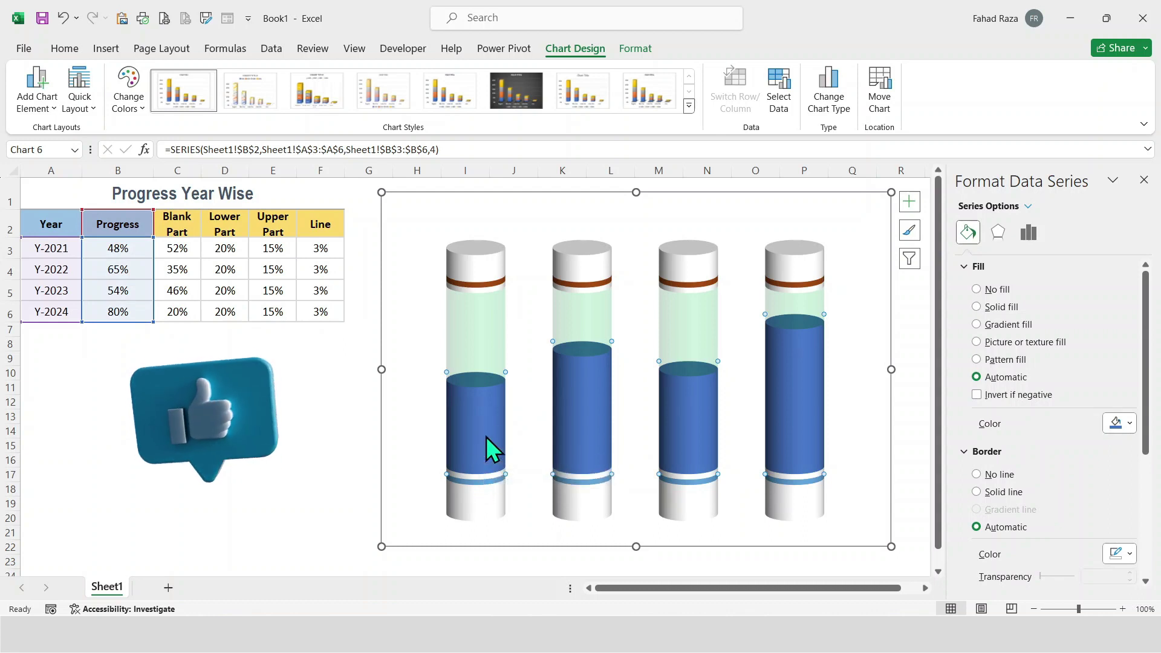
{"action": "left_click", "coordinate": [991, 326]}
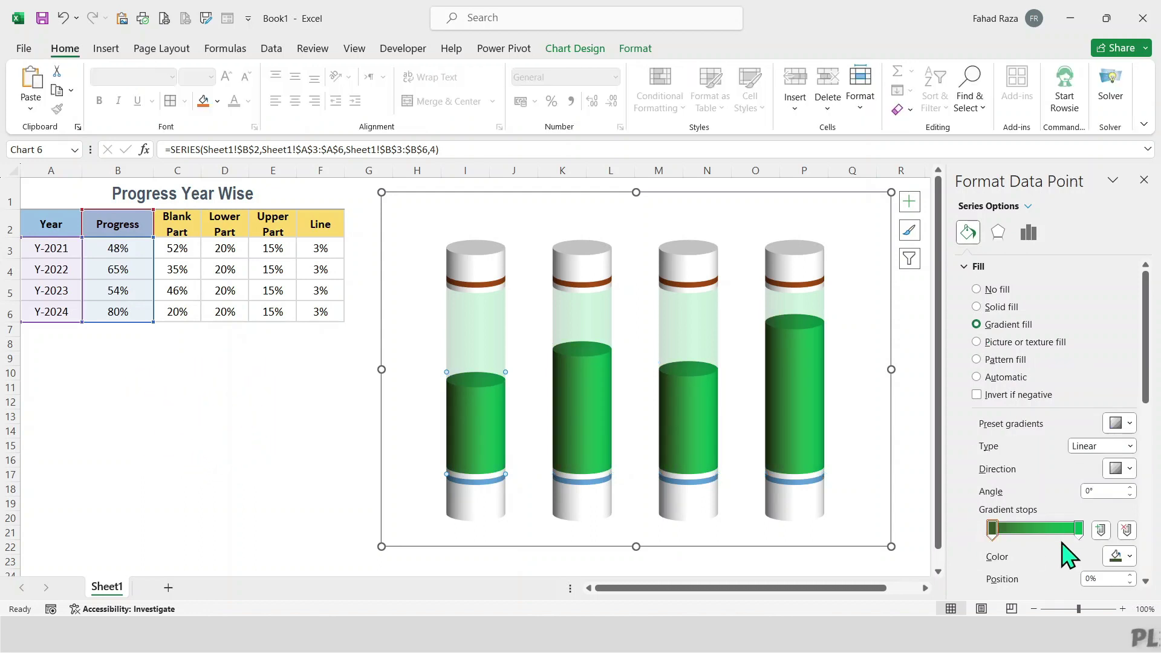
{"action": "left_click", "coordinate": [1131, 558]}
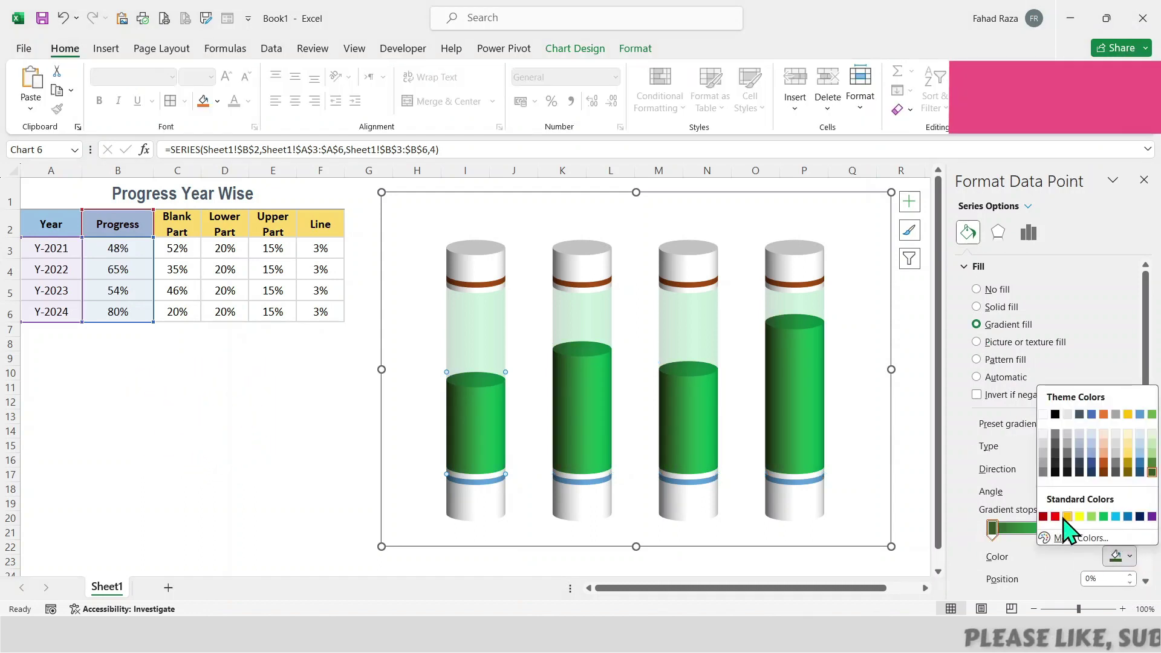
{"action": "left_click", "coordinate": [1043, 515]}
{"action": "left_click", "coordinate": [1078, 529]}
{"action": "left_click", "coordinate": [1130, 557]}
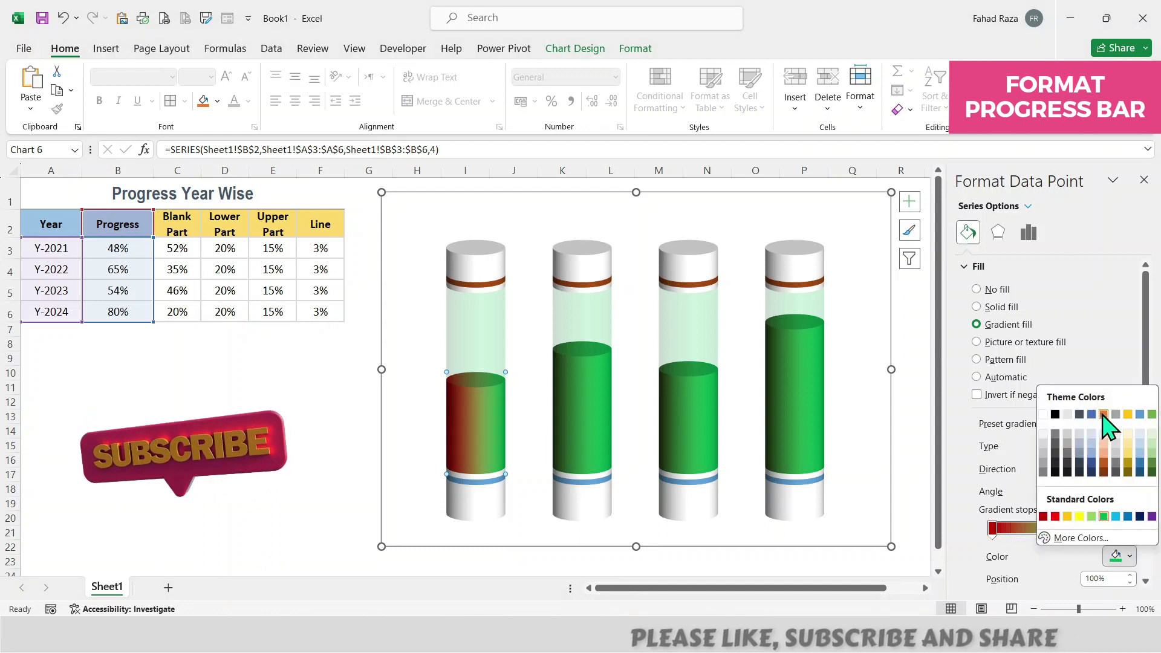
{"action": "left_click", "coordinate": [1104, 415]}
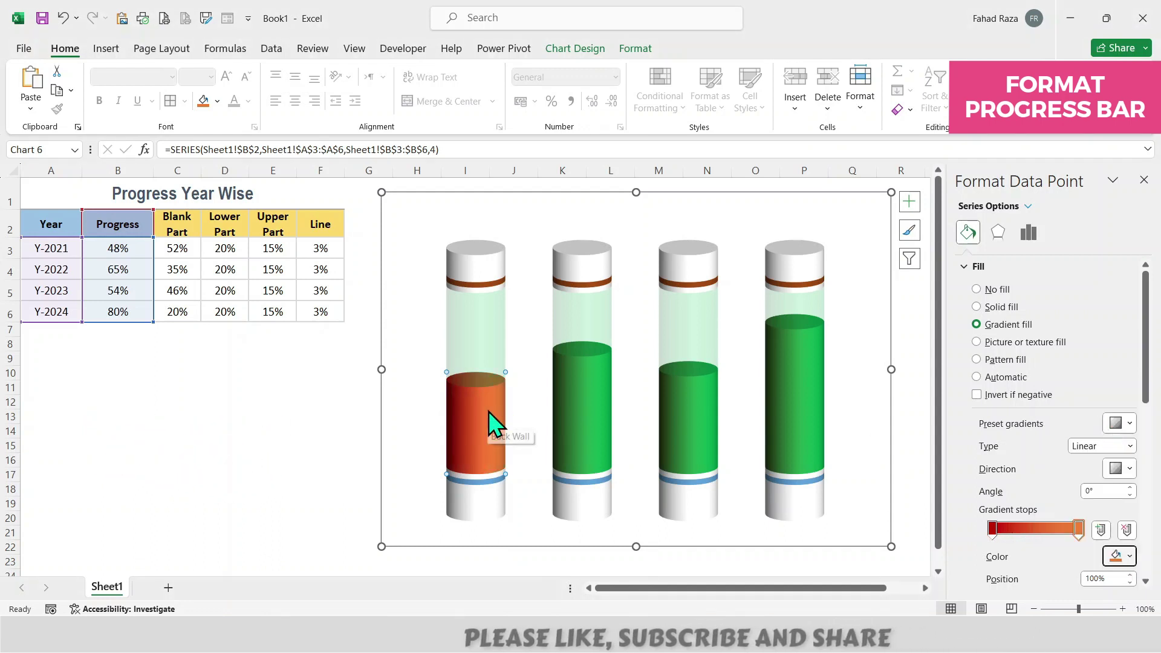
Apply the dark red to orange gradient fill to the lower blue and upper brown Line bands of the Y-2021 cylinder.
{"action": "left_click", "coordinate": [482, 479]}
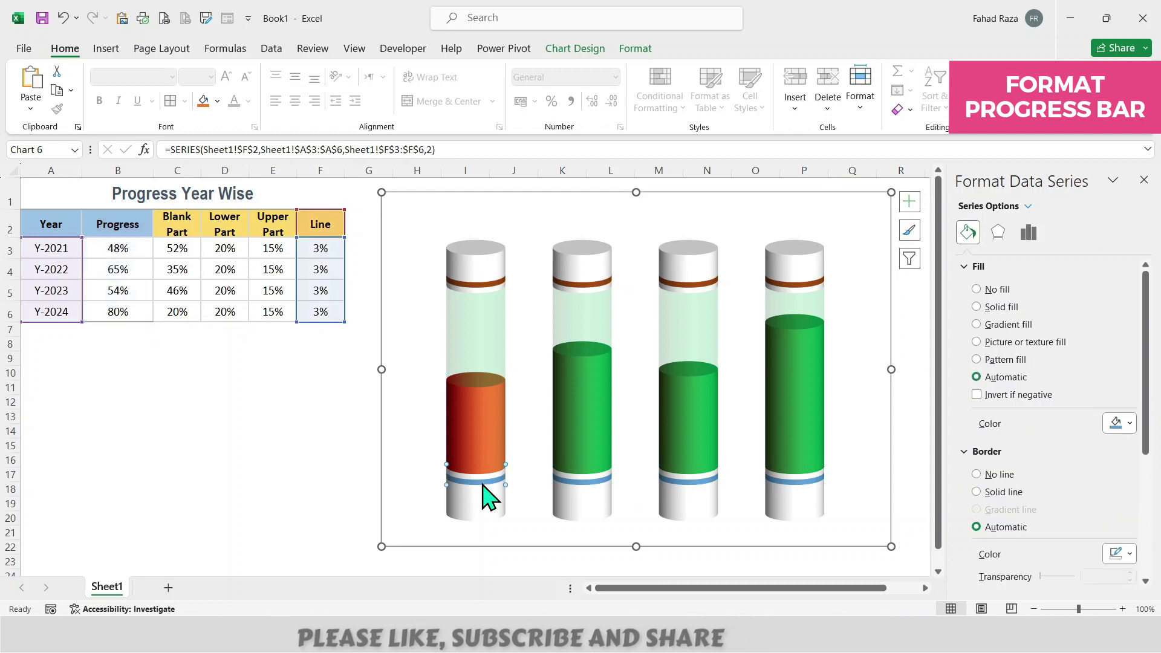
{"action": "left_click", "coordinate": [482, 480]}
{"action": "left_click", "coordinate": [992, 324]}
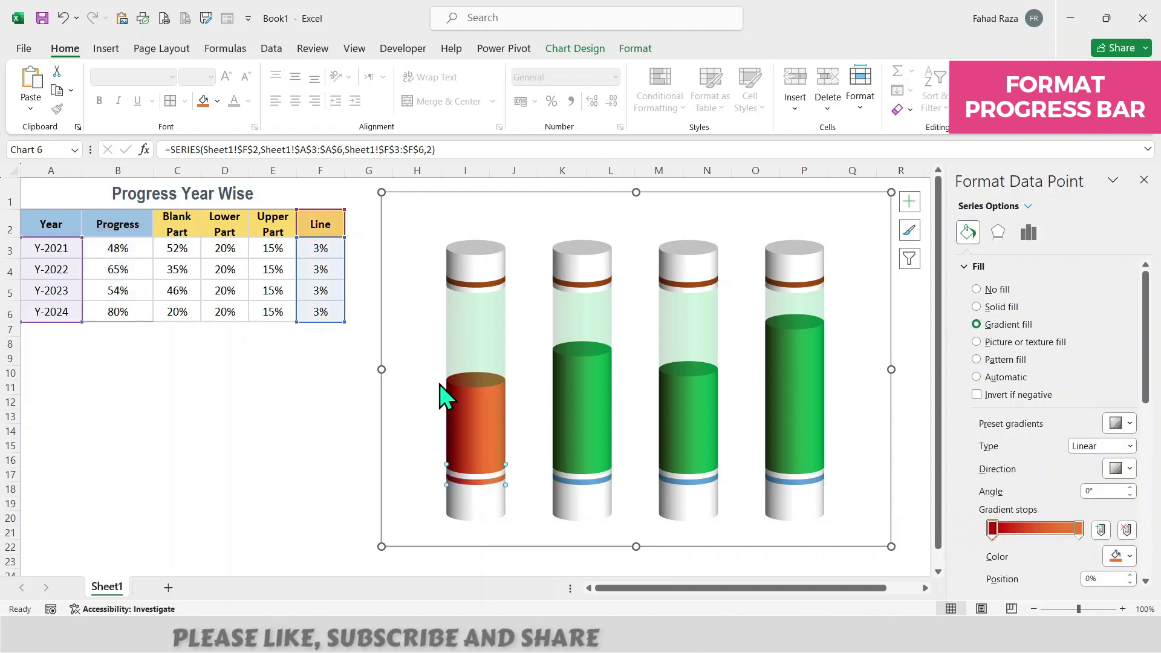
{"action": "left_click", "coordinate": [484, 283]}
{"action": "left_click", "coordinate": [484, 289]}
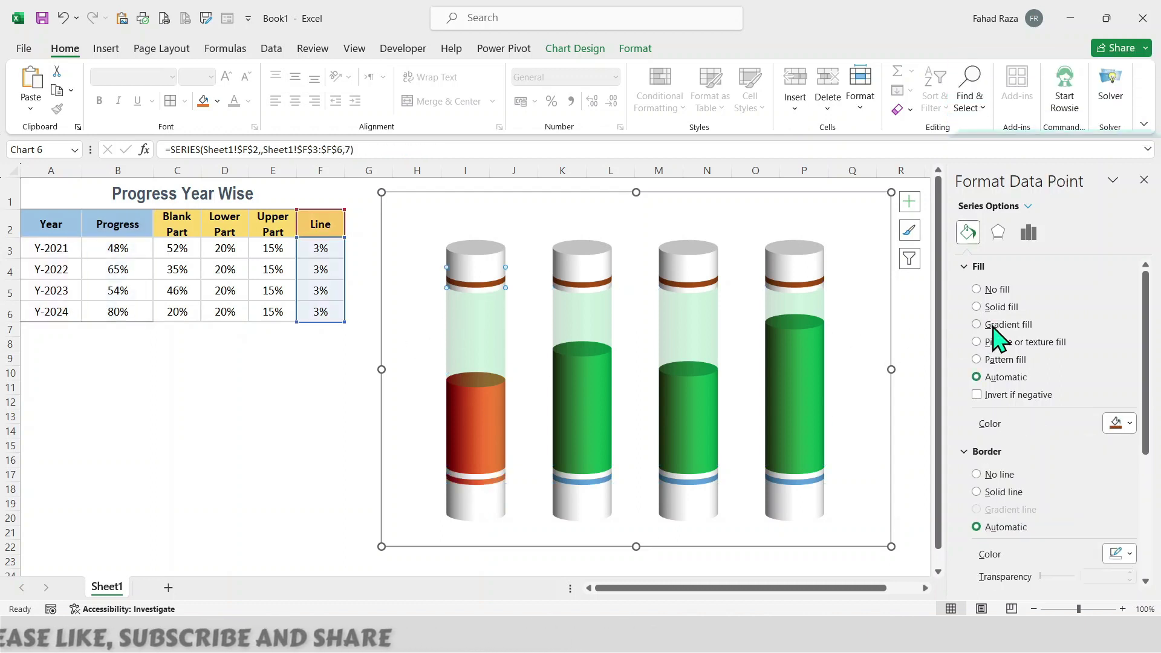
{"action": "left_click", "coordinate": [993, 325]}
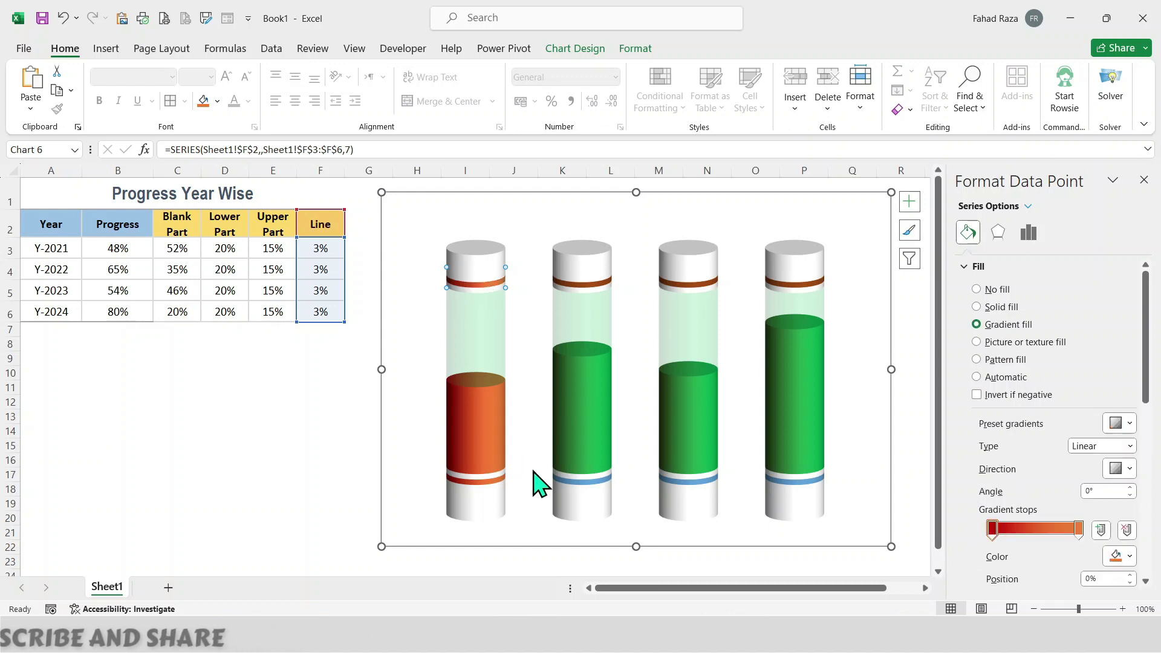
Shorten the chart to end at about row 17, and recolour the Y-2022 progress column's gradient from orange to yellow.
{"action": "left_click_drag", "start_coordinate": [634, 549], "coordinate": [633, 483]}
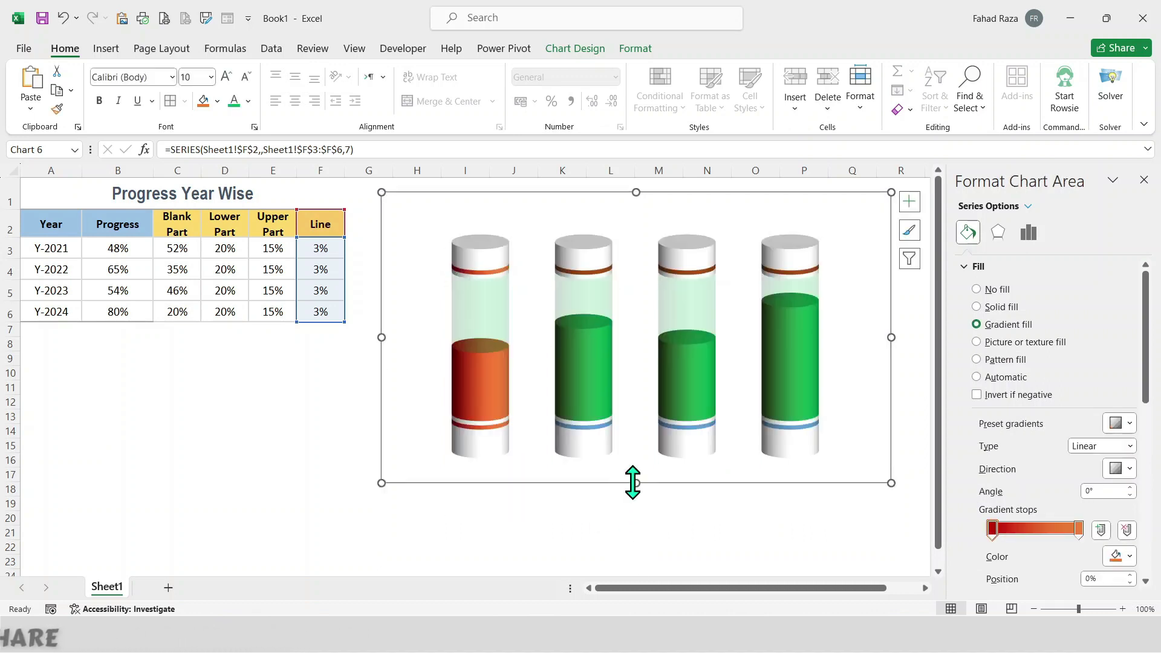
{"action": "left_click", "coordinate": [584, 427]}
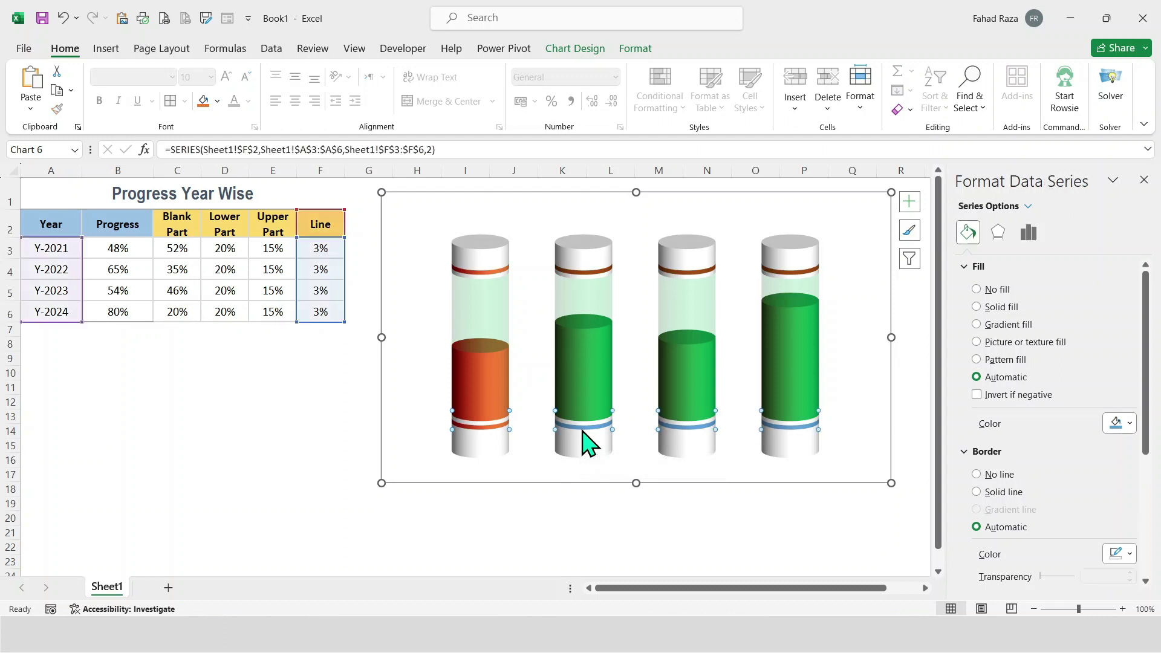
{"action": "left_click", "coordinate": [600, 372]}
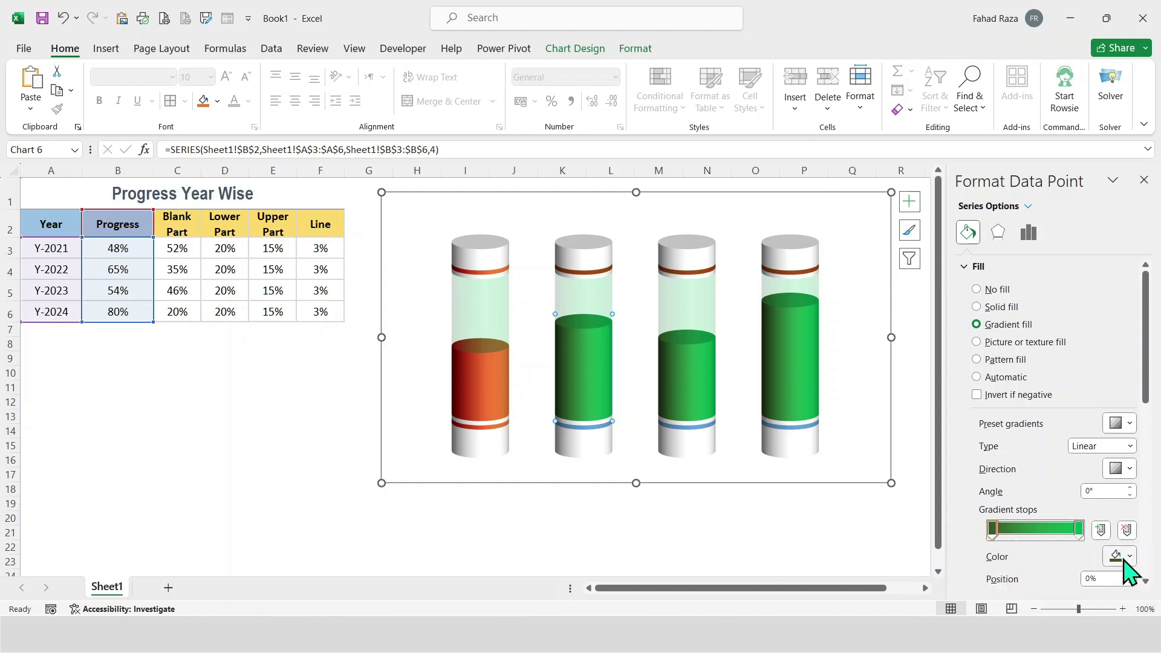
{"action": "left_click", "coordinate": [1126, 557]}
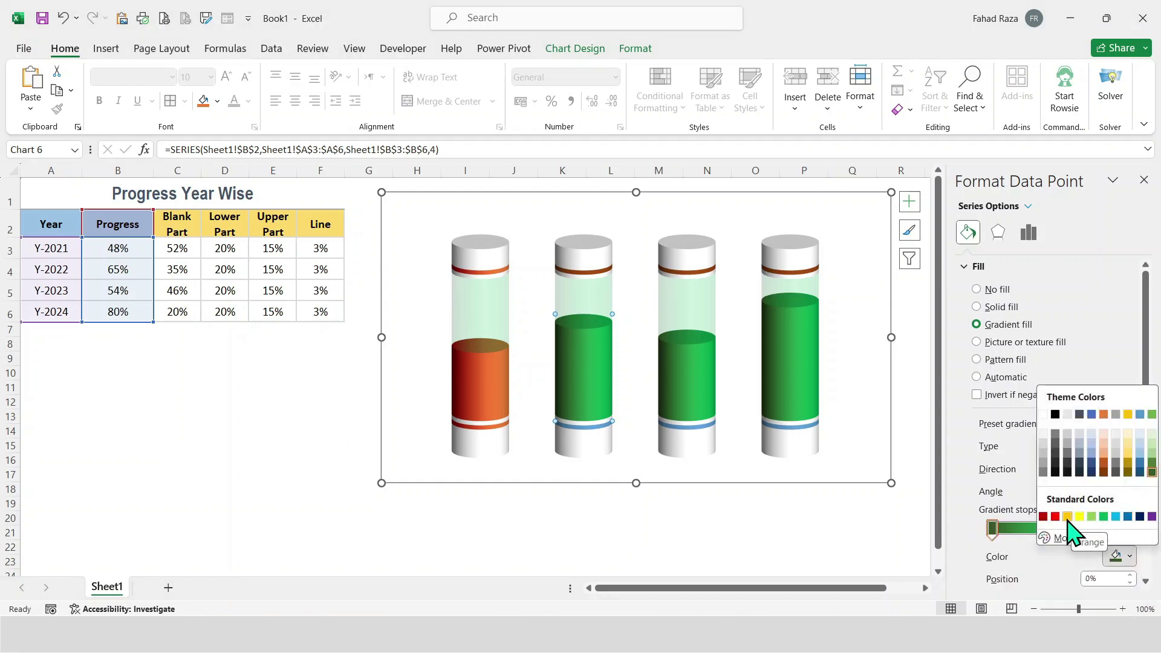
{"action": "left_click", "coordinate": [1103, 417]}
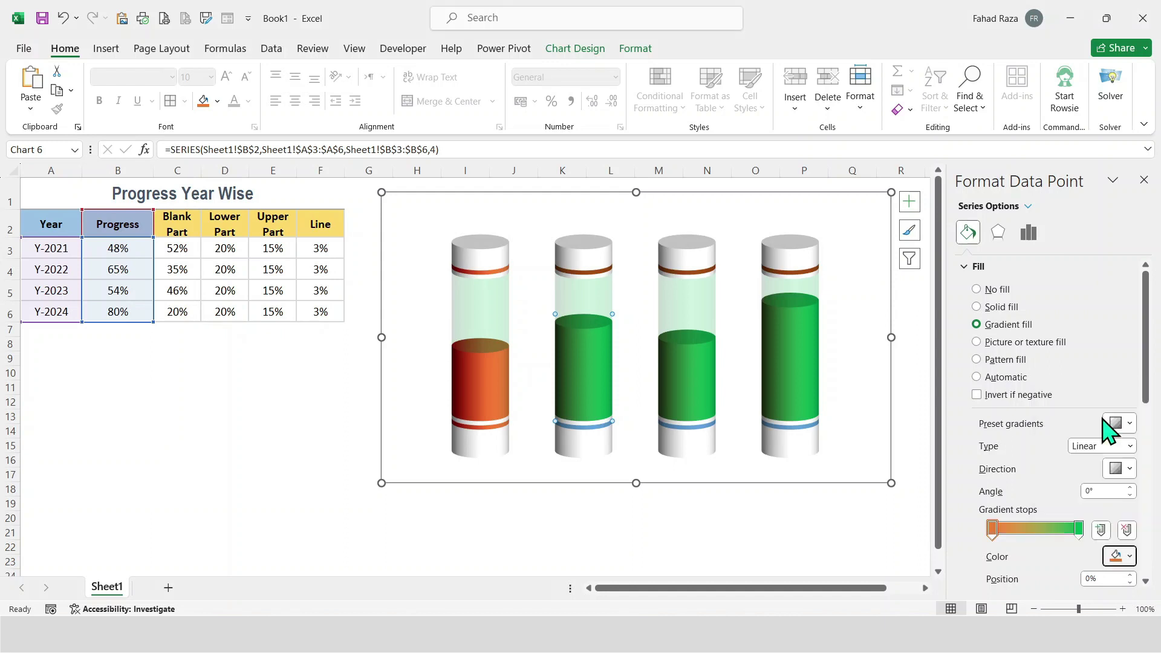
{"action": "left_click", "coordinate": [1129, 558]}
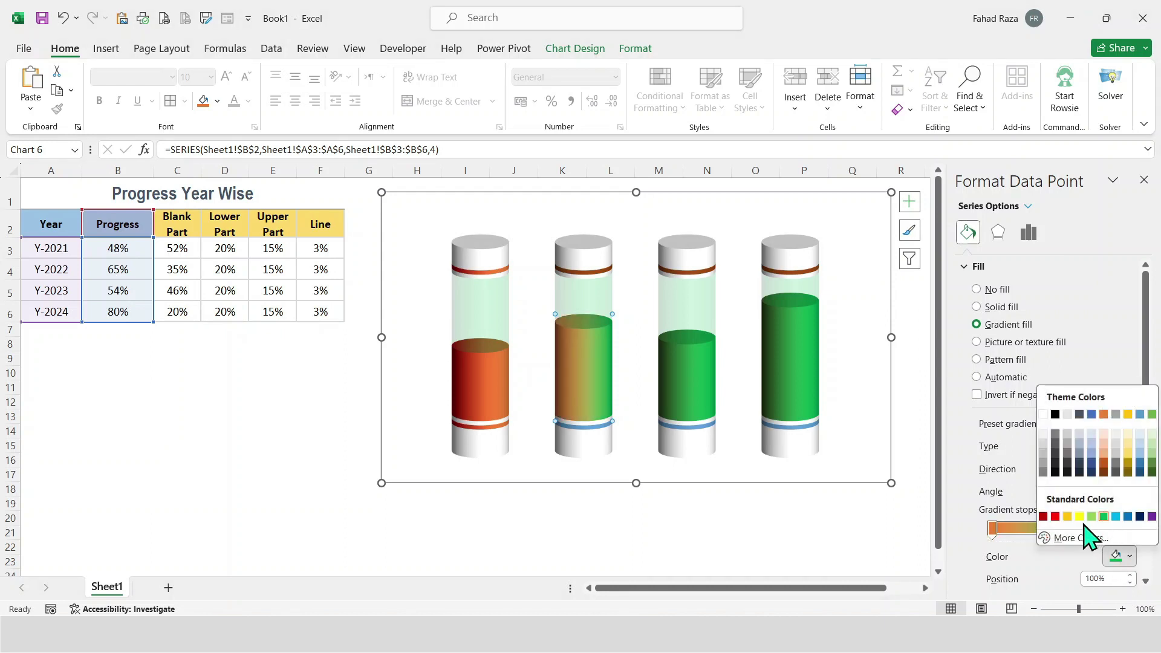
{"action": "left_click", "coordinate": [1080, 517]}
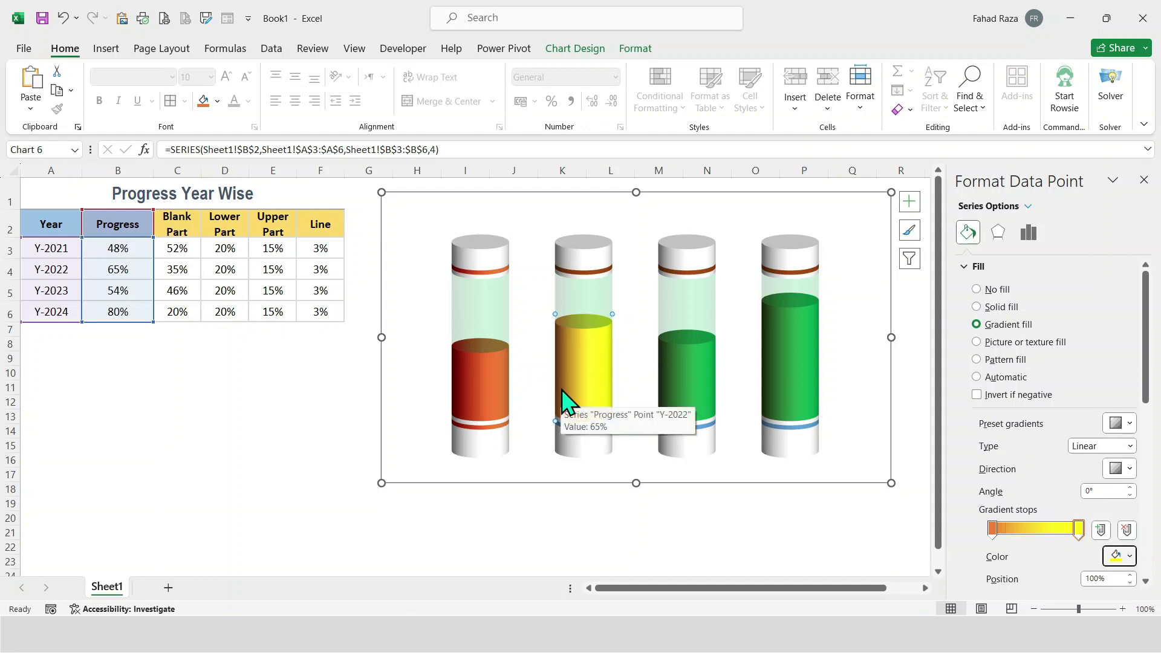
Apply the orange to yellow gradient fill to the lower blue and upper brown Line bands of the Y-2022 cylinder.
{"action": "left_click", "coordinate": [589, 428]}
{"action": "left_click", "coordinate": [590, 429]}
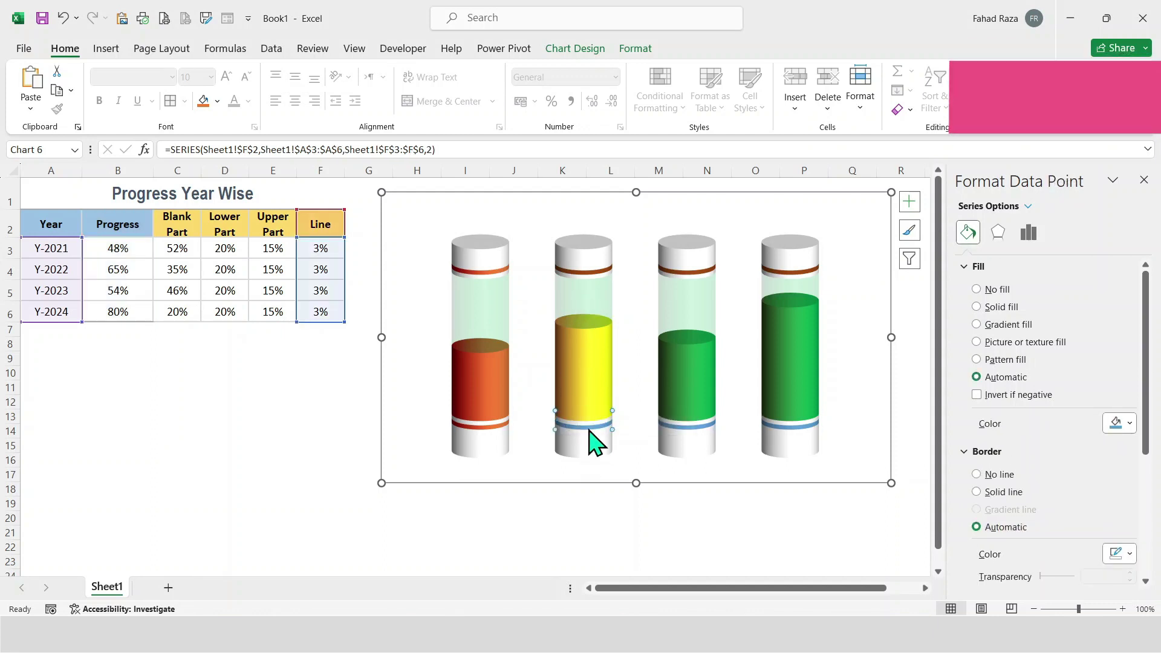
{"action": "left_click", "coordinate": [1001, 325]}
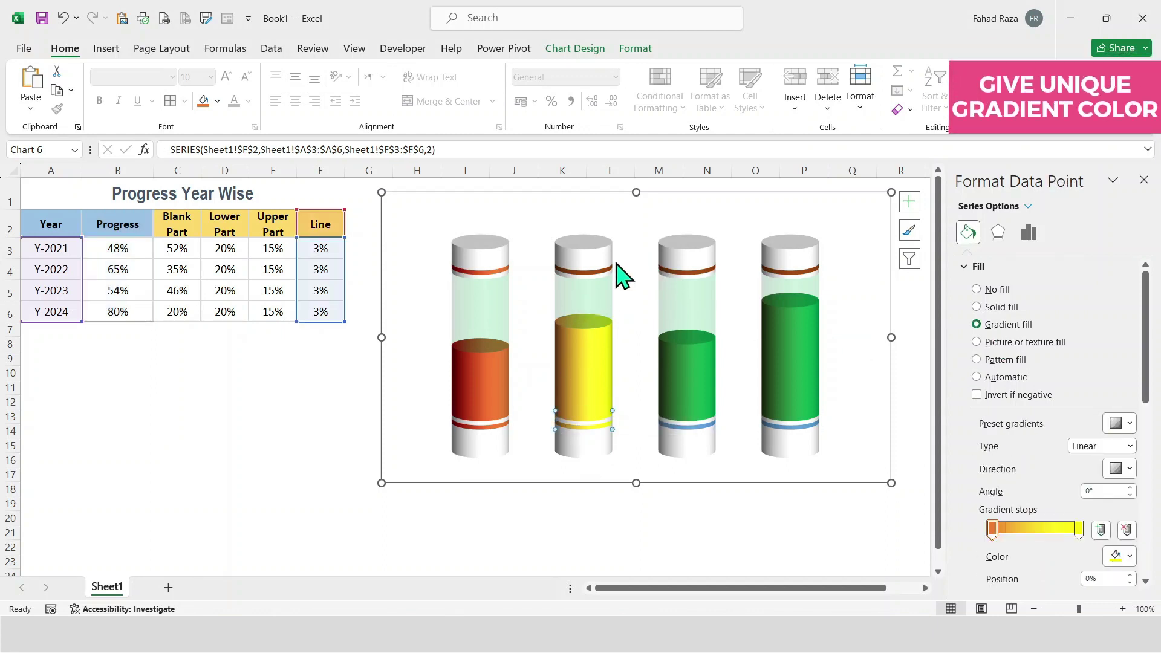
{"action": "left_click", "coordinate": [580, 428]}
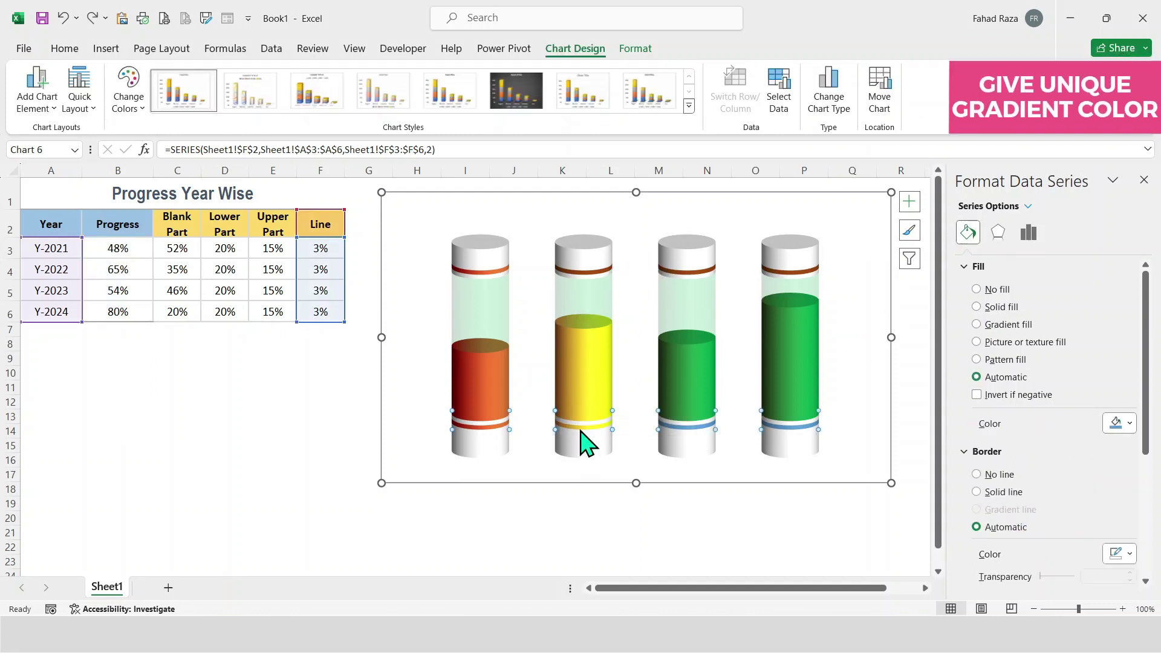
{"action": "left_click", "coordinate": [582, 274]}
{"action": "left_click", "coordinate": [977, 325]}
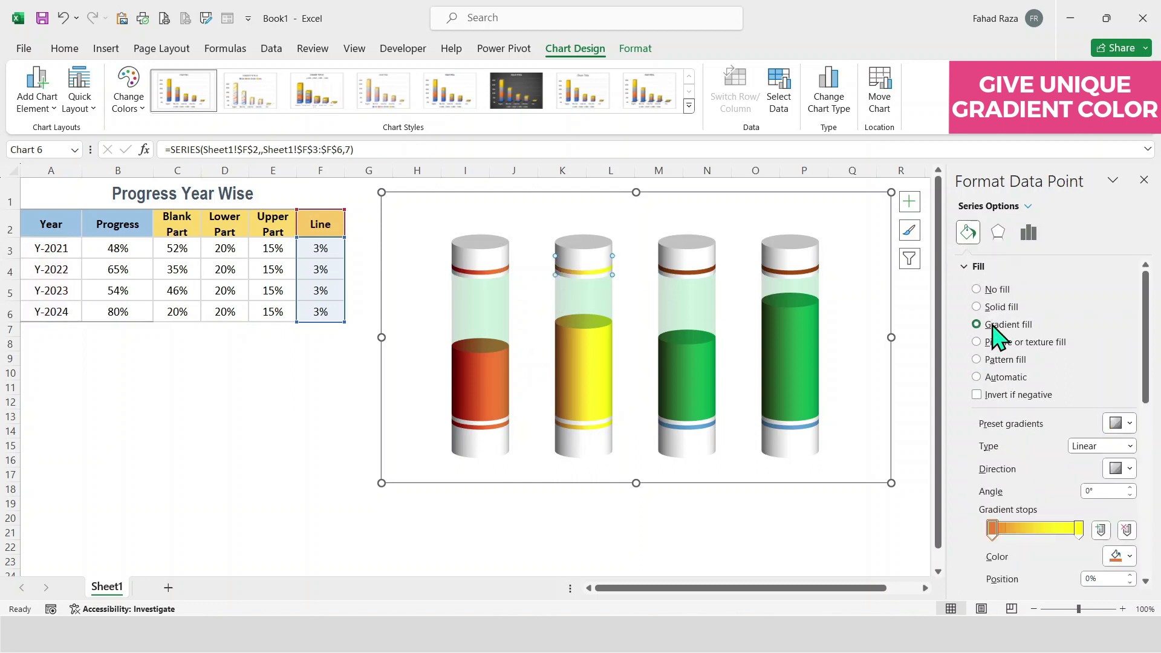
Recolour the Y-2023 progress column's gradient from purple to light blue.
{"action": "left_click", "coordinate": [690, 392]}
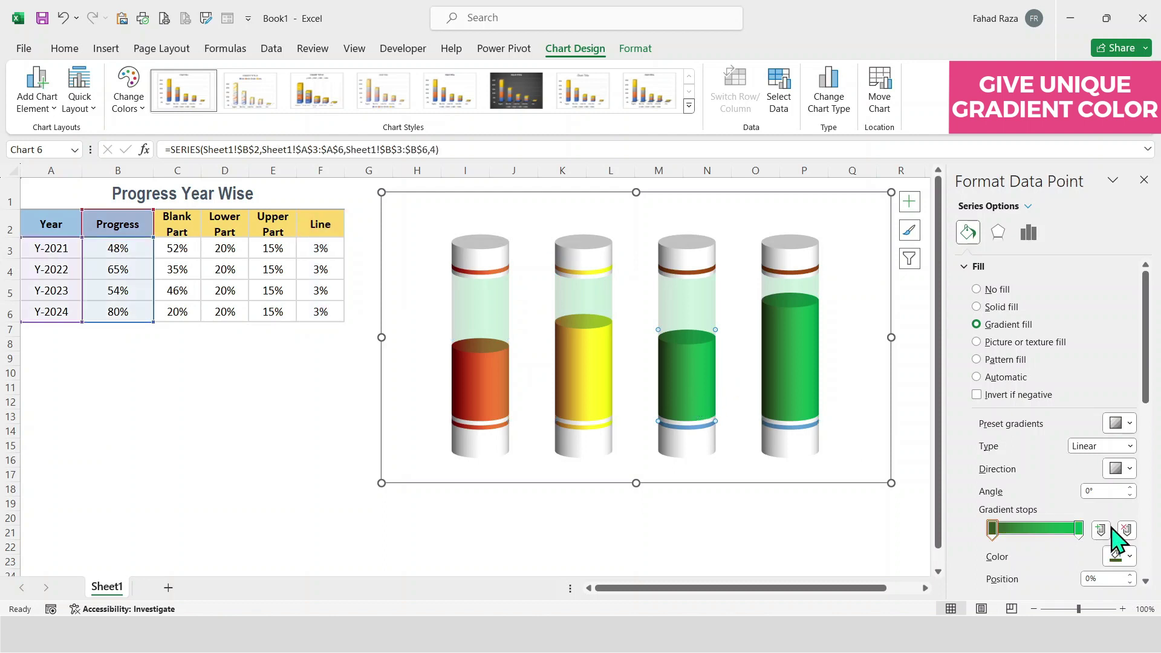
{"action": "left_click", "coordinate": [1129, 556]}
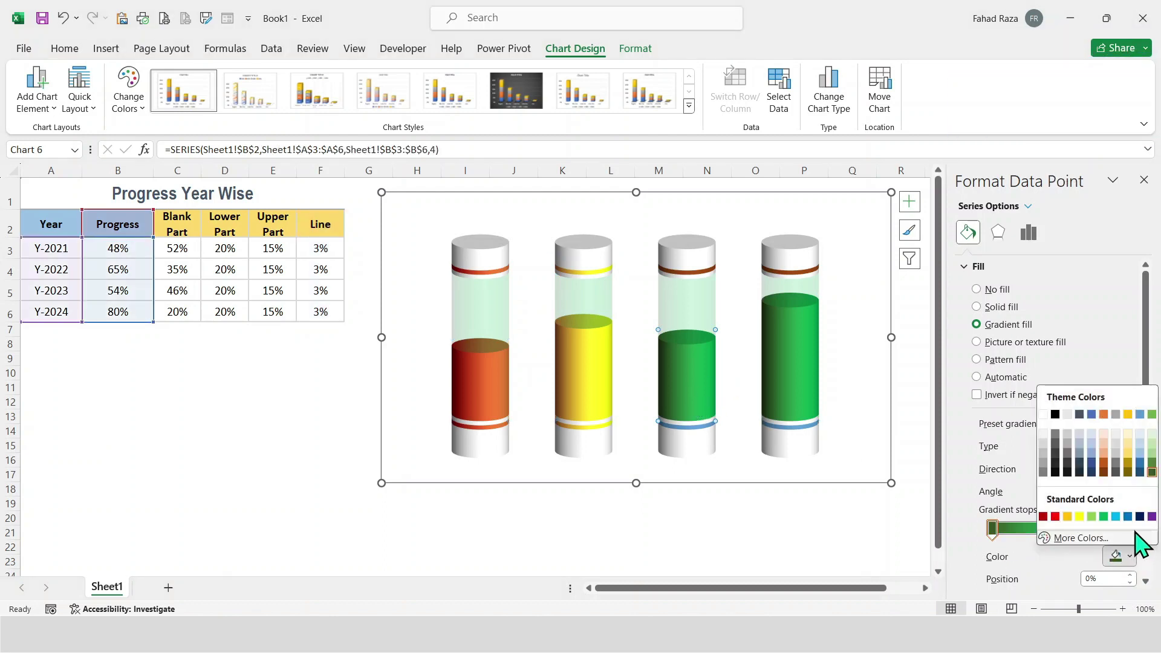
{"action": "left_click", "coordinate": [1152, 517]}
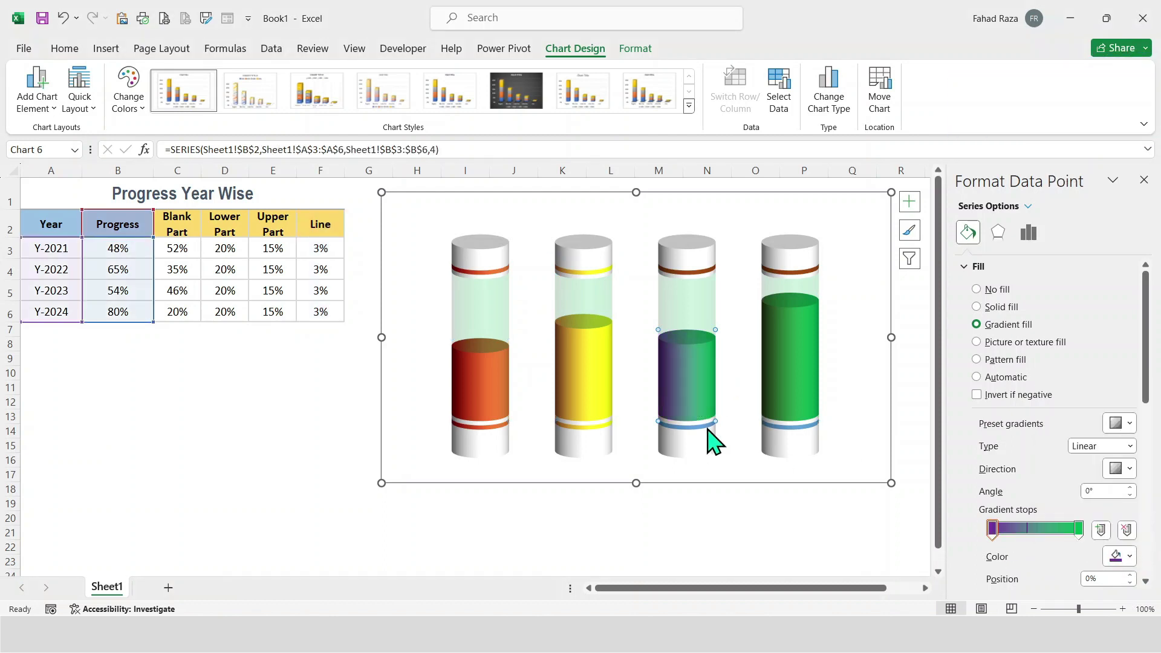
{"action": "left_click", "coordinate": [1116, 556]}
{"action": "left_click", "coordinate": [1092, 464]}
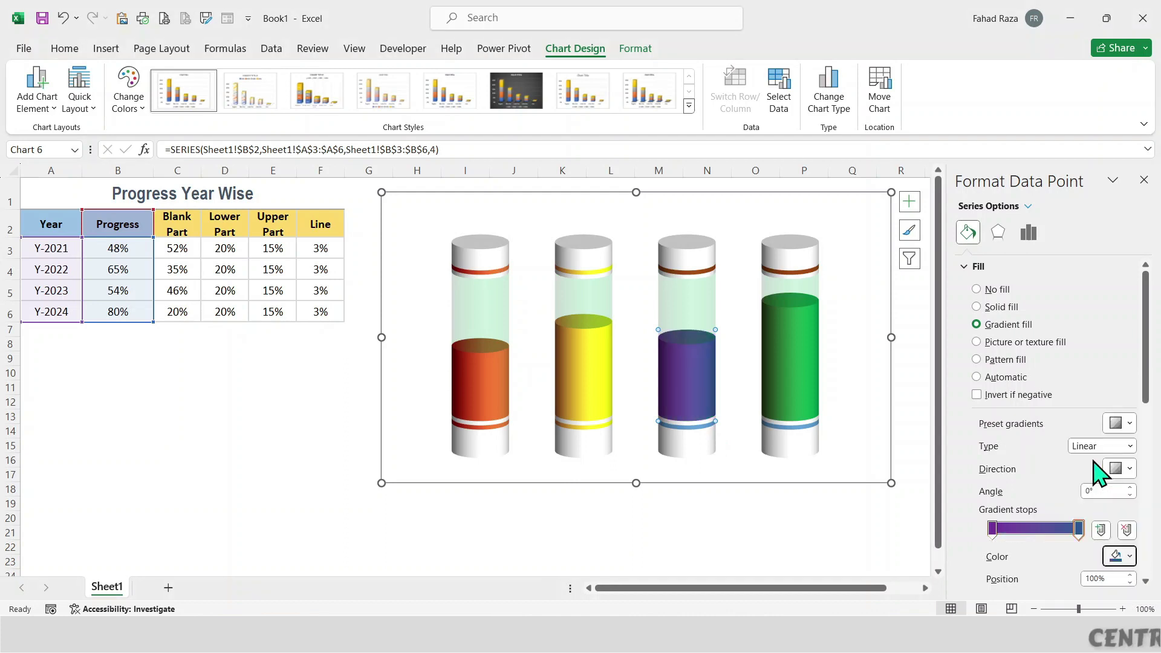
{"action": "left_click", "coordinate": [1116, 558]}
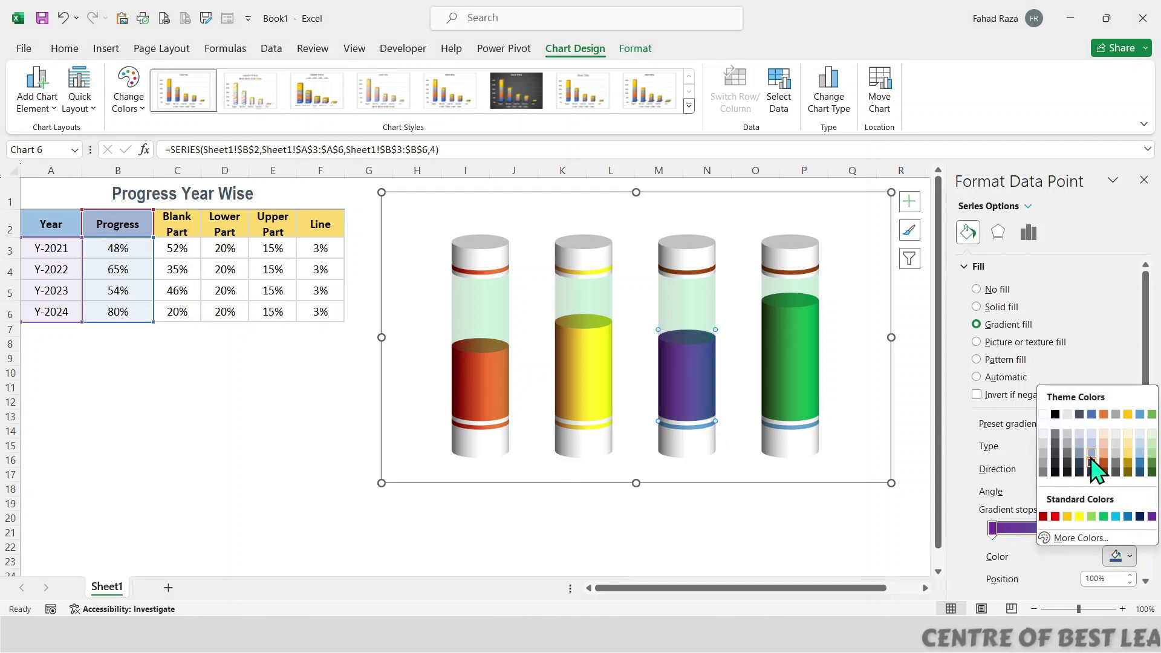
{"action": "left_click", "coordinate": [1096, 467]}
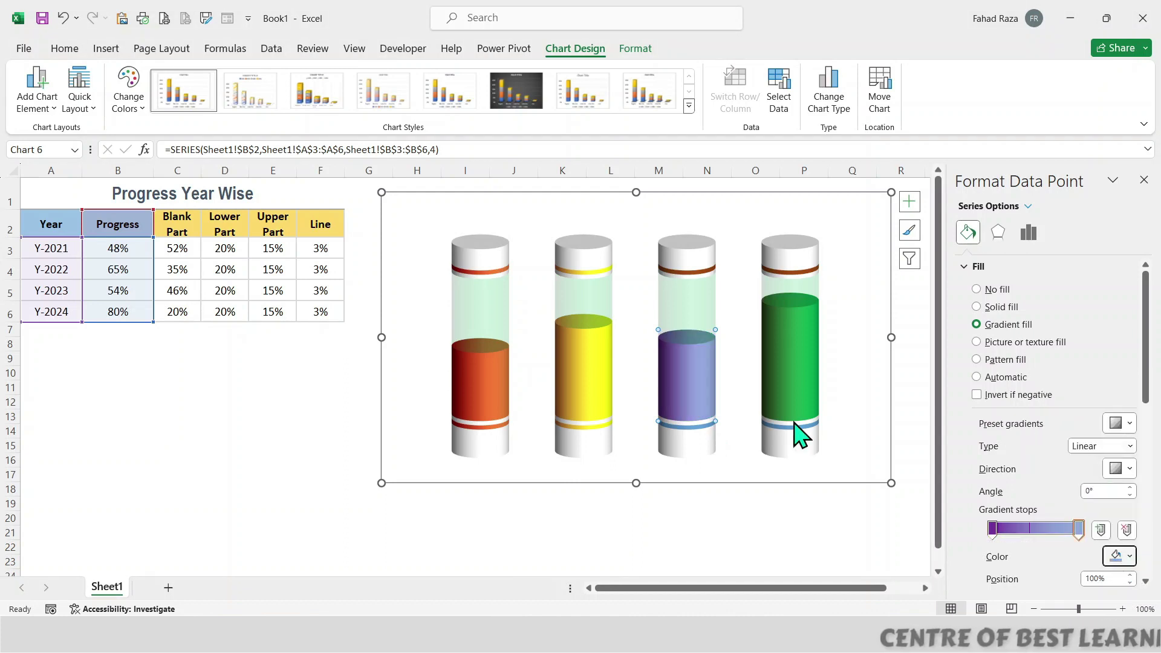
Apply the purple to light blue gradient fill to the lower blue and upper brown Line bands of the Y-2023 cylinder.
{"action": "left_click", "coordinate": [700, 427]}
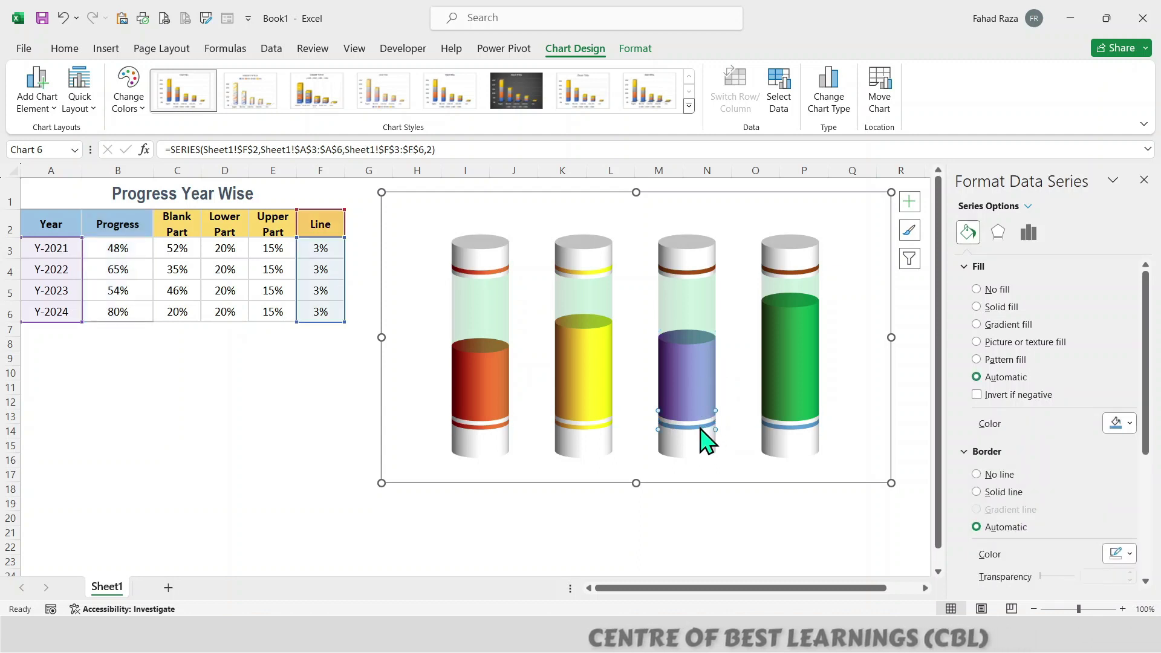
{"action": "left_click", "coordinate": [707, 427]}
{"action": "left_click", "coordinate": [1004, 325]}
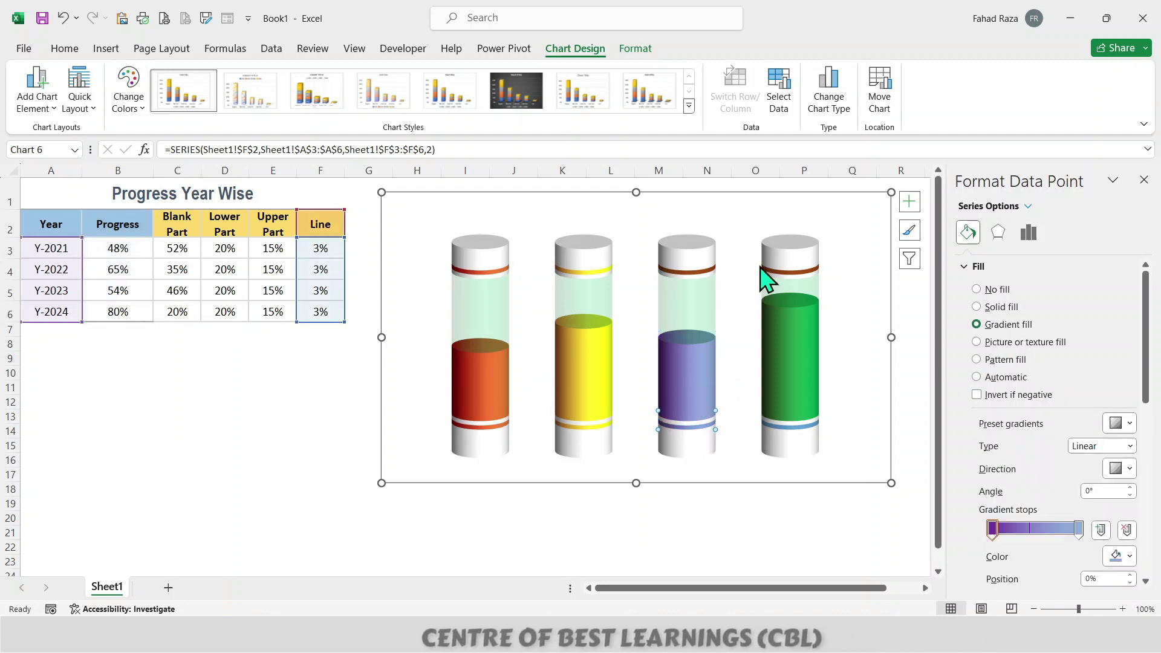
{"action": "left_click", "coordinate": [695, 274]}
{"action": "left_click", "coordinate": [697, 273]}
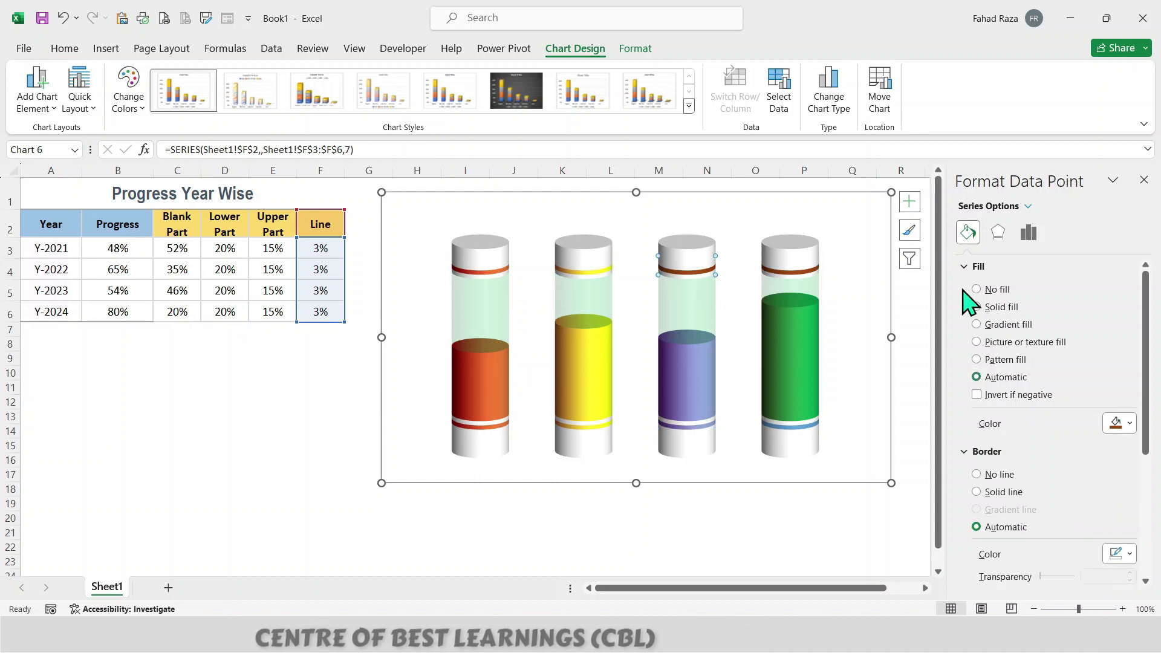
{"action": "left_click", "coordinate": [1006, 325]}
Set the first gradient stop of the Y-2024 progress column to Dark Green, Accent 6, Darker 50%.
{"action": "left_click", "coordinate": [788, 341]}
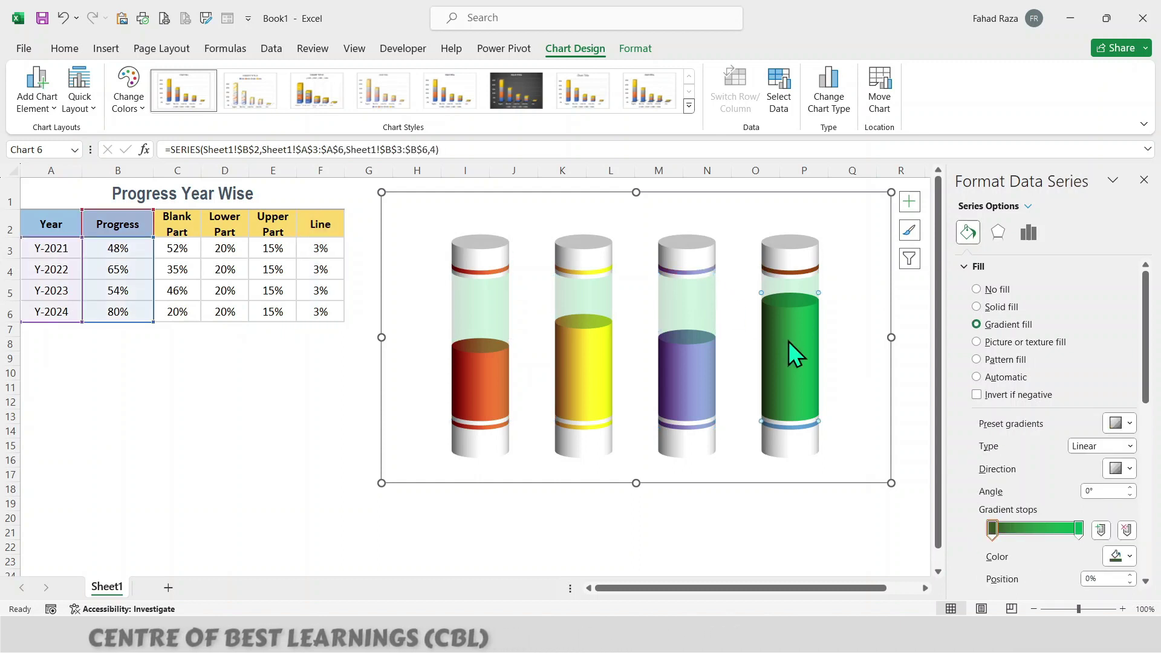
{"action": "left_click", "coordinate": [784, 350]}
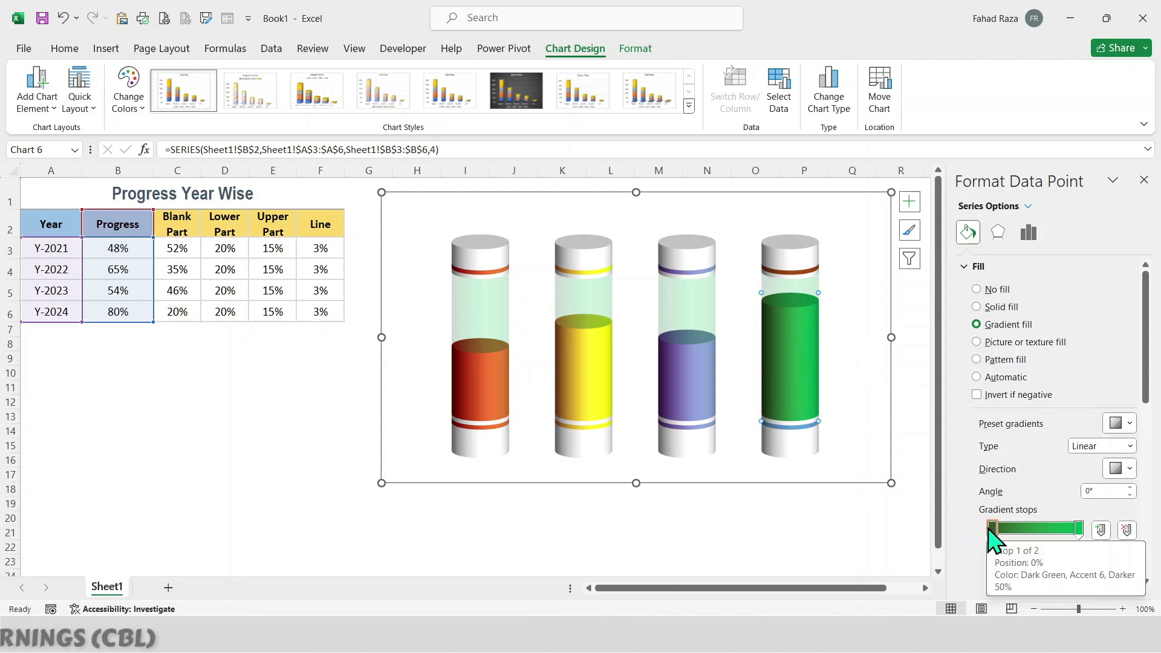
{"action": "left_click", "coordinate": [1129, 559]}
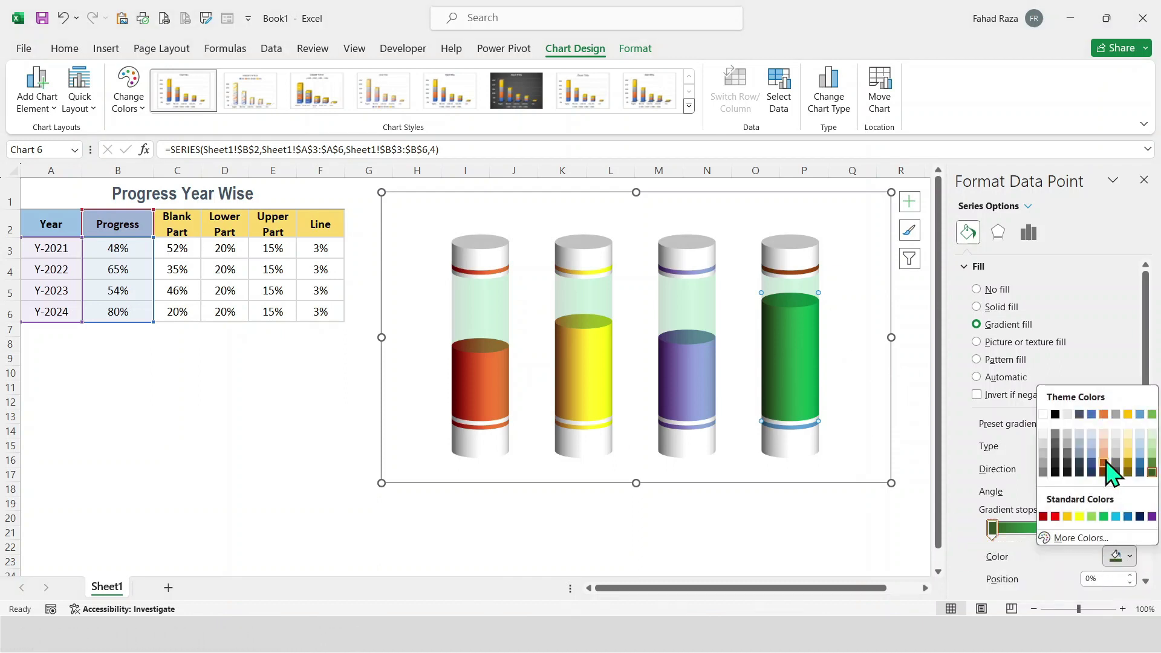
{"action": "left_click", "coordinate": [1152, 473]}
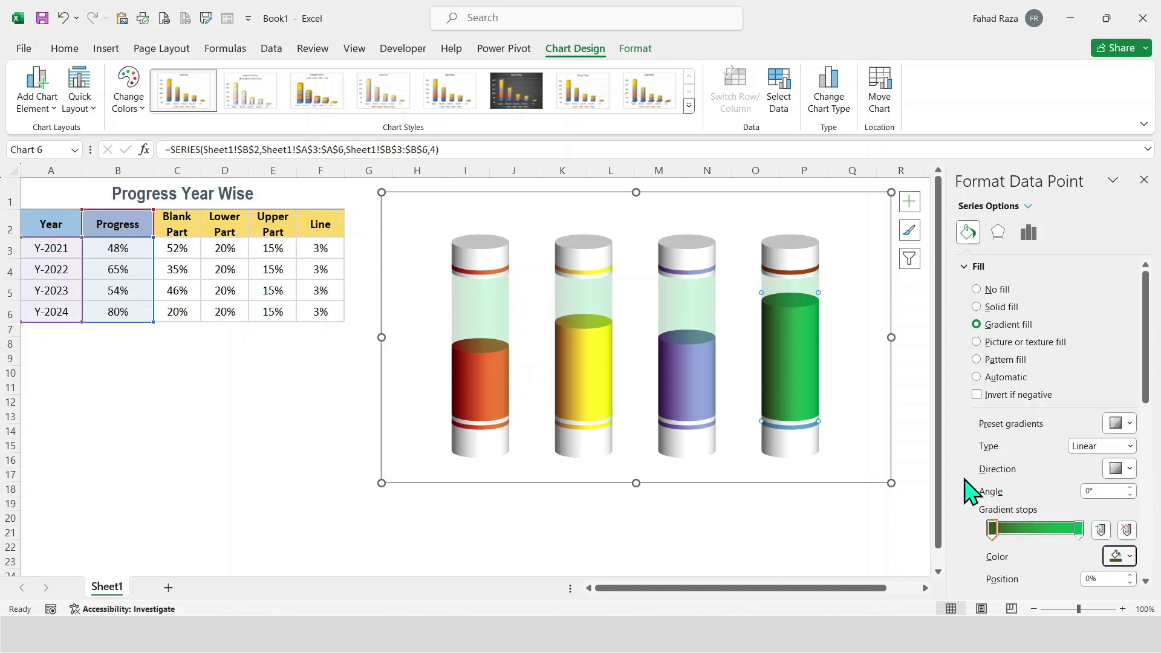
Apply the dark green to green gradient fill to the lower blue and upper brown Line bands of the Y-2024 cylinder.
{"action": "left_click", "coordinate": [784, 427]}
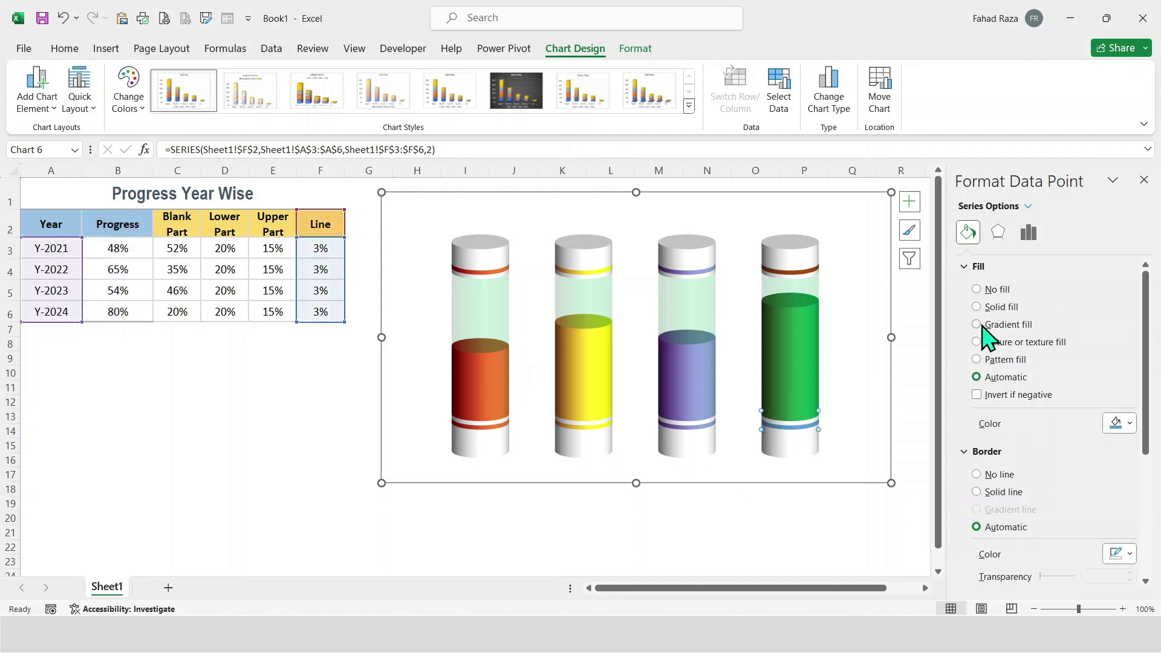
{"action": "left_click", "coordinate": [977, 324]}
{"action": "left_click", "coordinate": [818, 281]}
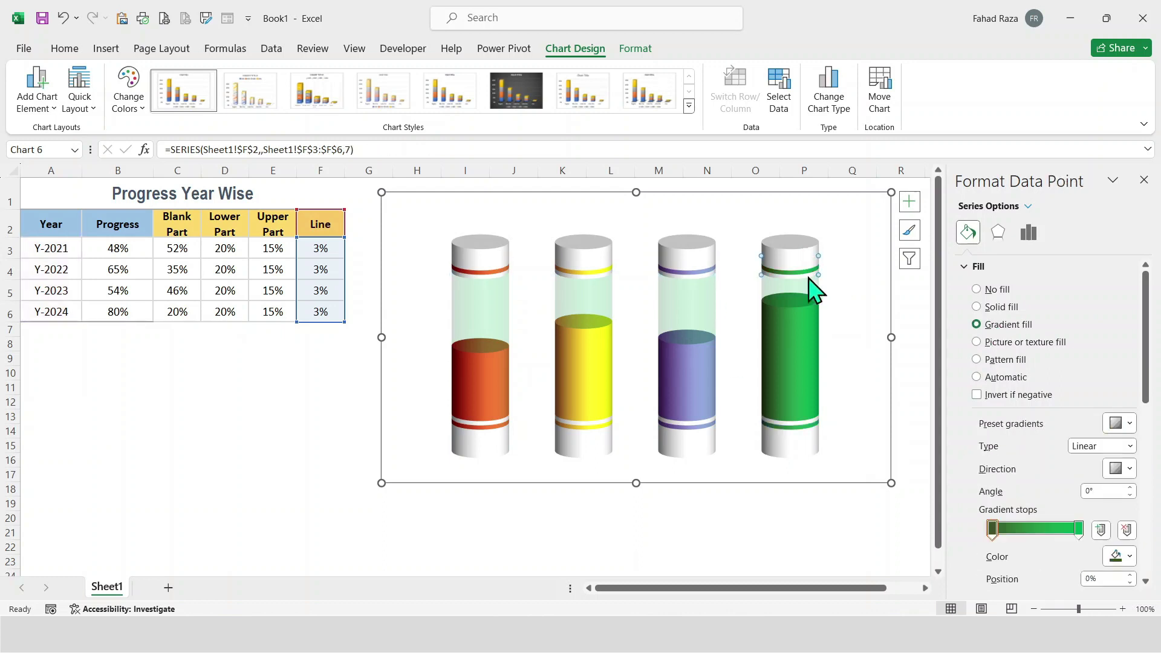
Add data labels to the white Lower Part series at the base of the cylinders.
{"action": "left_click", "coordinate": [491, 449]}
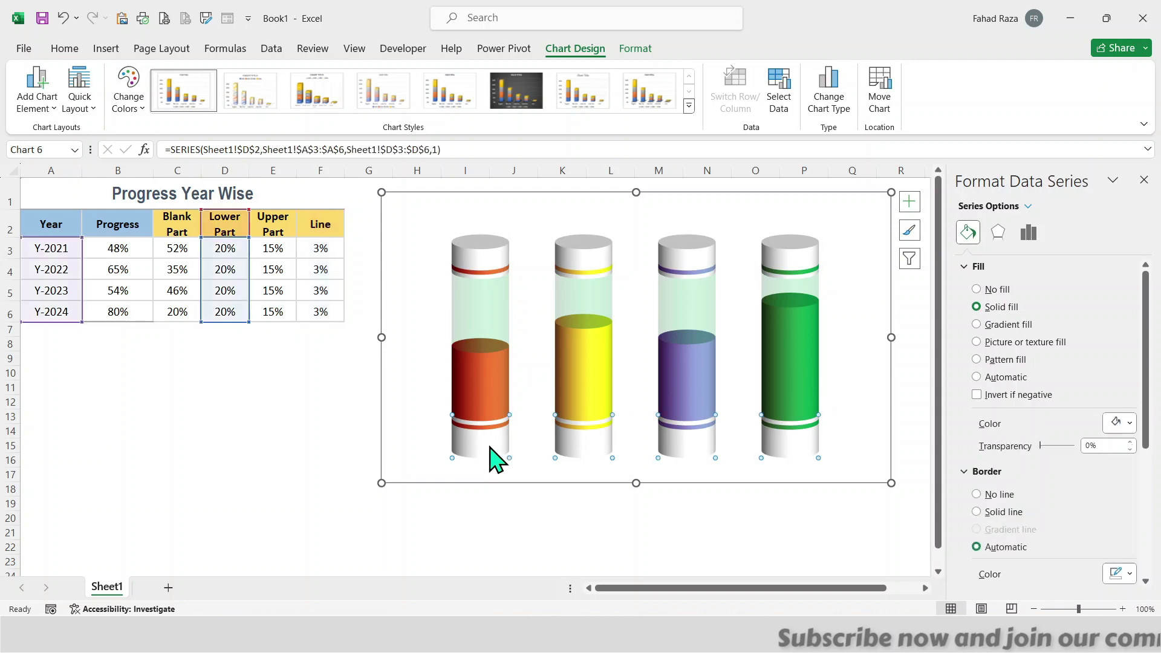
{"action": "right_click", "coordinate": [491, 448]}
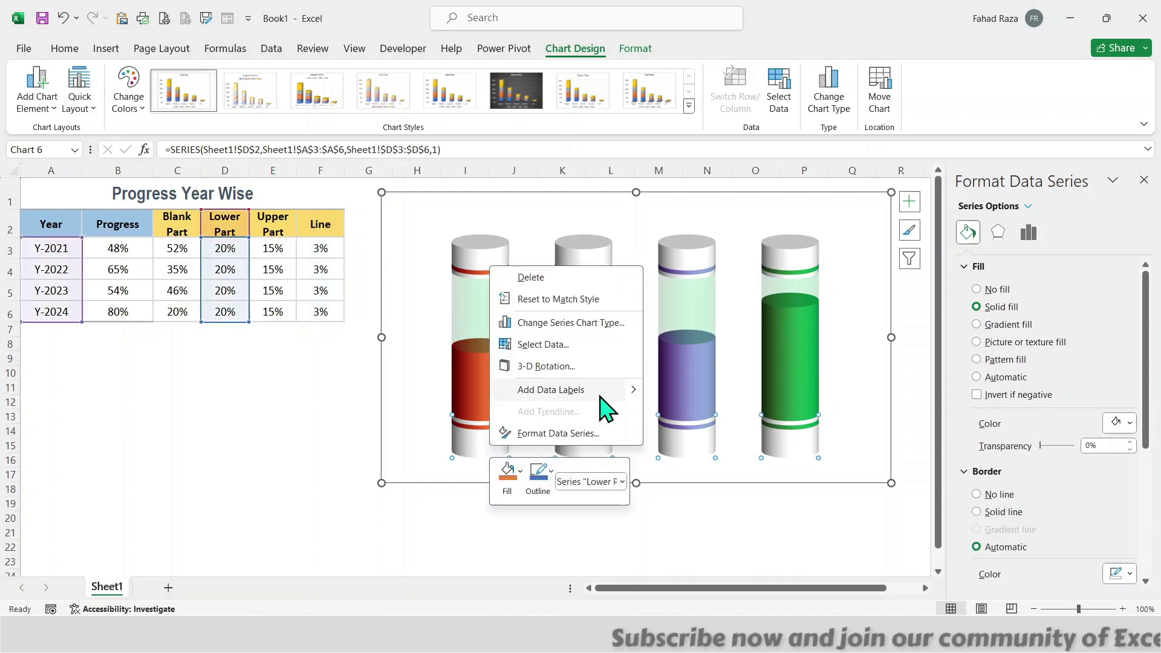
{"action": "mouse_move", "coordinate": [641, 394]}
{"action": "left_click", "coordinate": [702, 396]}
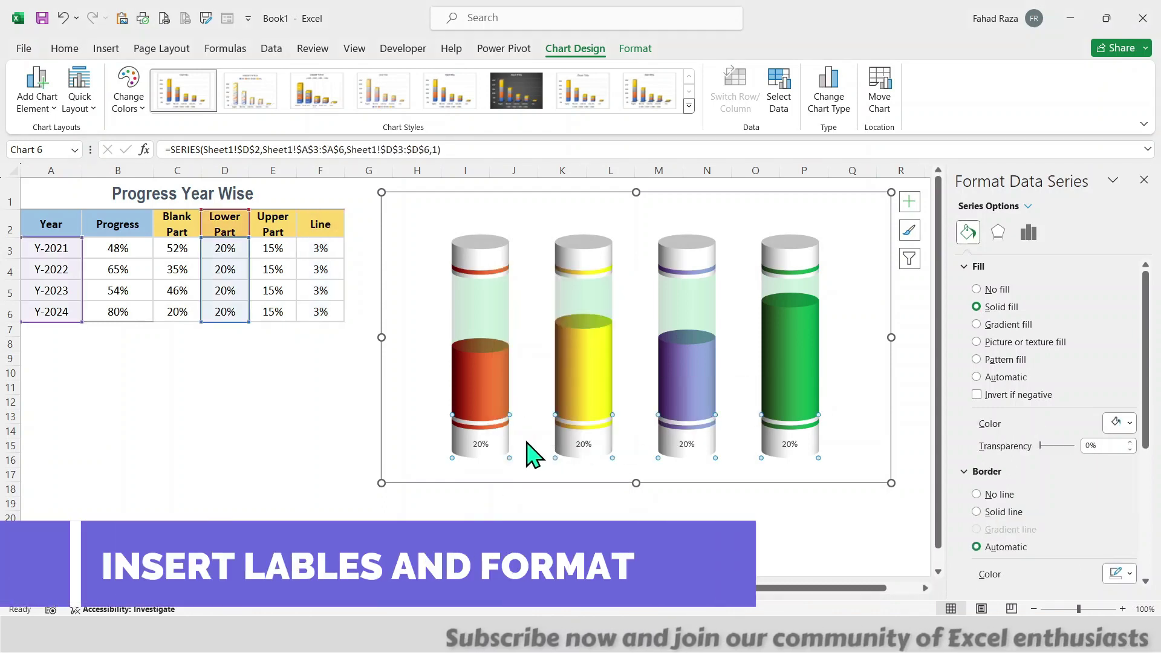
Format the Lower Part data labels as bold 16 pt Arial Narrow.
{"action": "left_click", "coordinate": [688, 443]}
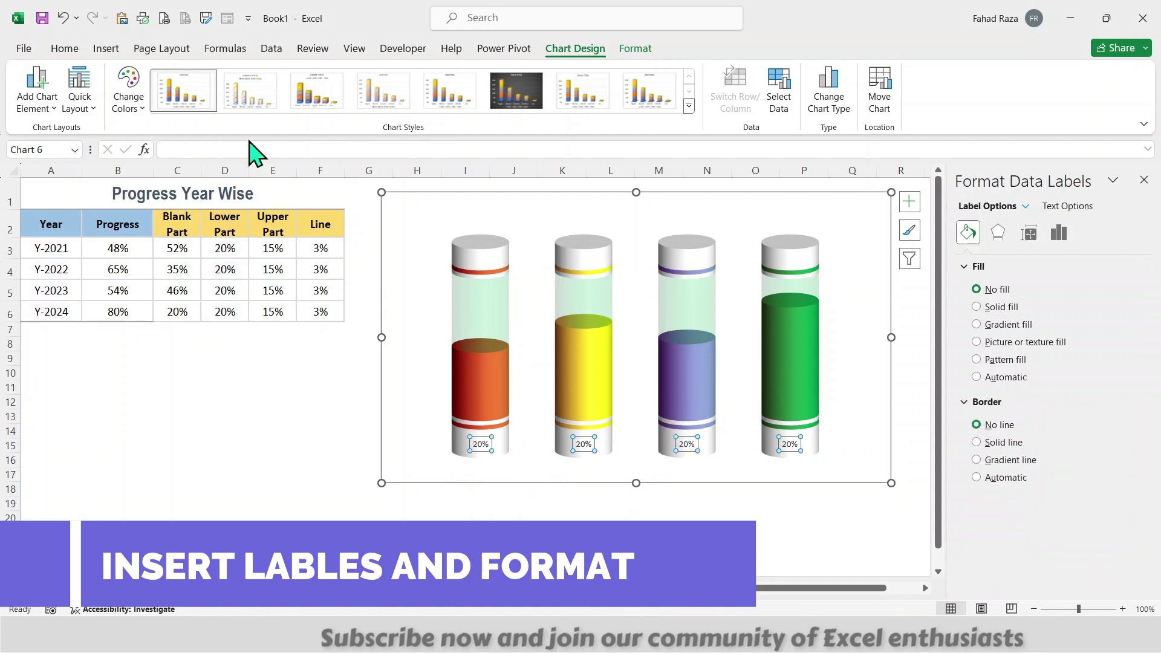
{"action": "left_click", "coordinate": [64, 49]}
{"action": "left_click", "coordinate": [210, 76]}
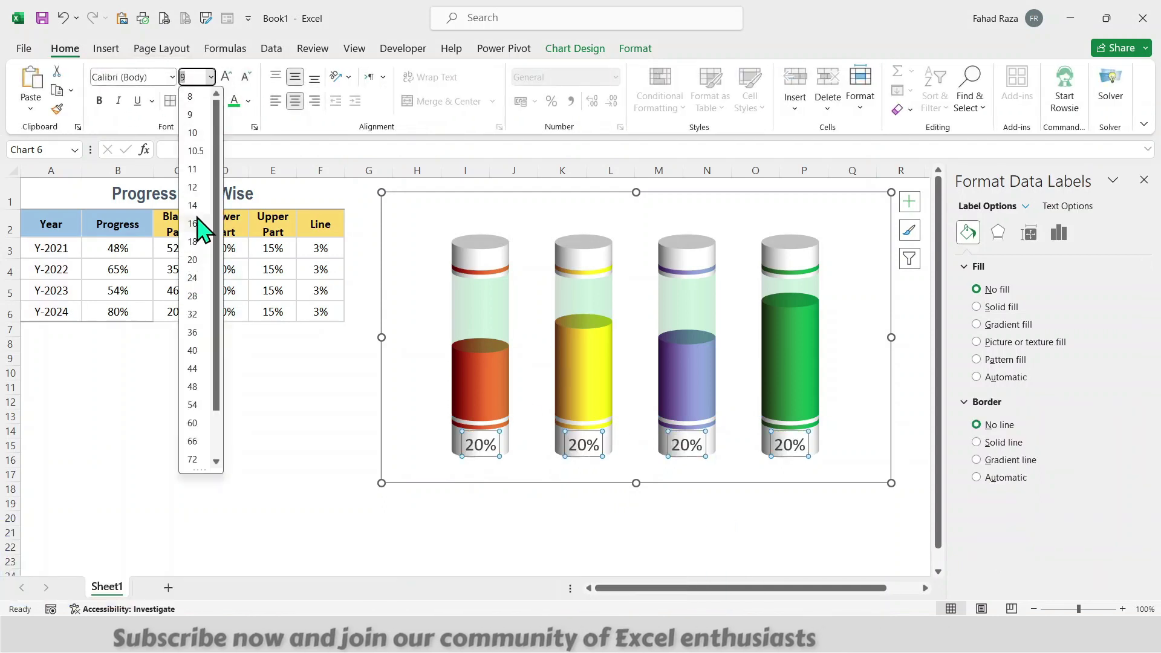
{"action": "left_click", "coordinate": [192, 223]}
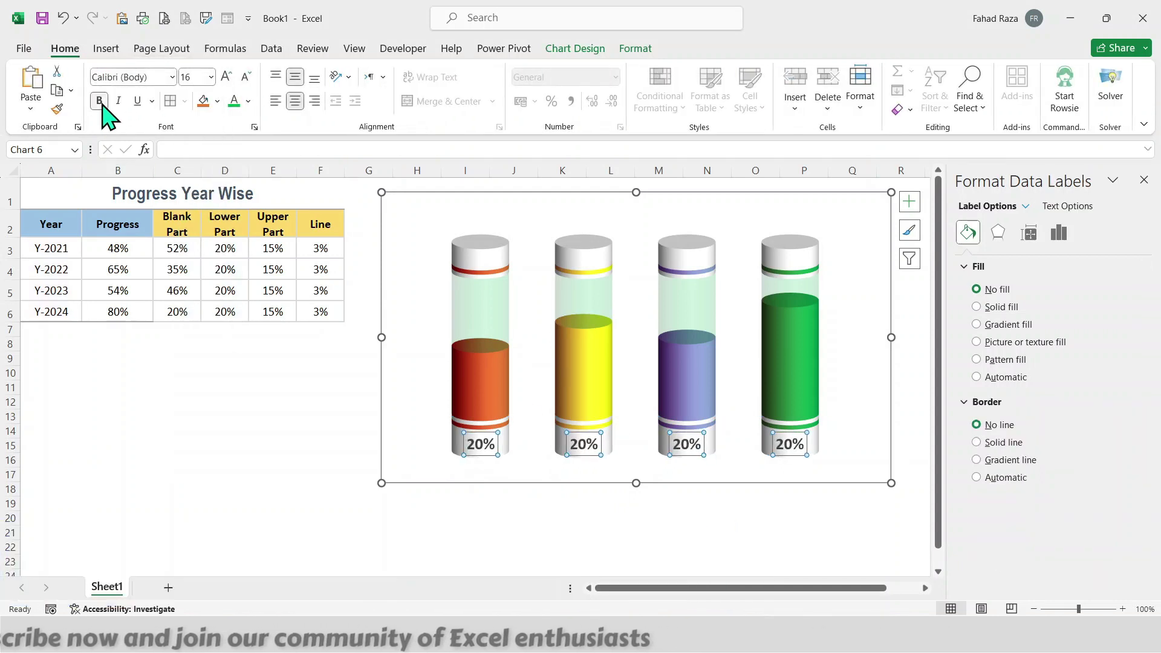
{"action": "left_click", "coordinate": [100, 100]}
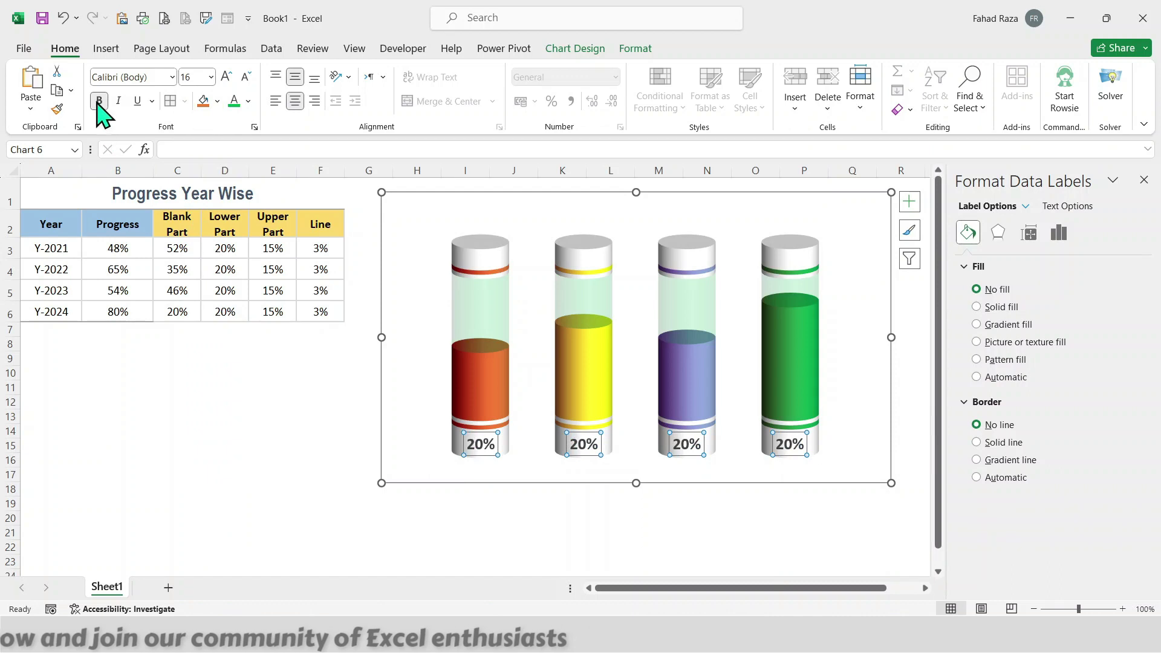
{"action": "left_click", "coordinate": [172, 77]}
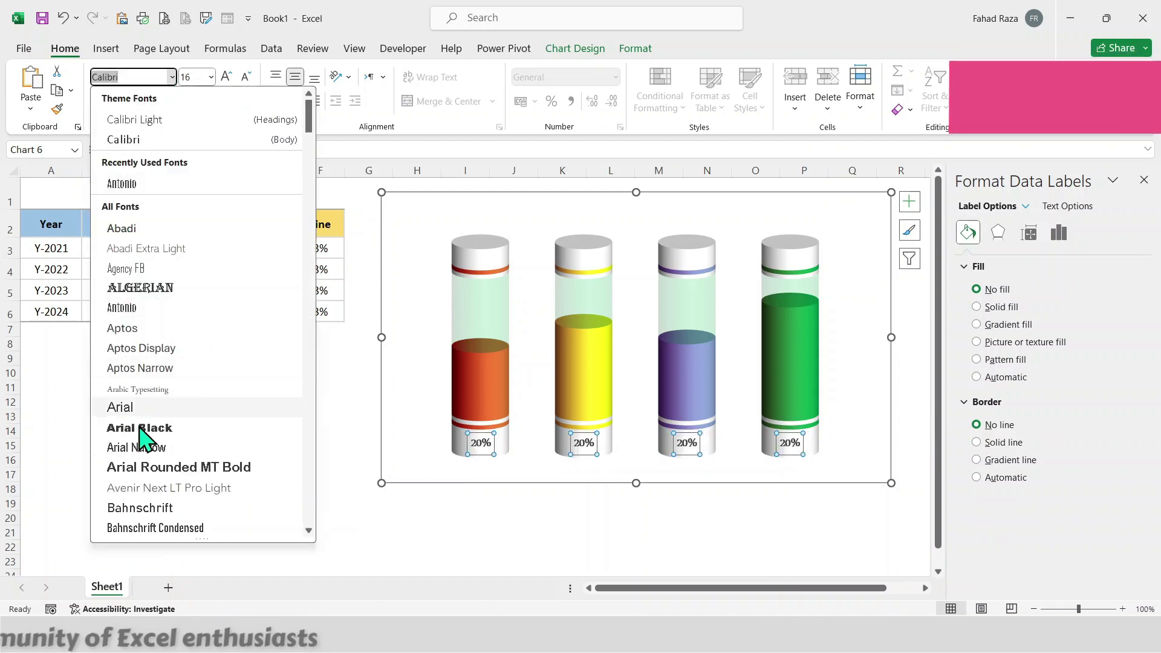
{"action": "left_click", "coordinate": [137, 447]}
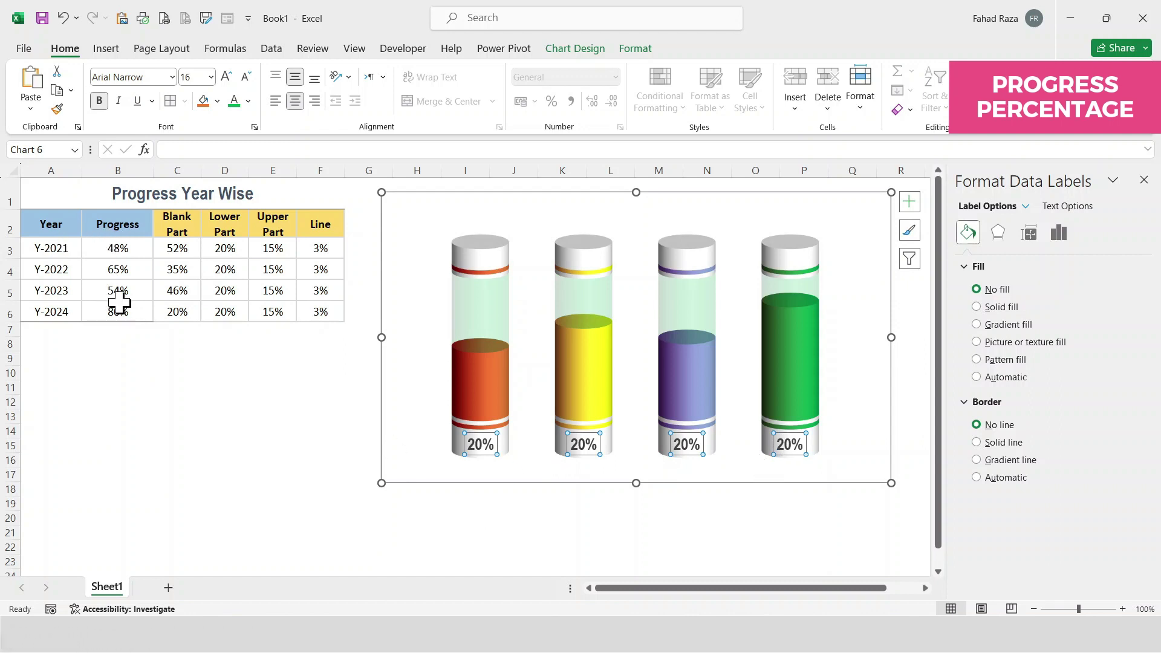
Make the Lower Part labels show values from the Progress cells B3:B6 instead of the series' own values.
{"action": "right_click", "coordinate": [475, 446]}
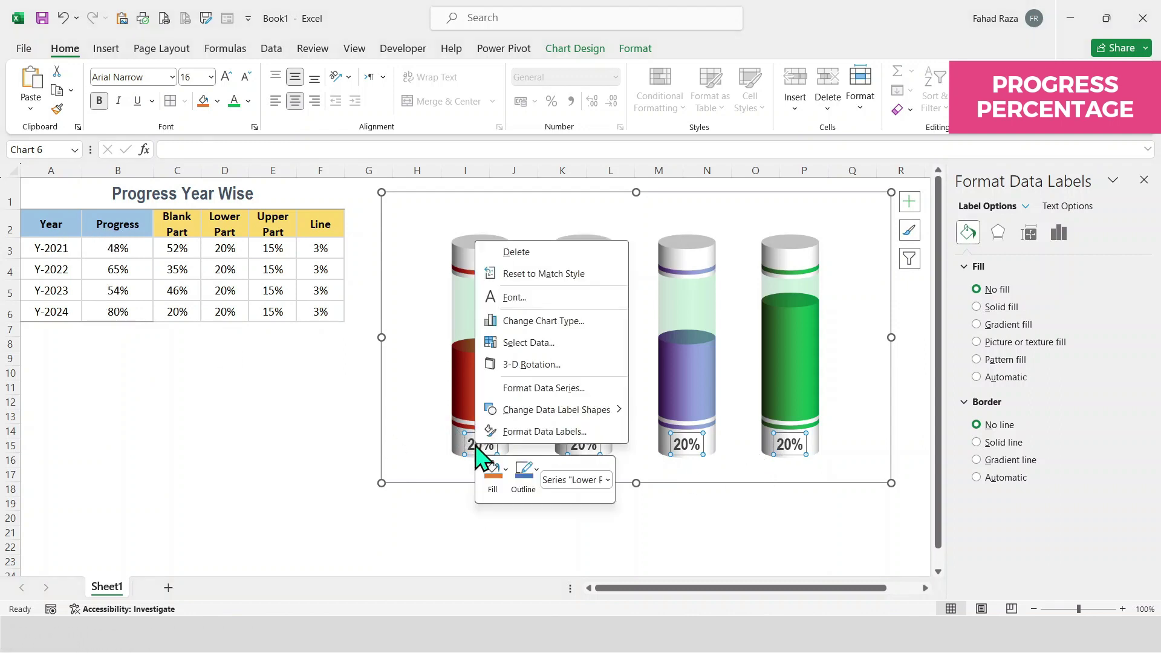
{"action": "left_click", "coordinate": [573, 440]}
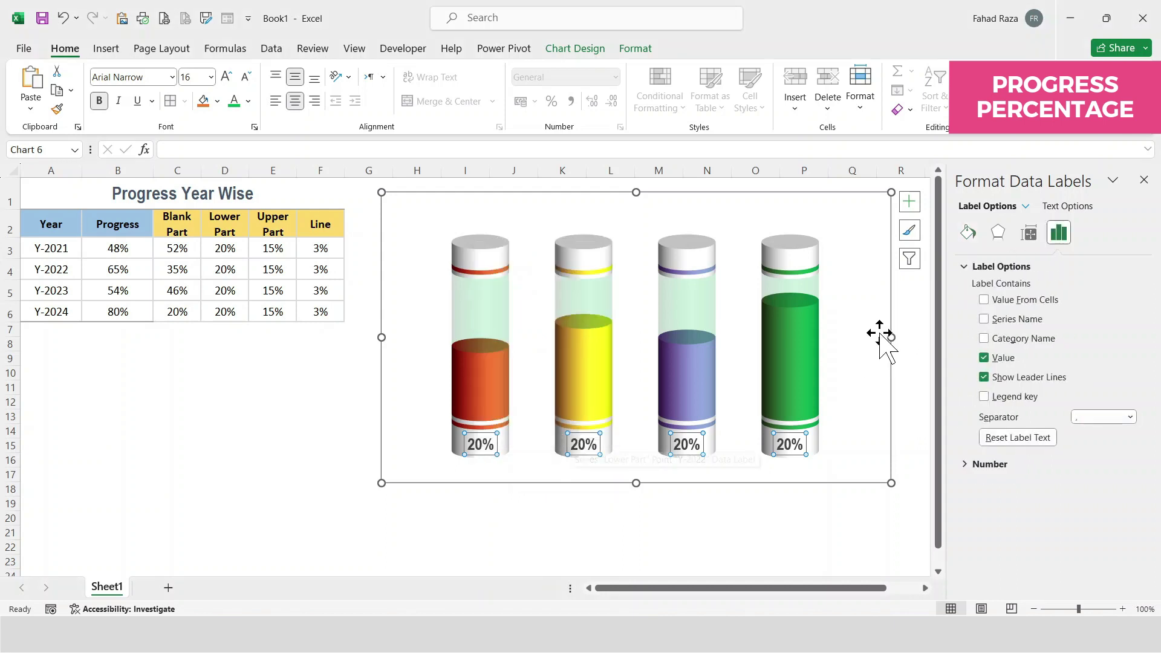
{"action": "left_click", "coordinate": [984, 300]}
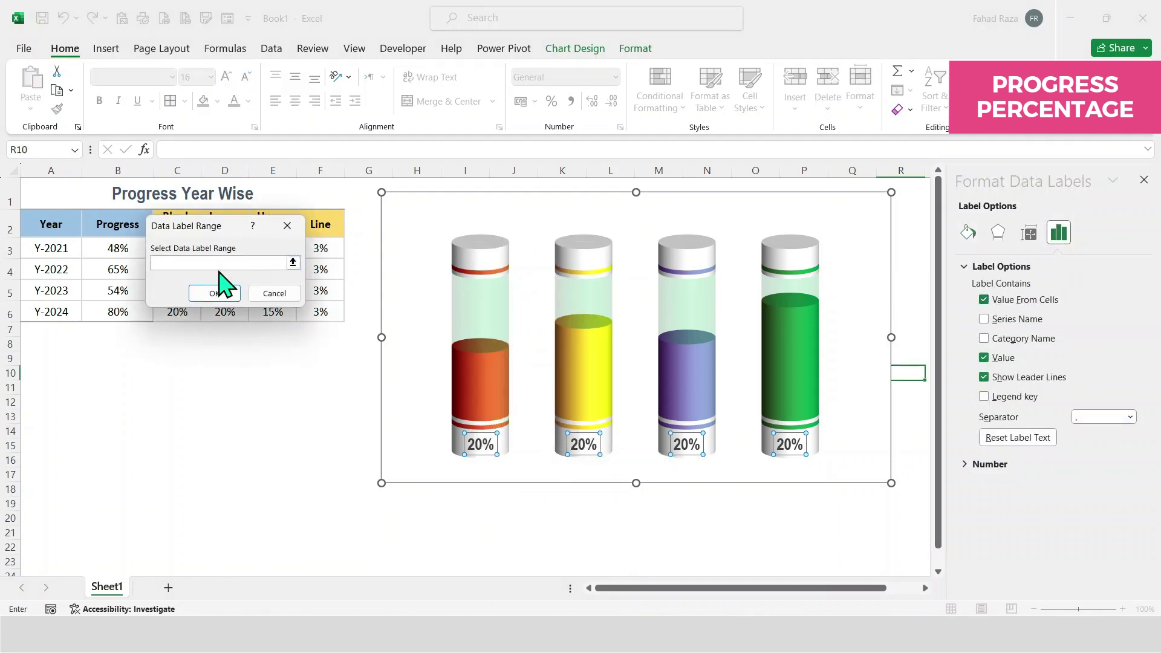
{"action": "left_click_drag", "start_coordinate": [179, 232], "coordinate": [254, 221]}
{"action": "left_click_drag", "start_coordinate": [106, 246], "coordinate": [115, 312]}
{"action": "left_click", "coordinate": [289, 283]}
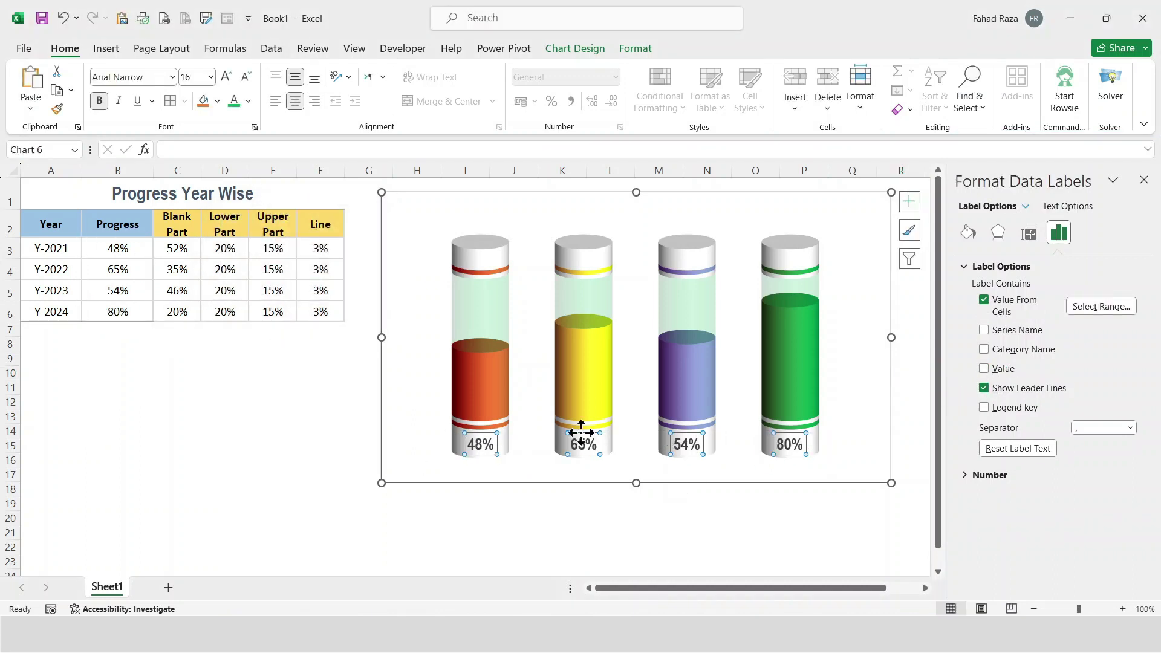
Add data labels to the white Upper Part series at the top of the cylinders.
{"action": "left_click", "coordinate": [507, 255]}
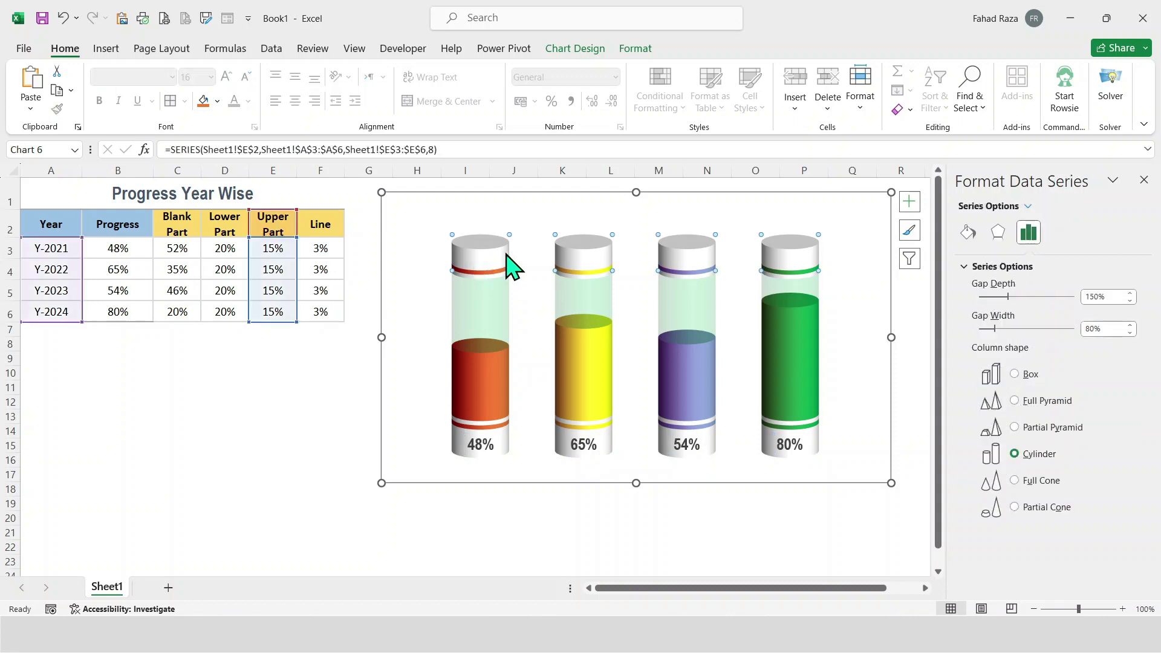
{"action": "right_click", "coordinate": [477, 266]}
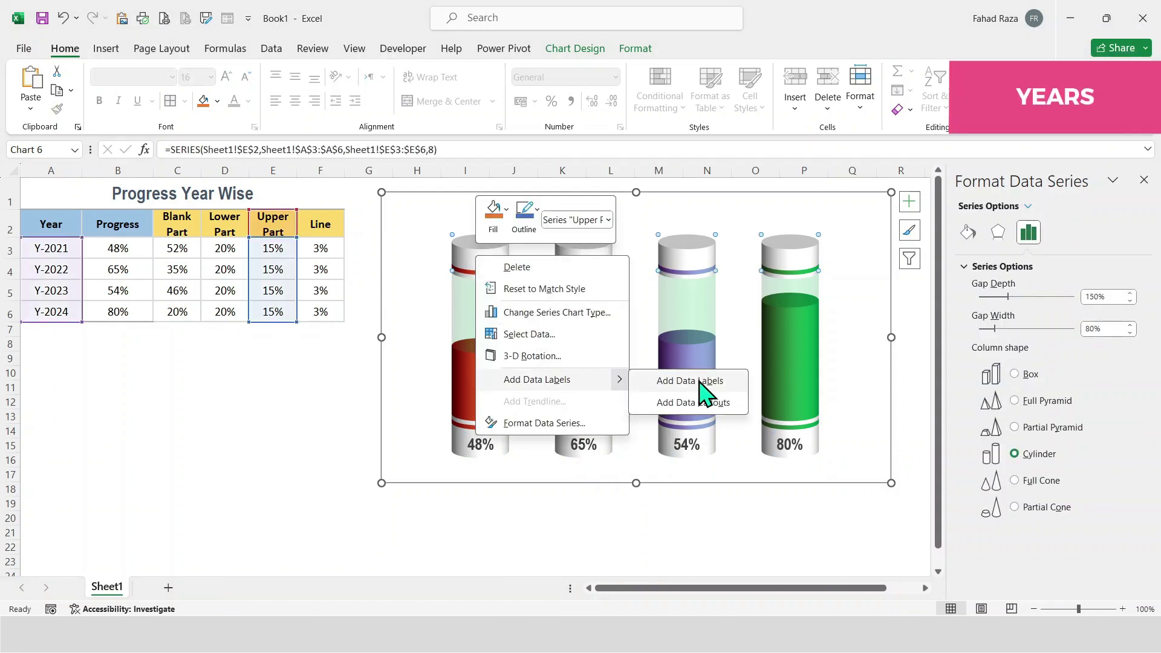
{"action": "left_click", "coordinate": [700, 382]}
Format the Upper Part data labels as bold 14 pt text.
{"action": "left_click", "coordinate": [592, 261]}
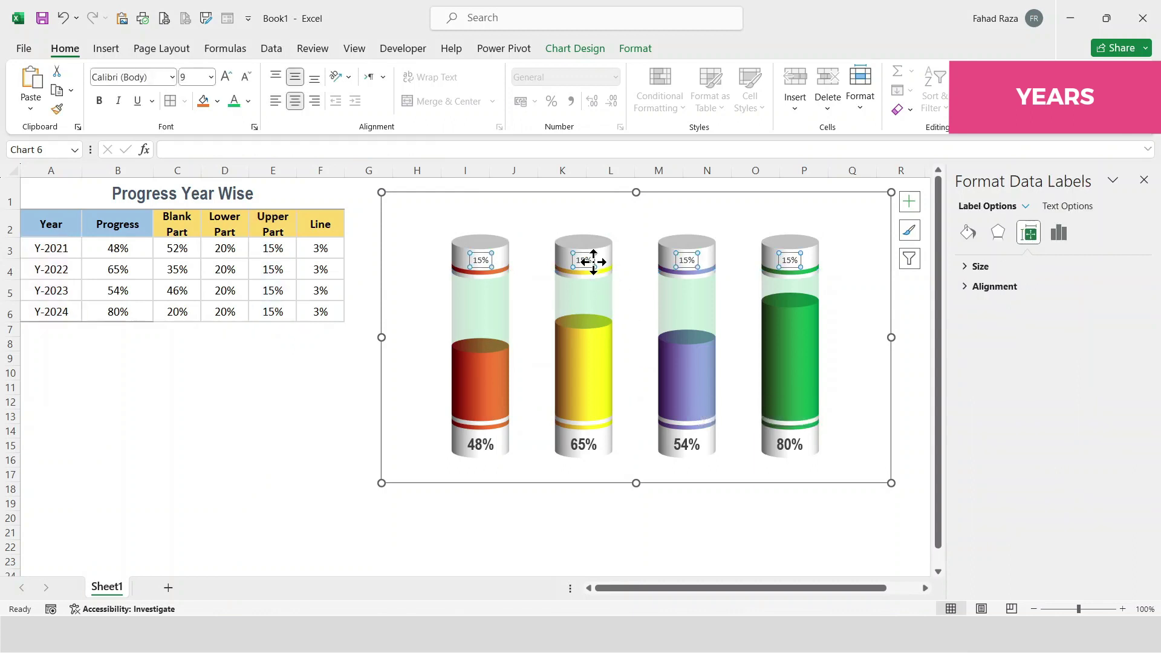
{"action": "right_click", "coordinate": [593, 260]}
{"action": "key", "text": "Escape"}
{"action": "left_click", "coordinate": [211, 78]}
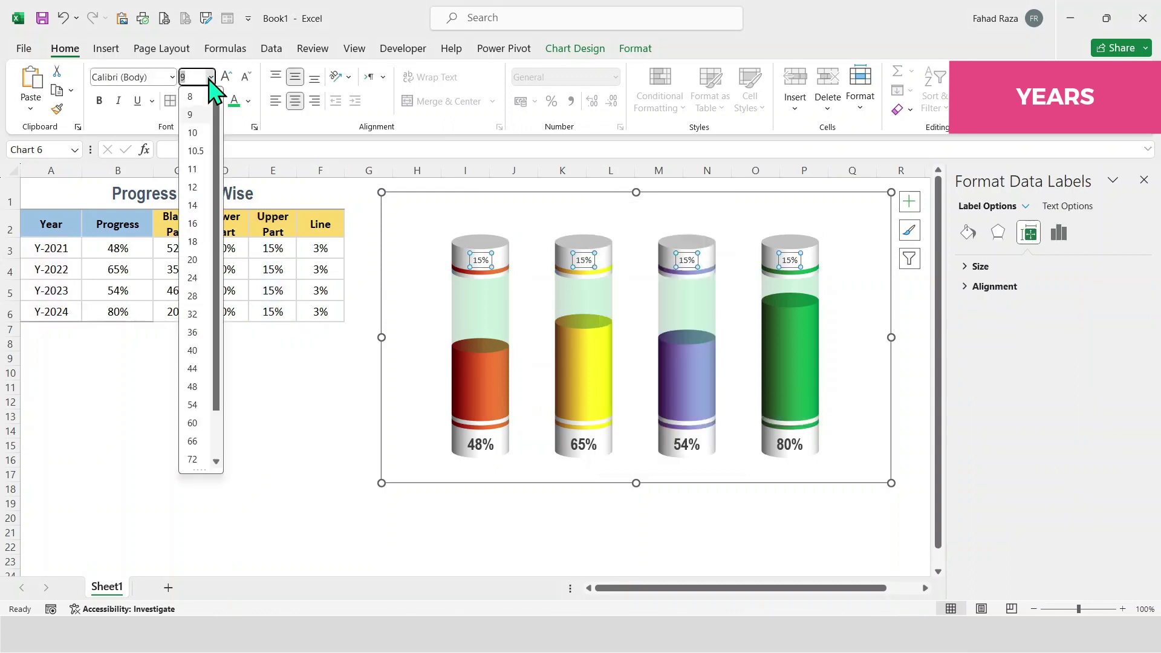
{"action": "key", "text": "Escape"}
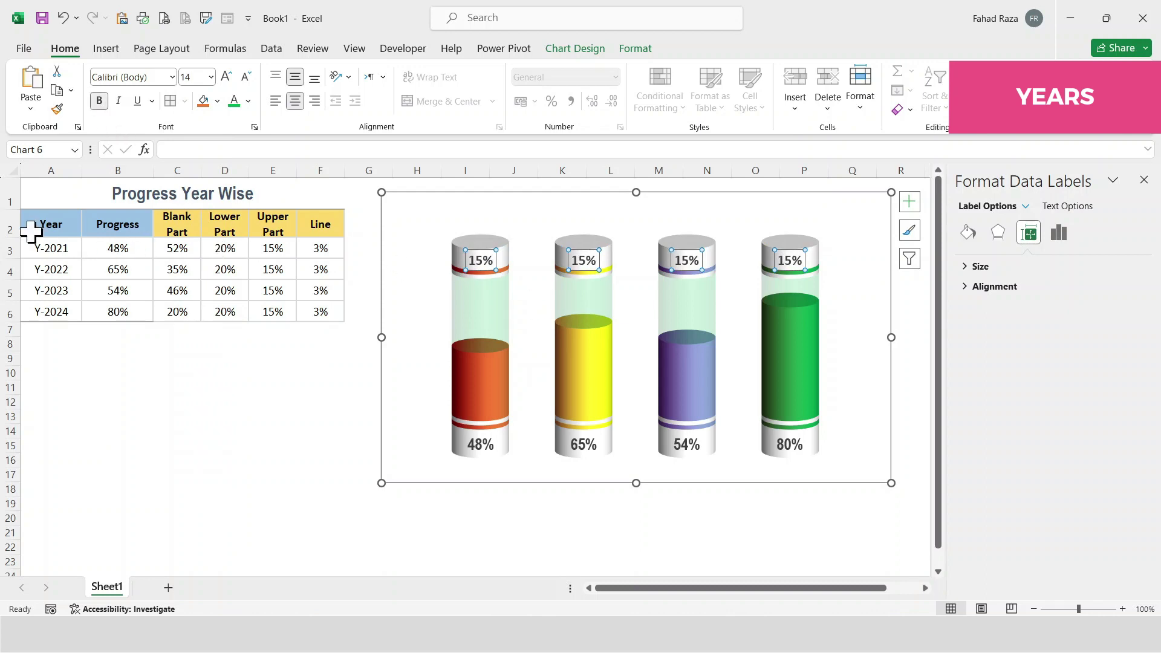
Make the Upper Part labels show the category name instead of the value.
{"action": "right_click", "coordinate": [581, 261]}
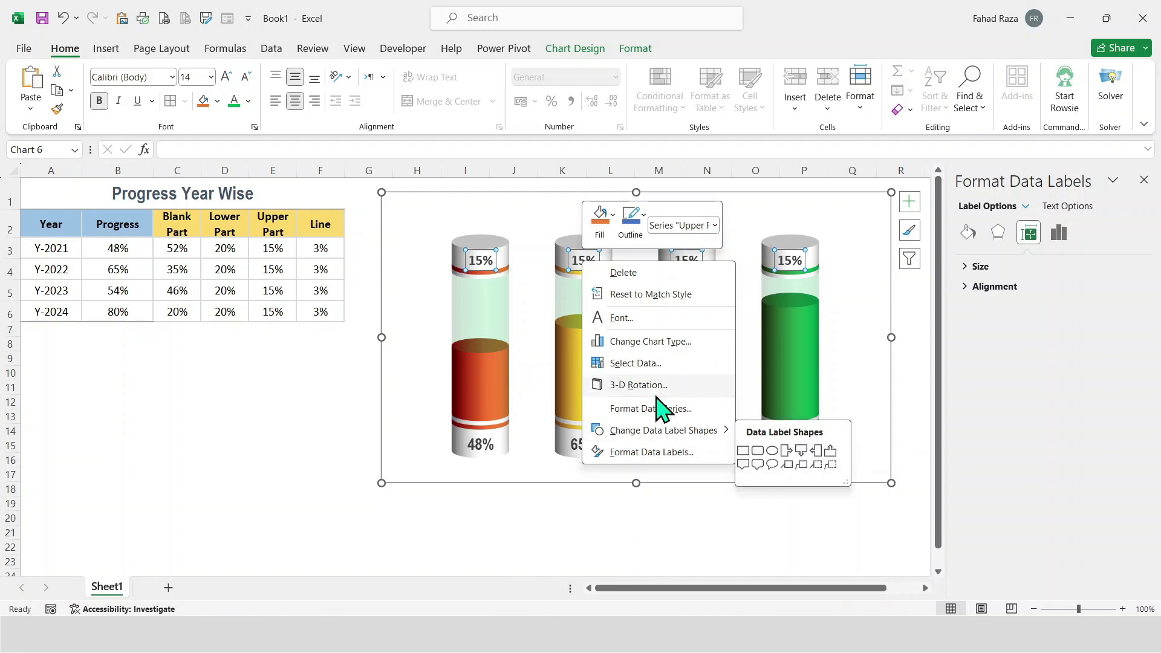
{"action": "left_click", "coordinate": [663, 453]}
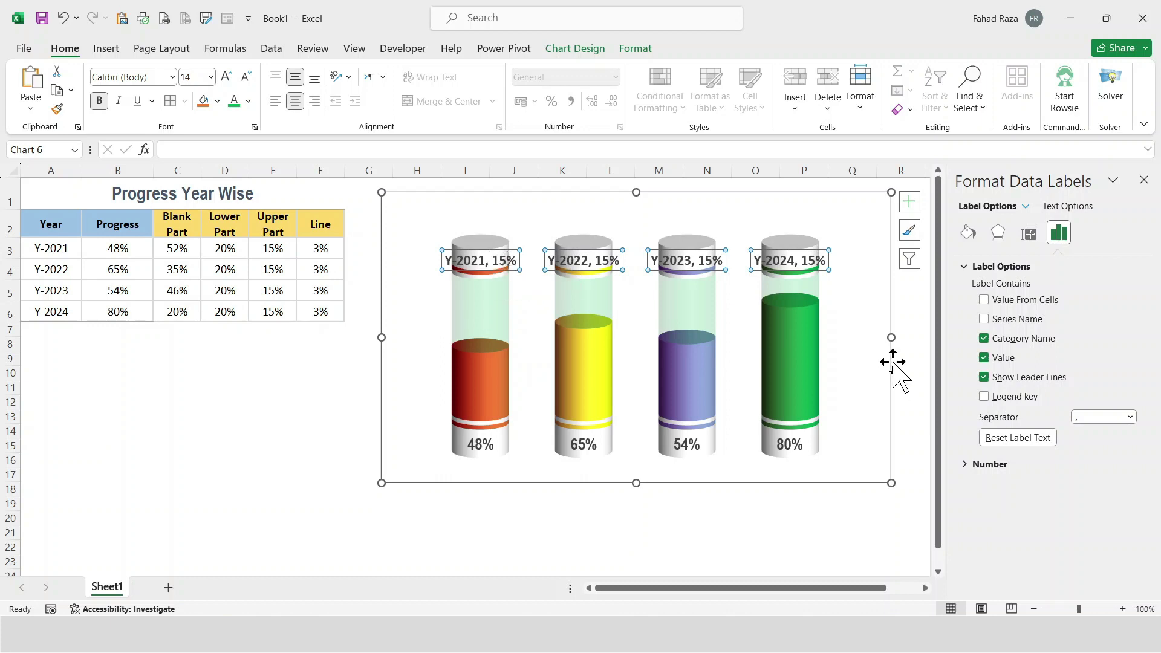
{"action": "left_click", "coordinate": [984, 358]}
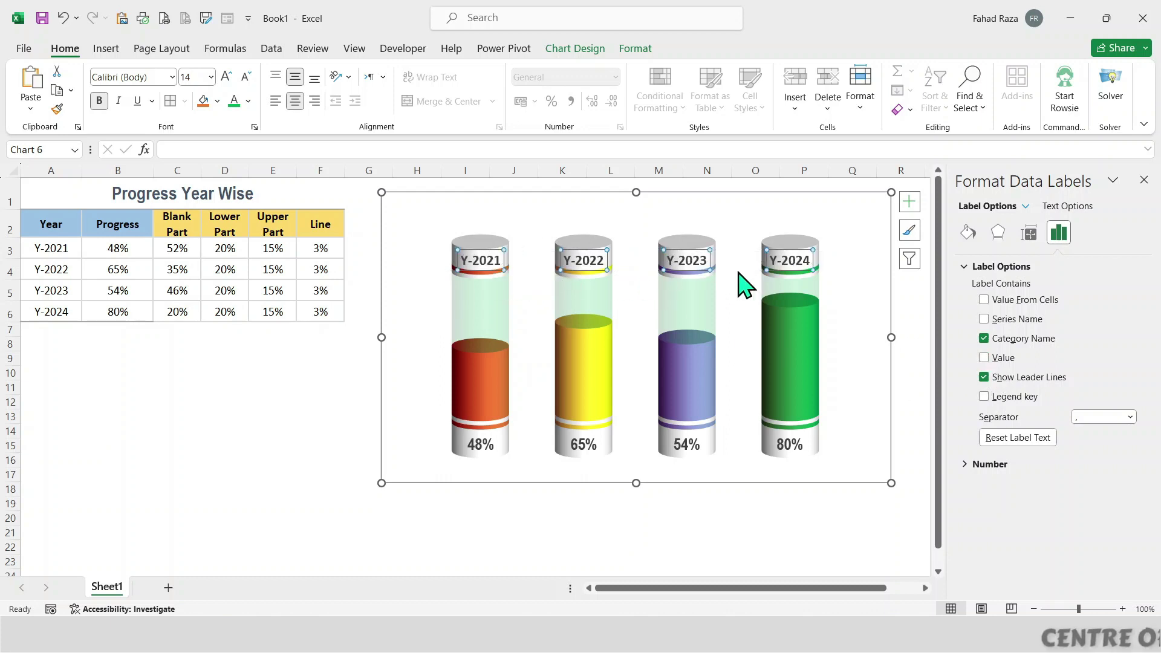
Change the font colour of the Y-2021 cylinder's percentage label and year label to orange.
{"action": "left_click", "coordinate": [482, 447]}
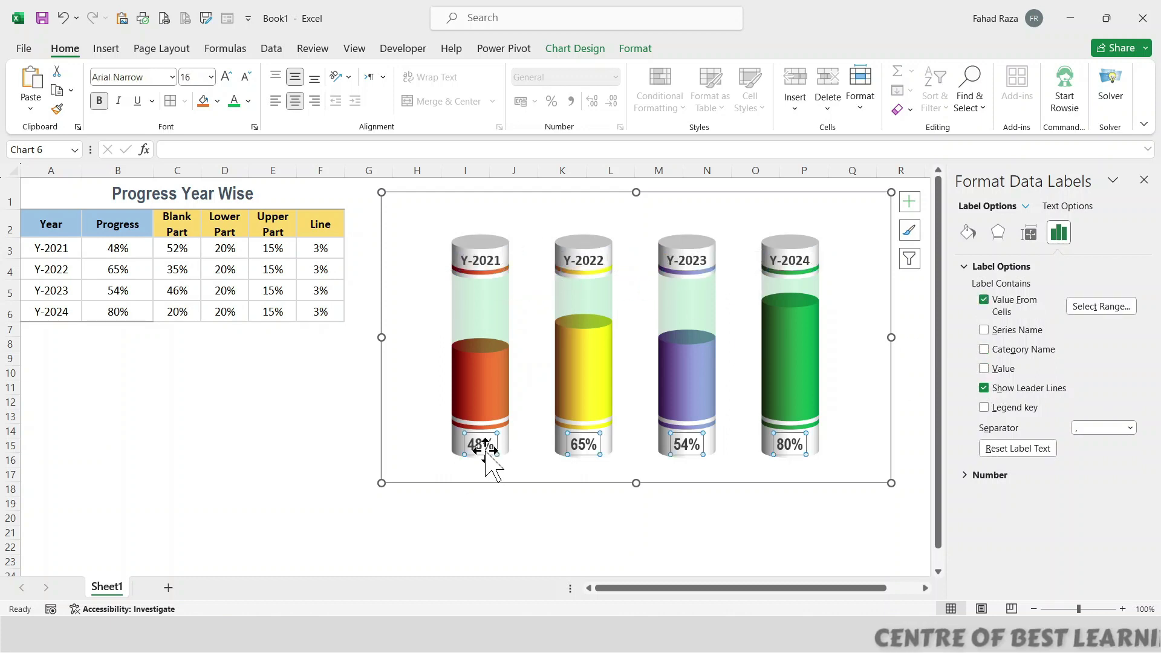
{"action": "left_click", "coordinate": [484, 446]}
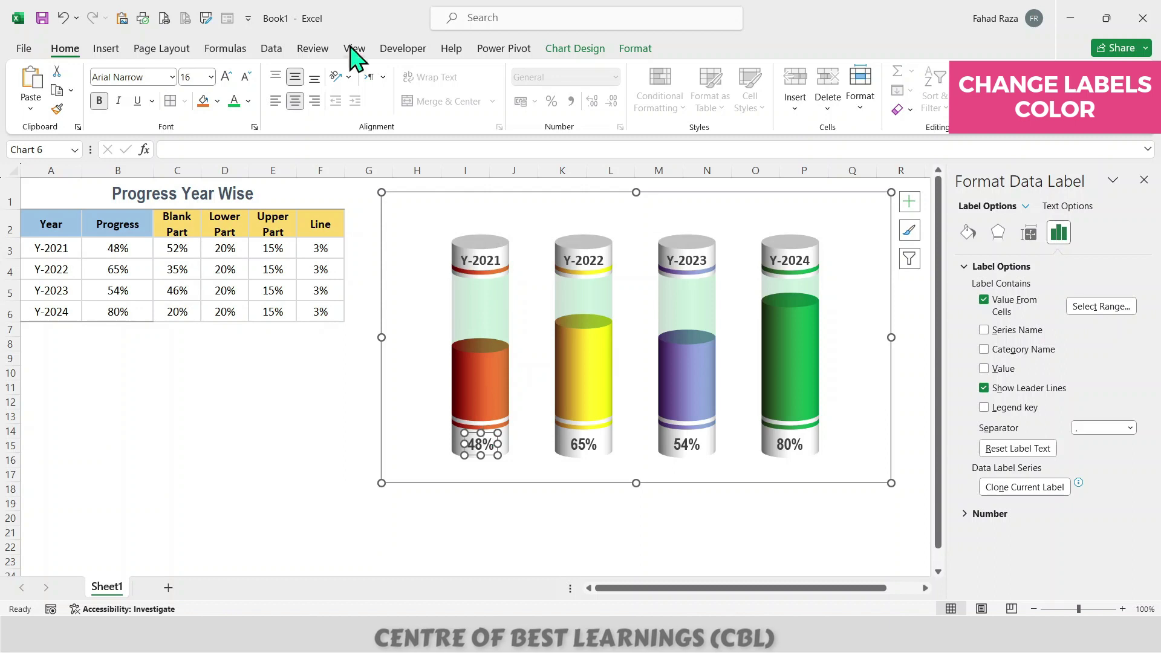
{"action": "left_click", "coordinate": [248, 102]}
{"action": "left_click", "coordinate": [298, 176]}
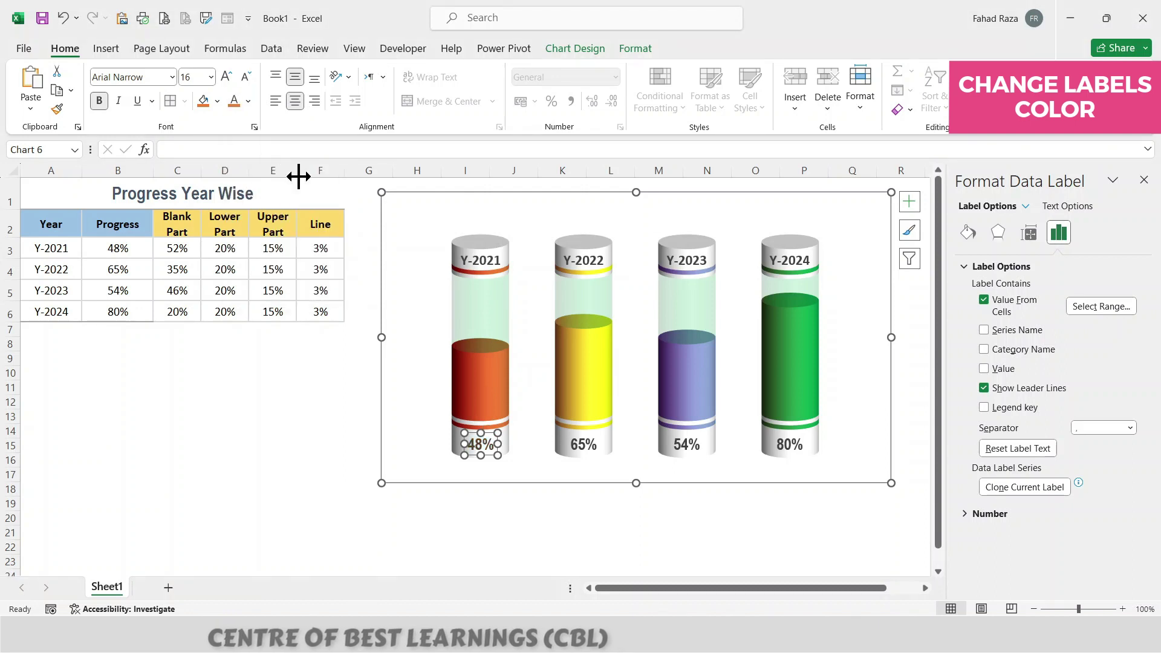
{"action": "left_click", "coordinate": [482, 260]}
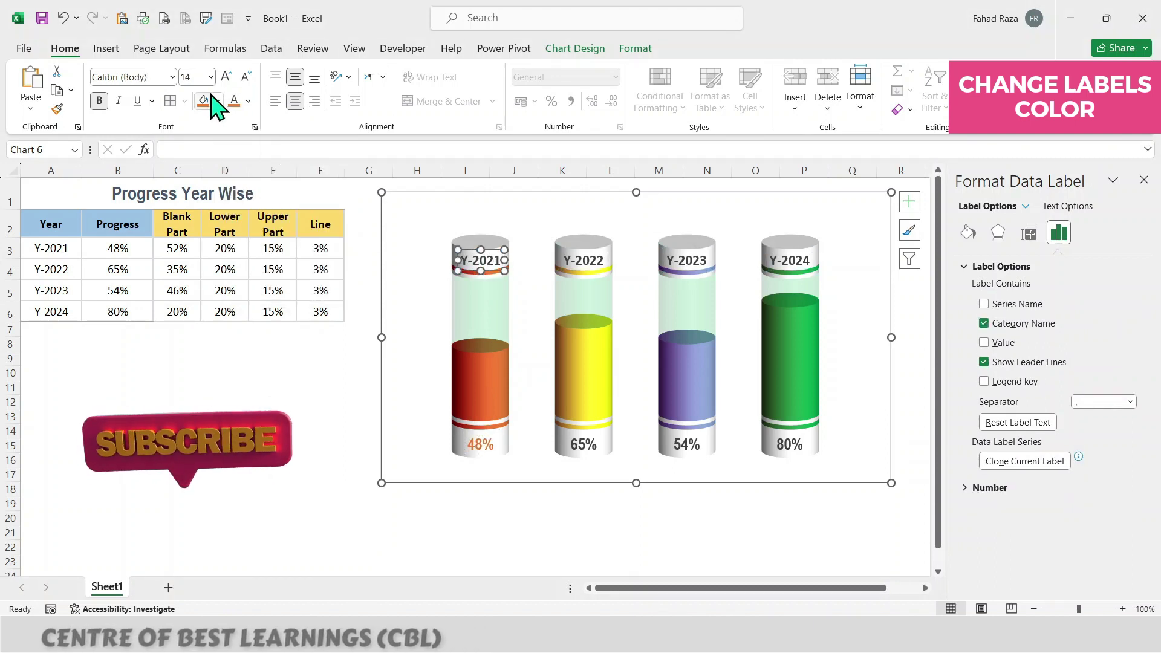
{"action": "left_click", "coordinate": [234, 102]}
Change the font colour of the Y-2022 cylinder's percentage label and year label to gold.
{"action": "left_click", "coordinate": [577, 443]}
{"action": "left_click", "coordinate": [578, 445]}
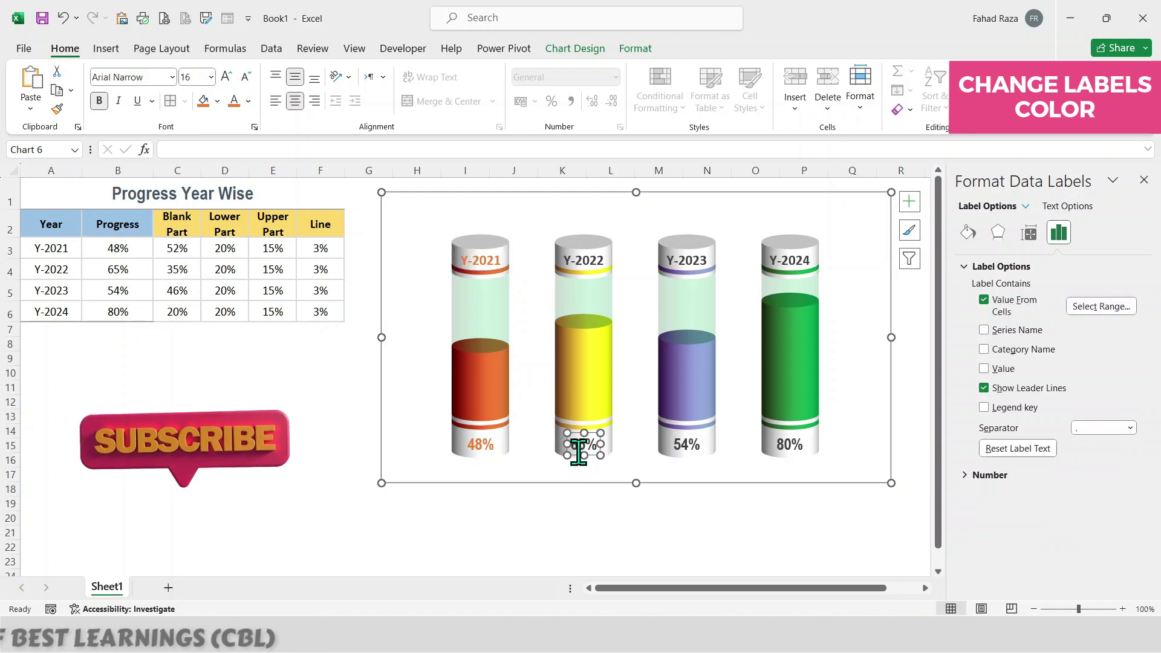
{"action": "left_click", "coordinate": [249, 102]}
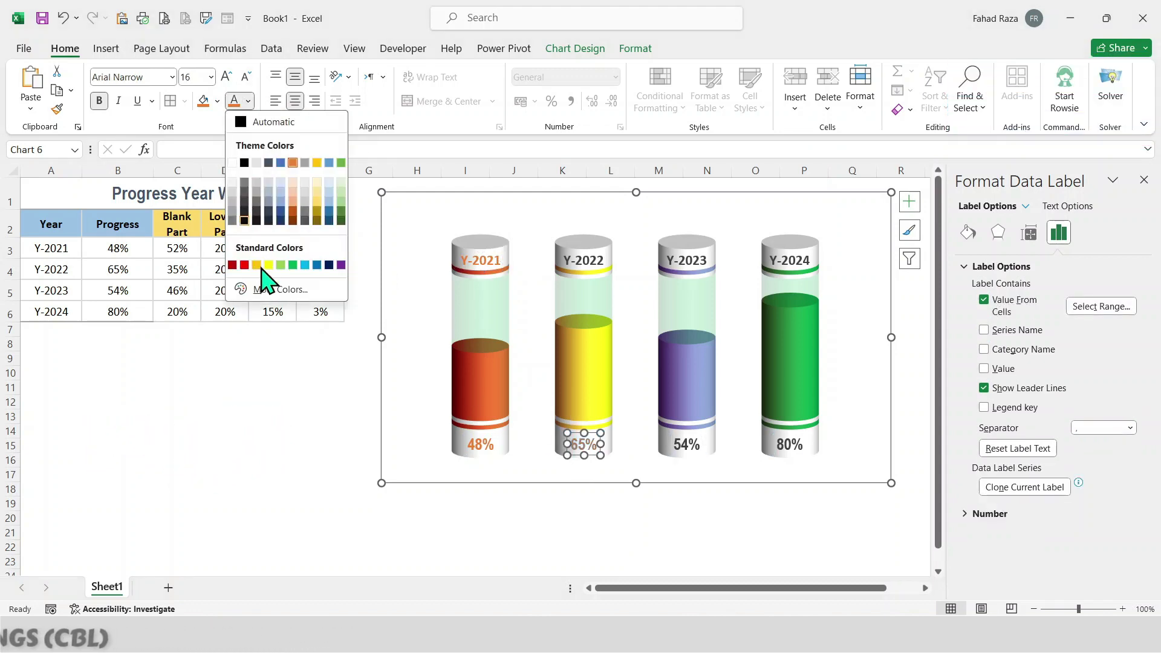
{"action": "left_click", "coordinate": [269, 264]}
{"action": "left_click", "coordinate": [587, 261]}
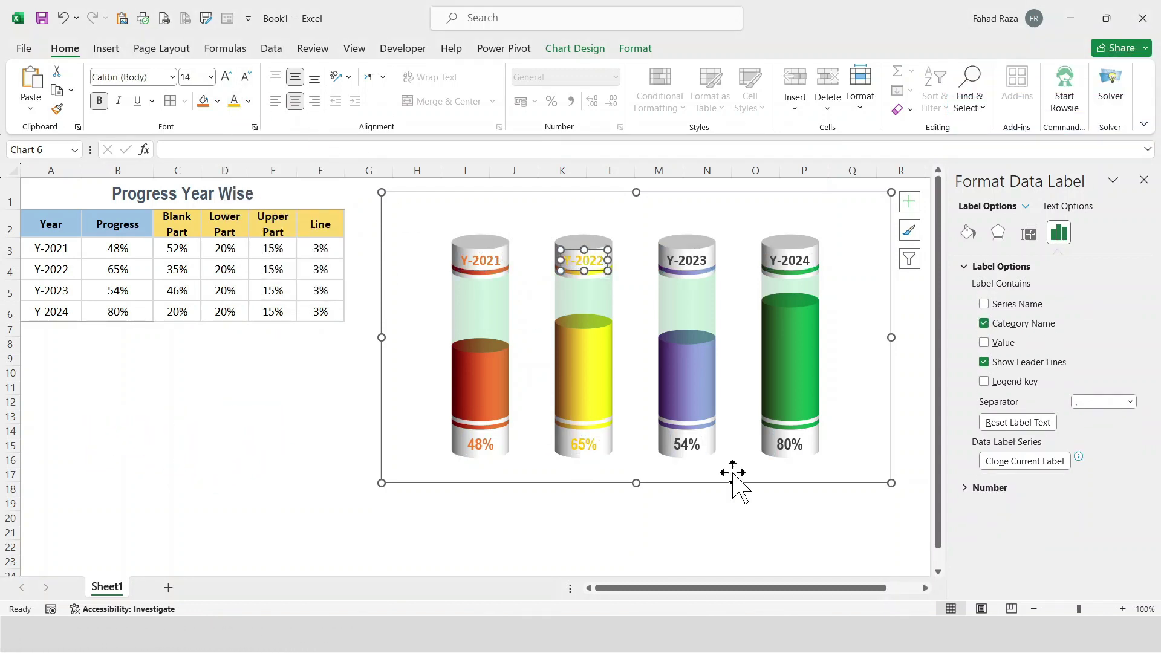
Change the font colour of the Y-2023 cylinder's percentage label and year label to purple.
{"action": "left_click", "coordinate": [685, 448]}
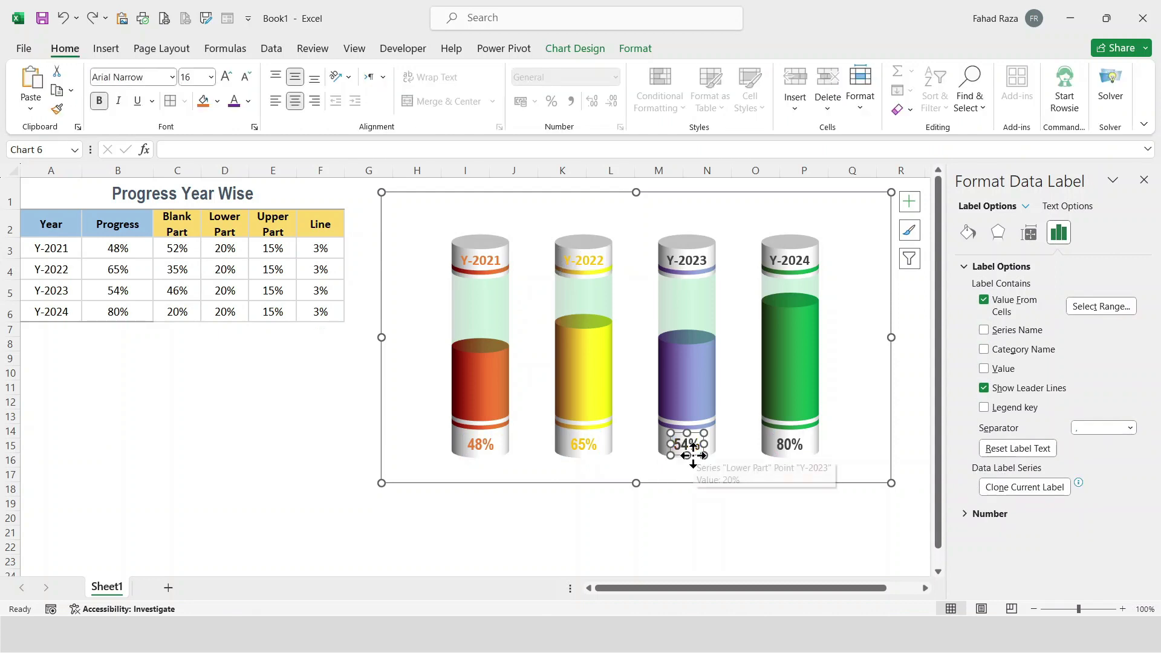
{"action": "left_click", "coordinate": [249, 102]}
{"action": "left_click", "coordinate": [339, 264]}
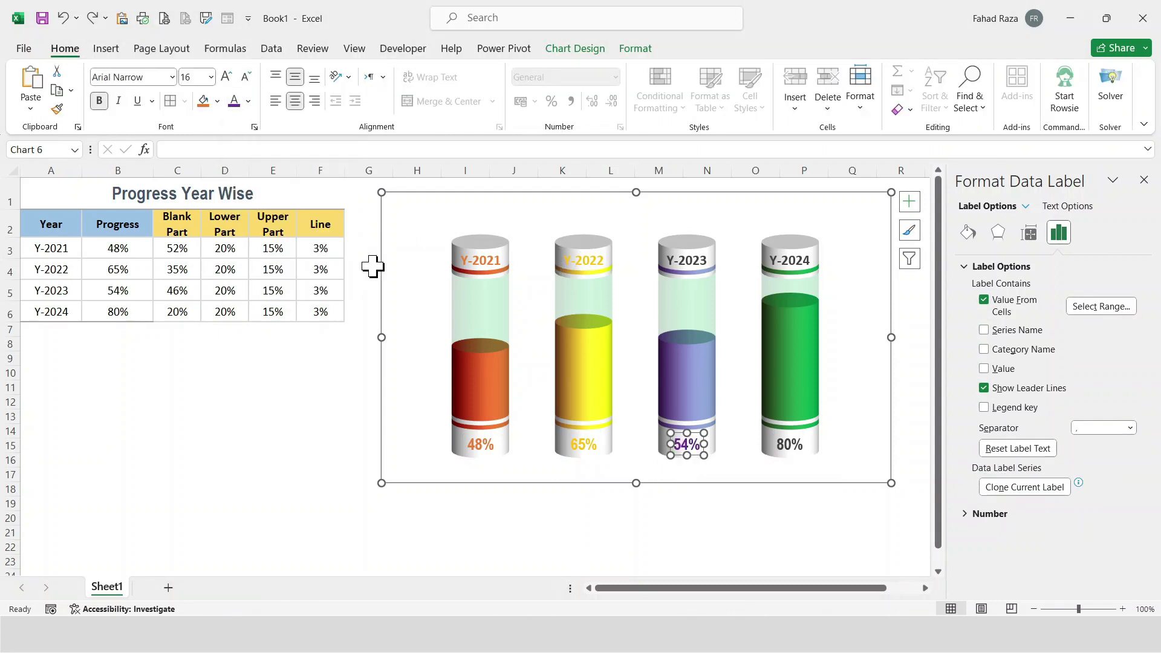
{"action": "left_click", "coordinate": [685, 261]}
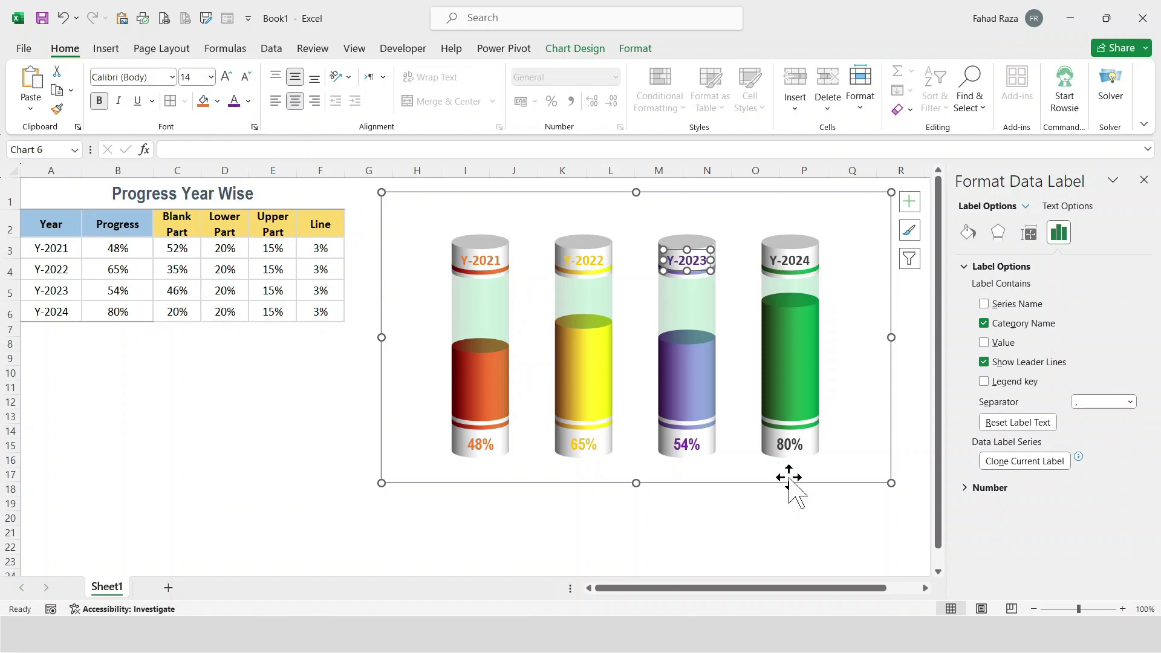
Change the font colour of the Y-2024 cylinder's percentage and year labels to green, and close the formatting pane.
{"action": "left_click", "coordinate": [790, 447]}
{"action": "left_click", "coordinate": [789, 446]}
{"action": "left_click", "coordinate": [248, 101]}
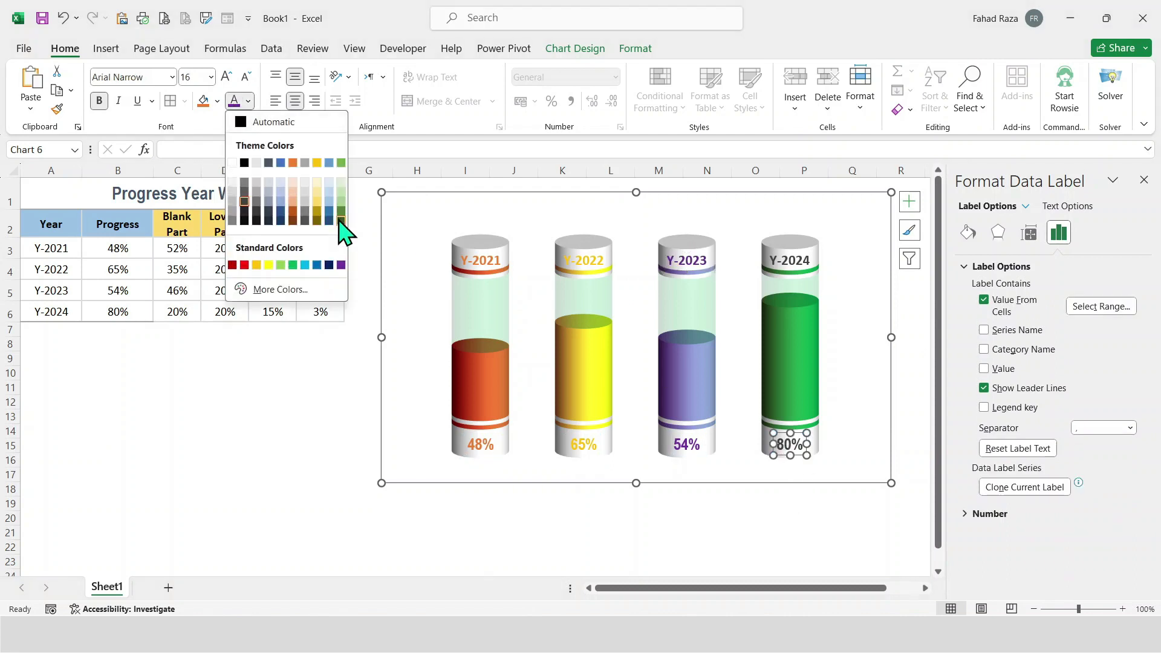
{"action": "left_click", "coordinate": [341, 221]}
{"action": "left_click", "coordinate": [781, 259]}
{"action": "left_click", "coordinate": [781, 258]}
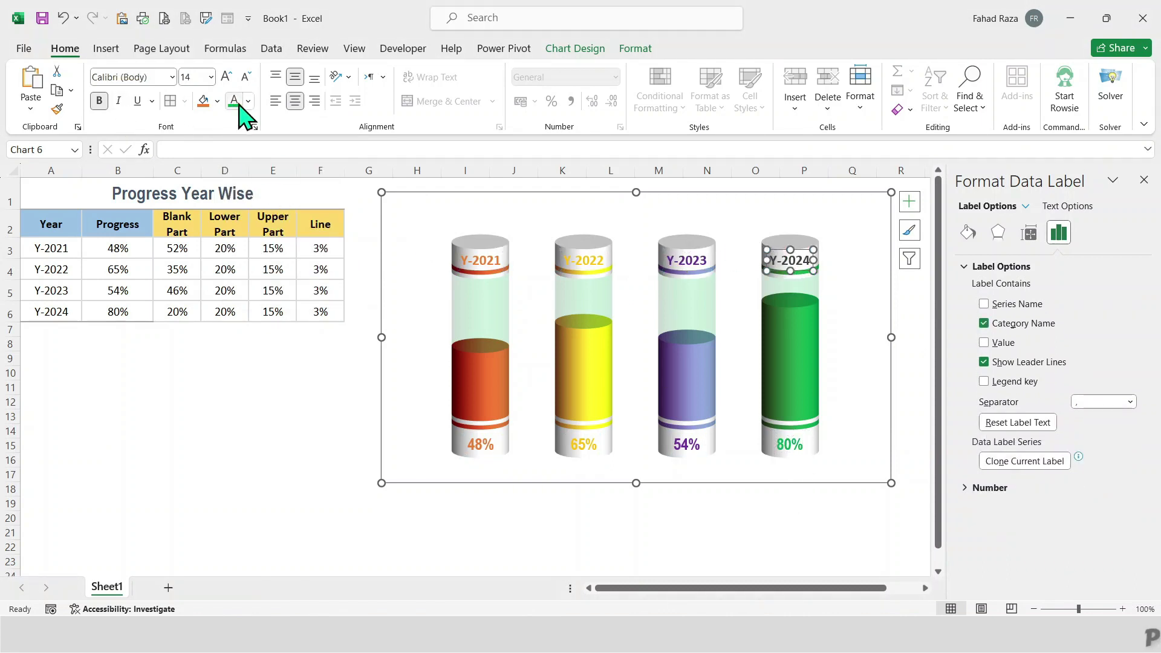
{"action": "left_click", "coordinate": [1143, 180]}
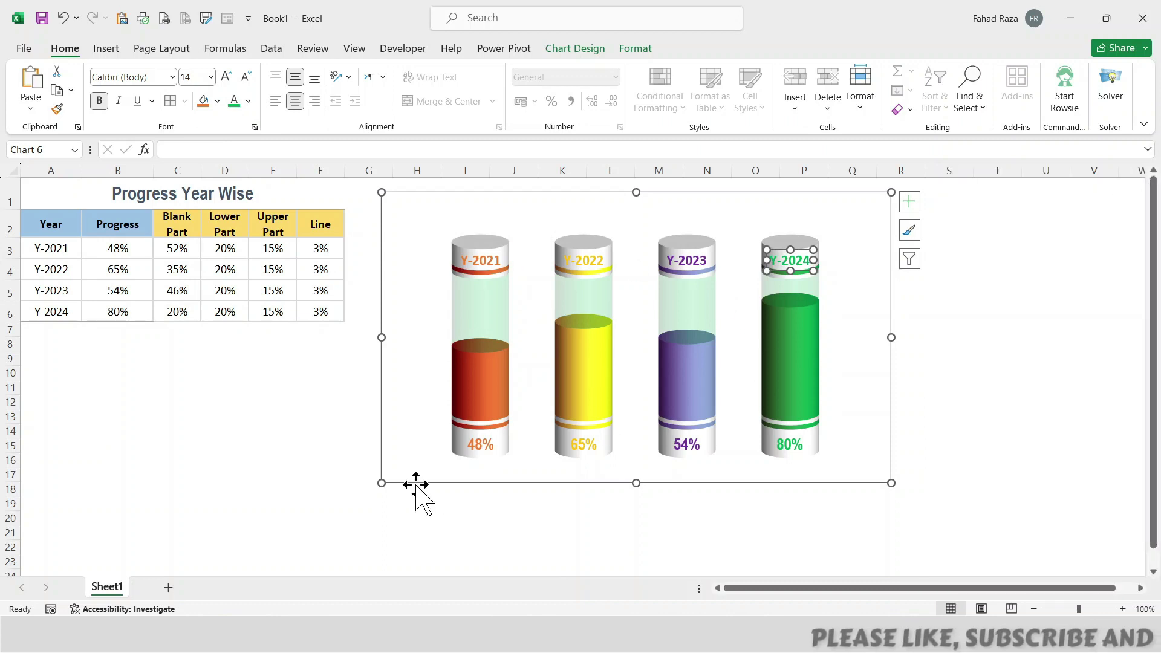
Shrink the cylinder chart to span about columns I to R, and paste a copy of it at cell A9.
{"action": "left_click", "coordinate": [388, 484]}
{"action": "left_click_drag", "start_coordinate": [384, 485], "coordinate": [475, 467]}
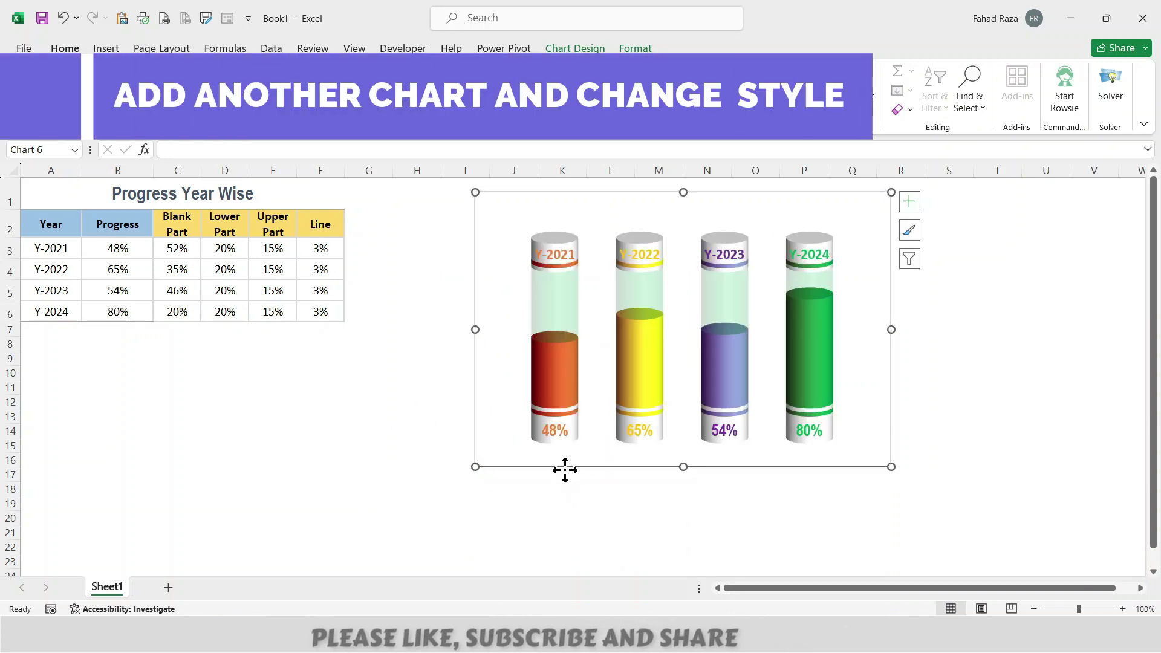
{"action": "right_click", "coordinate": [565, 470]}
{"action": "left_click", "coordinate": [608, 189]}
{"action": "right_click", "coordinate": [47, 357]}
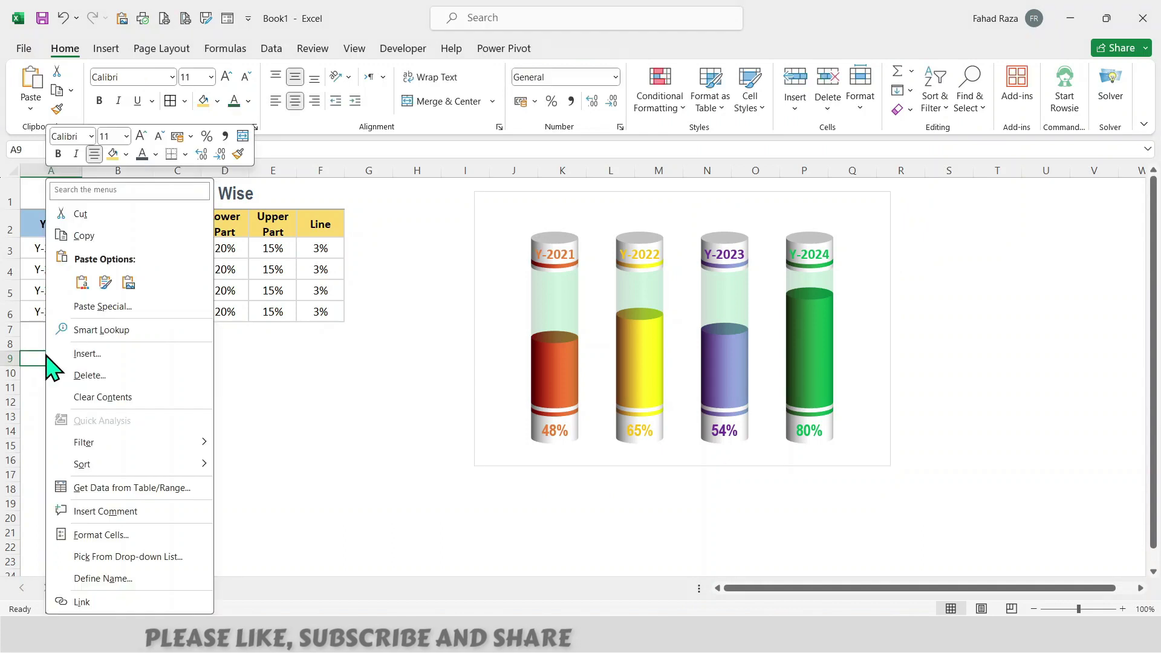
{"action": "left_click", "coordinate": [105, 282]}
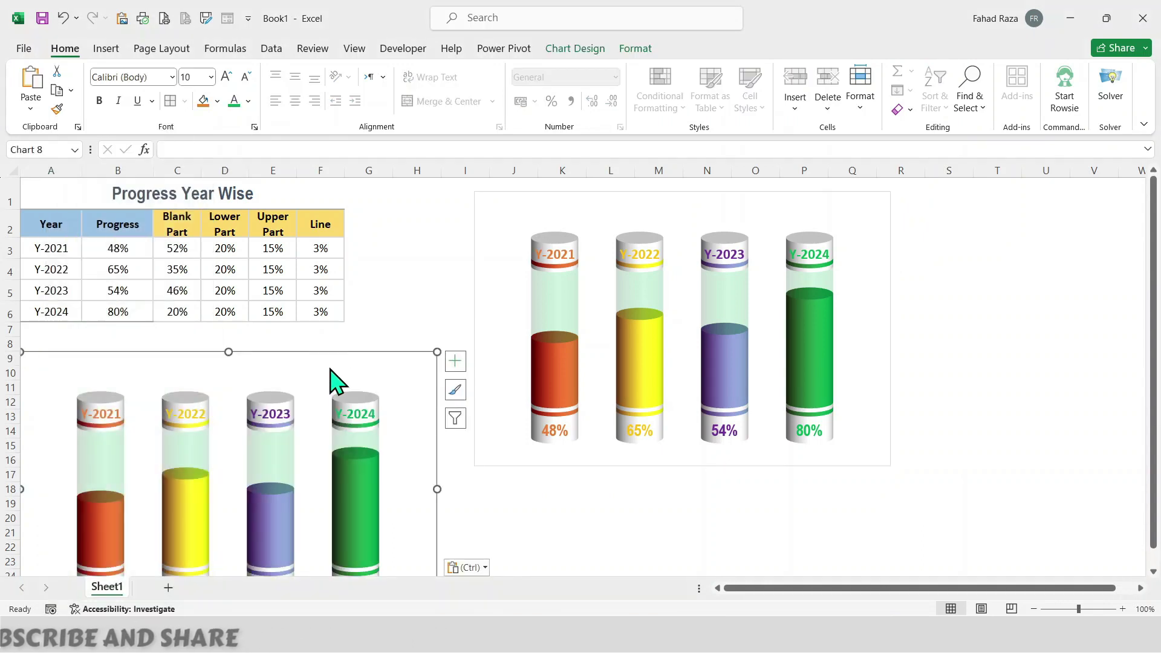
Move the copied chart just below the table and resize it to span about columns A to I, rows 7 to 23.
{"action": "left_click_drag", "start_coordinate": [330, 351], "coordinate": [330, 323]}
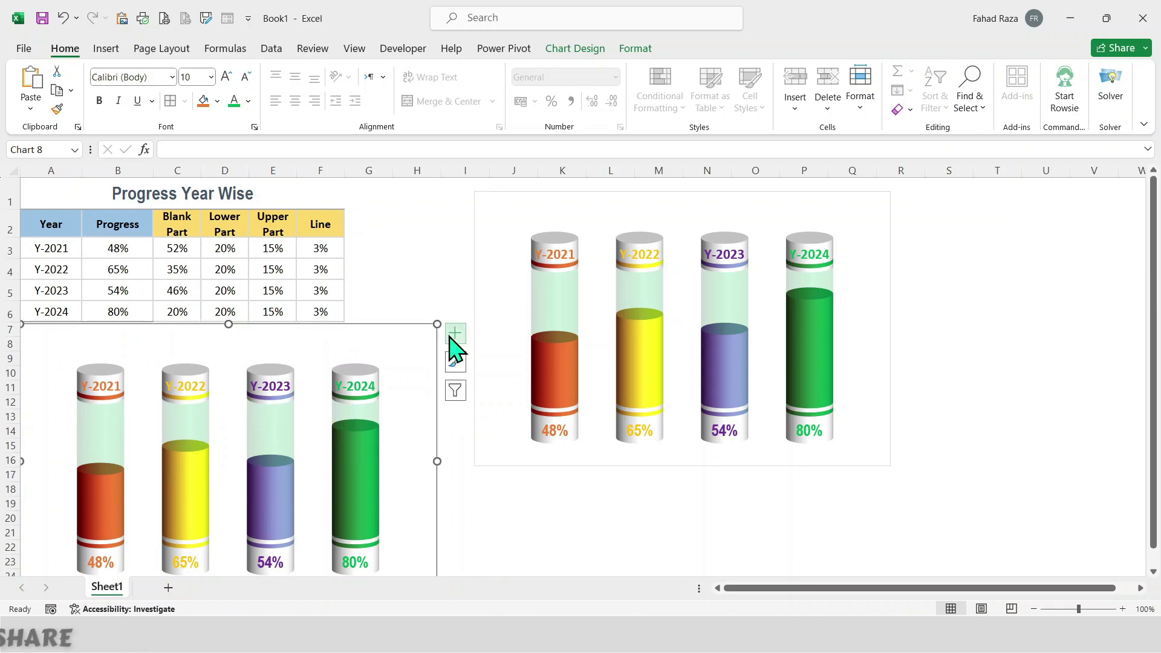
{"action": "left_click_drag", "start_coordinate": [438, 325], "coordinate": [339, 330]}
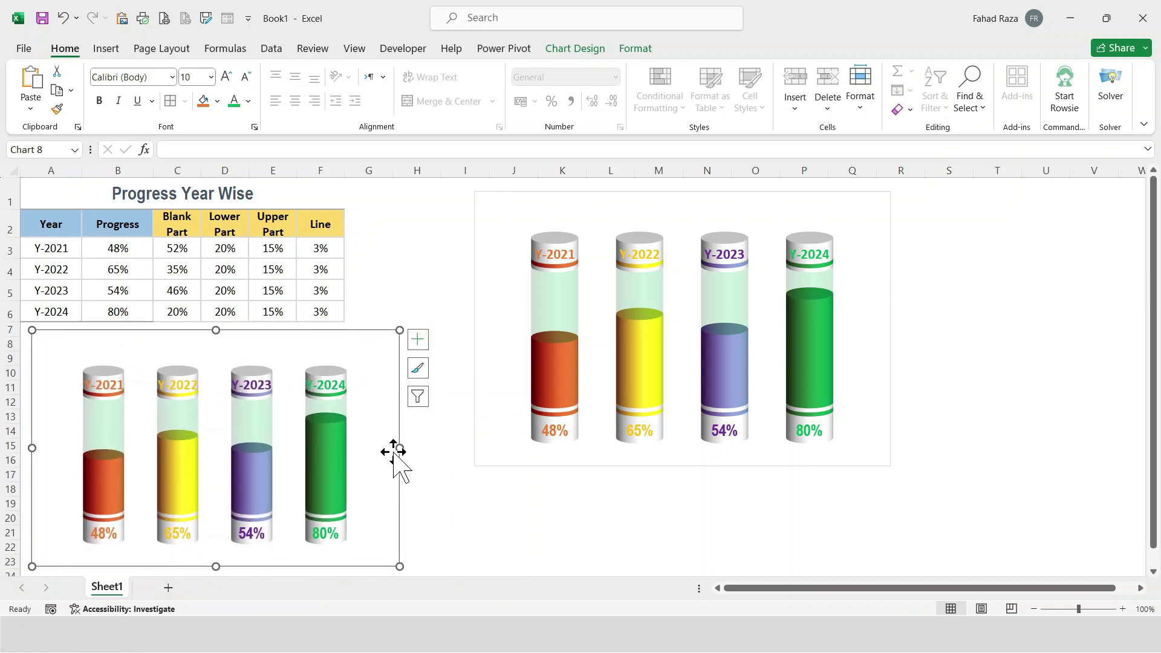
{"action": "left_click_drag", "start_coordinate": [403, 446], "coordinate": [457, 447]}
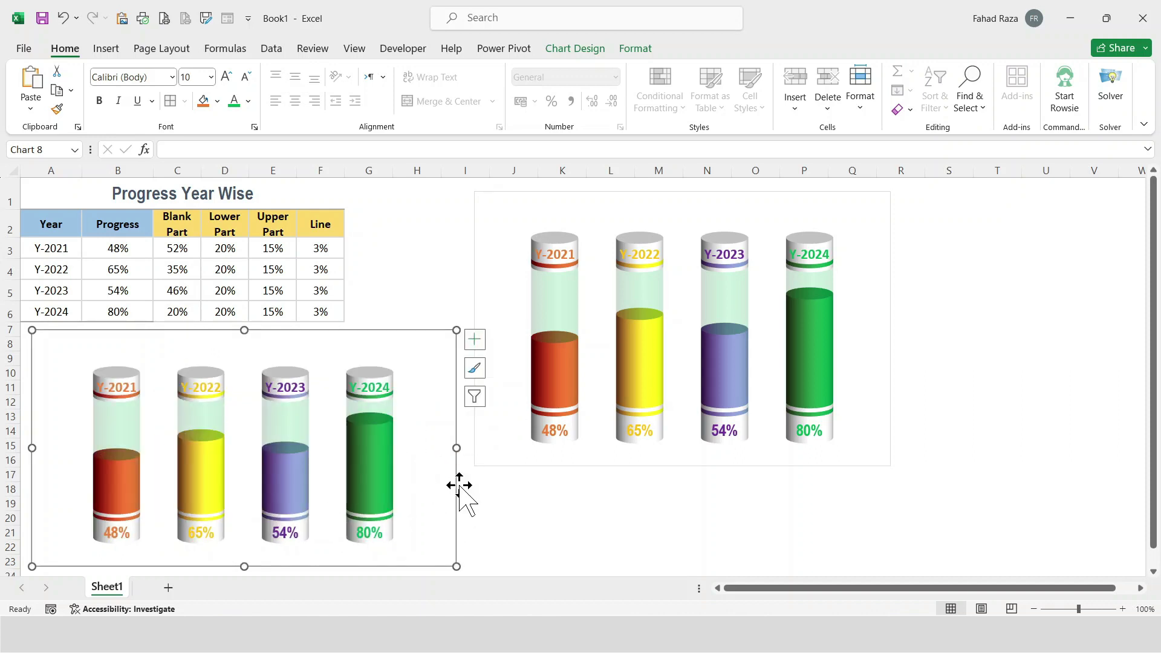
Change the column shape of the series in the copied chart to Box.
{"action": "right_click", "coordinate": [367, 459]}
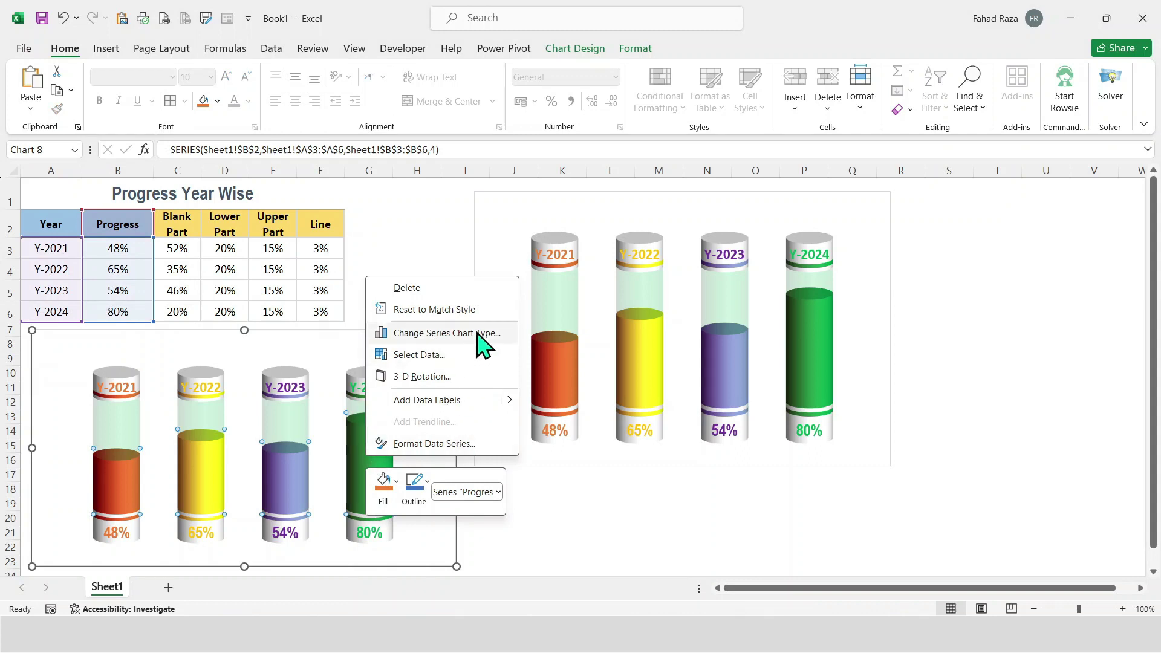
{"action": "left_click", "coordinate": [435, 445]}
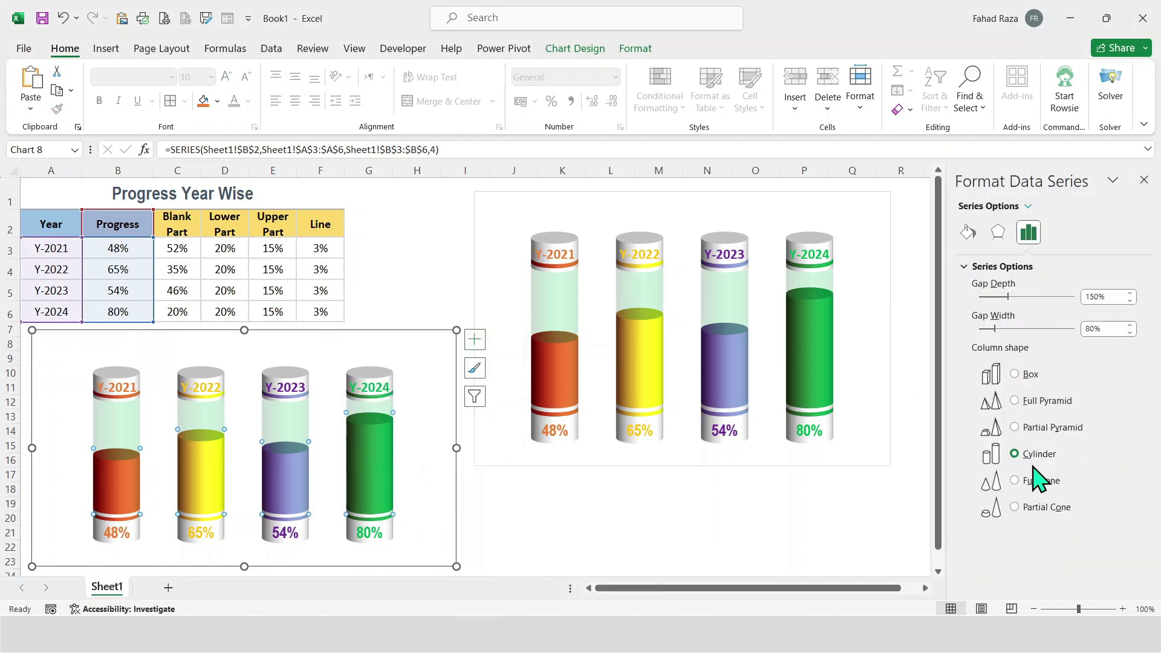
{"action": "left_click", "coordinate": [1015, 374]}
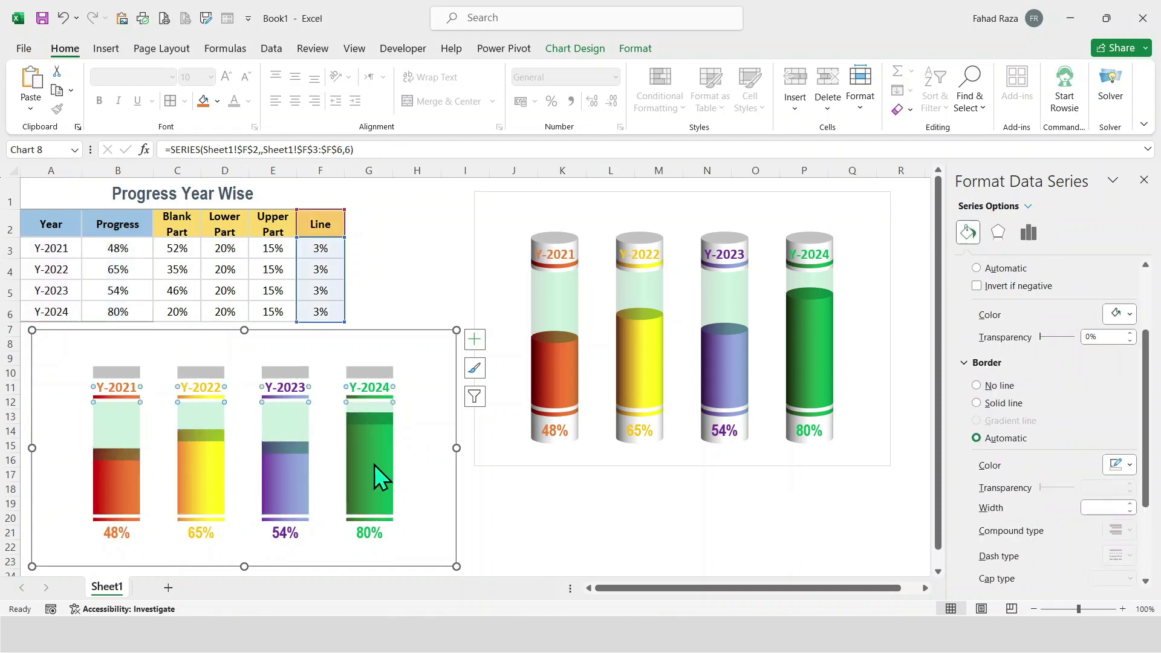
Set the copied chart's 3-D X rotation to 10° and deselect the chart.
{"action": "right_click", "coordinate": [375, 465]}
{"action": "left_click", "coordinate": [458, 386]}
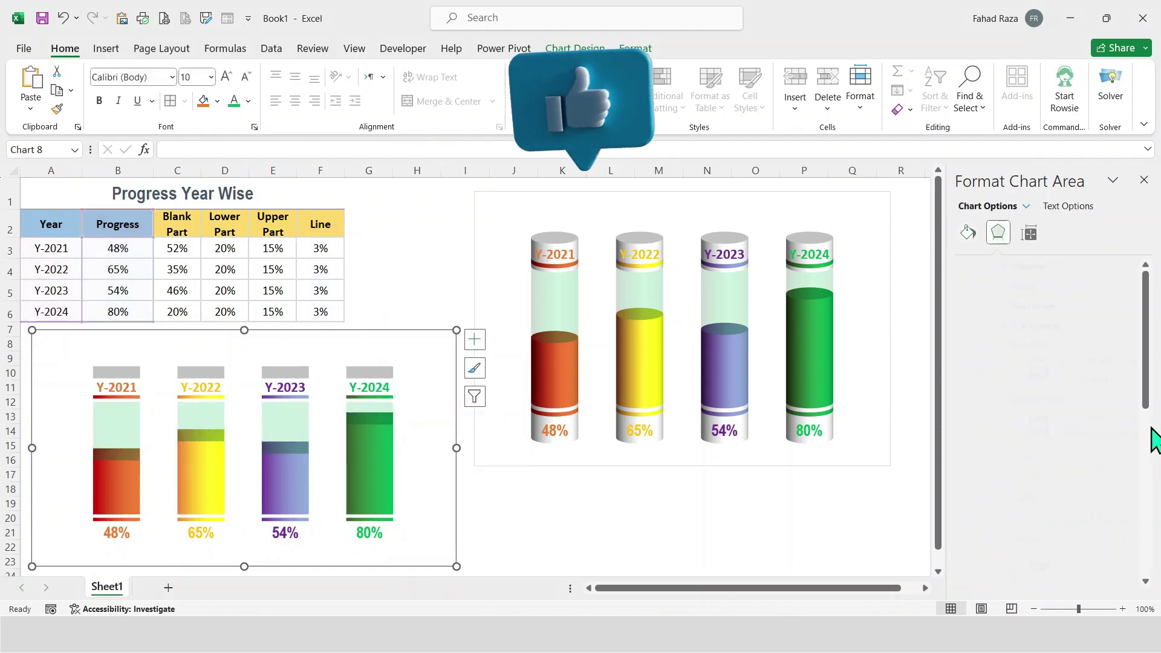
{"action": "scroll", "coordinate": [1058, 460], "scroll_direction": "down", "scroll_amount": 10}
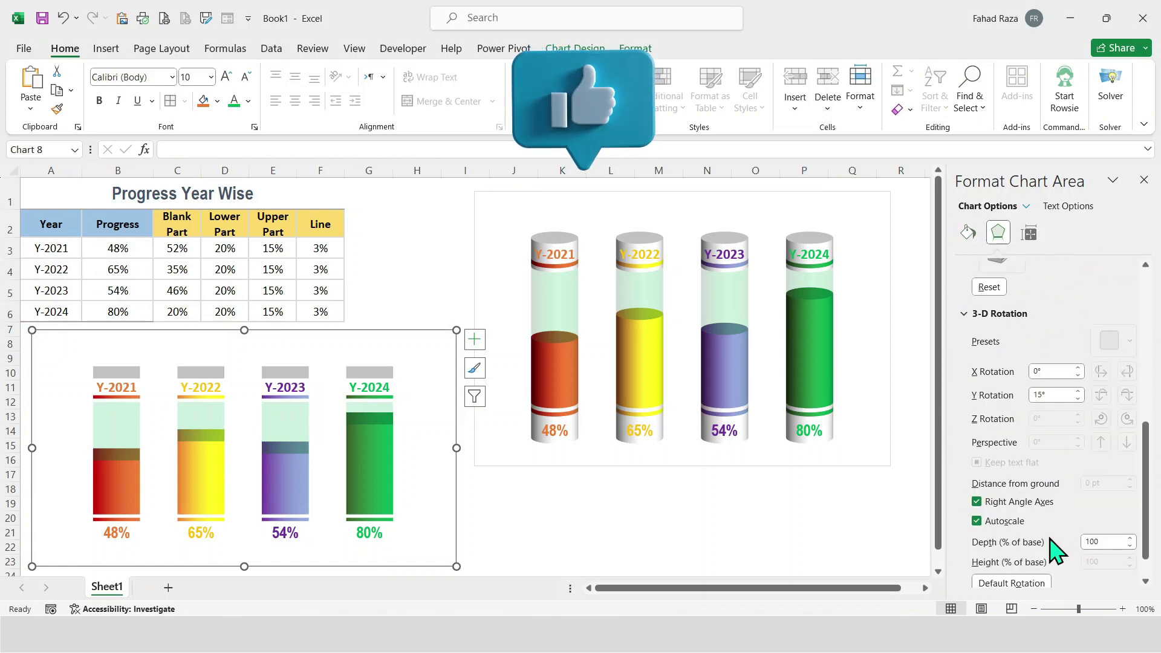
{"action": "left_click", "coordinate": [1078, 368]}
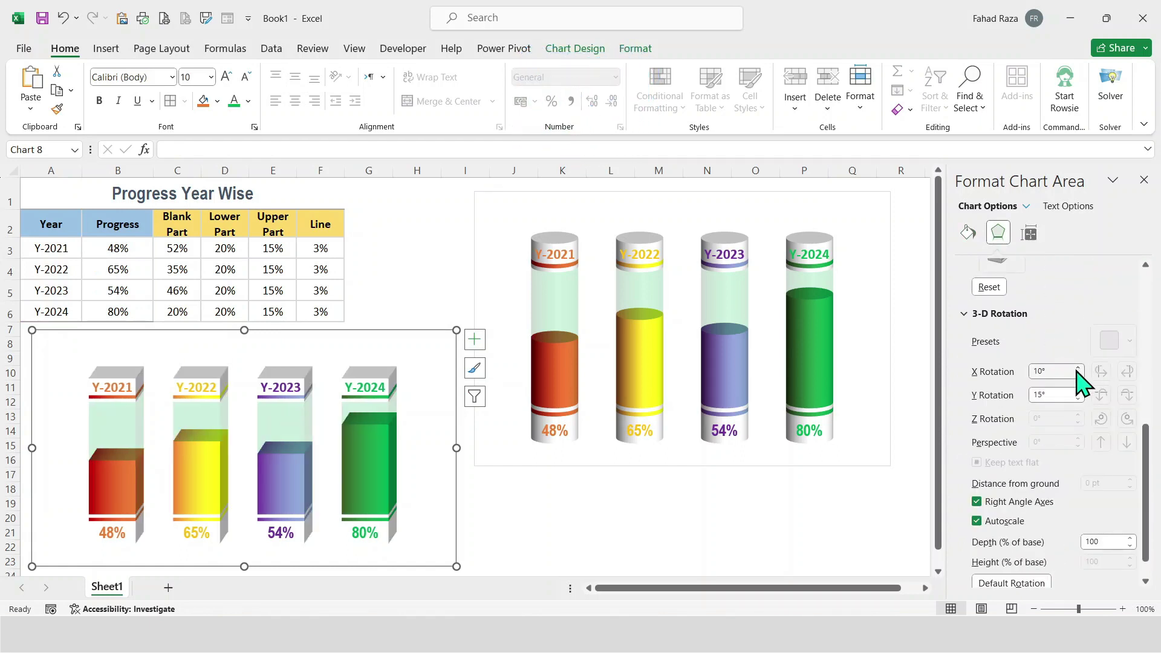
{"action": "left_click", "coordinate": [448, 293]}
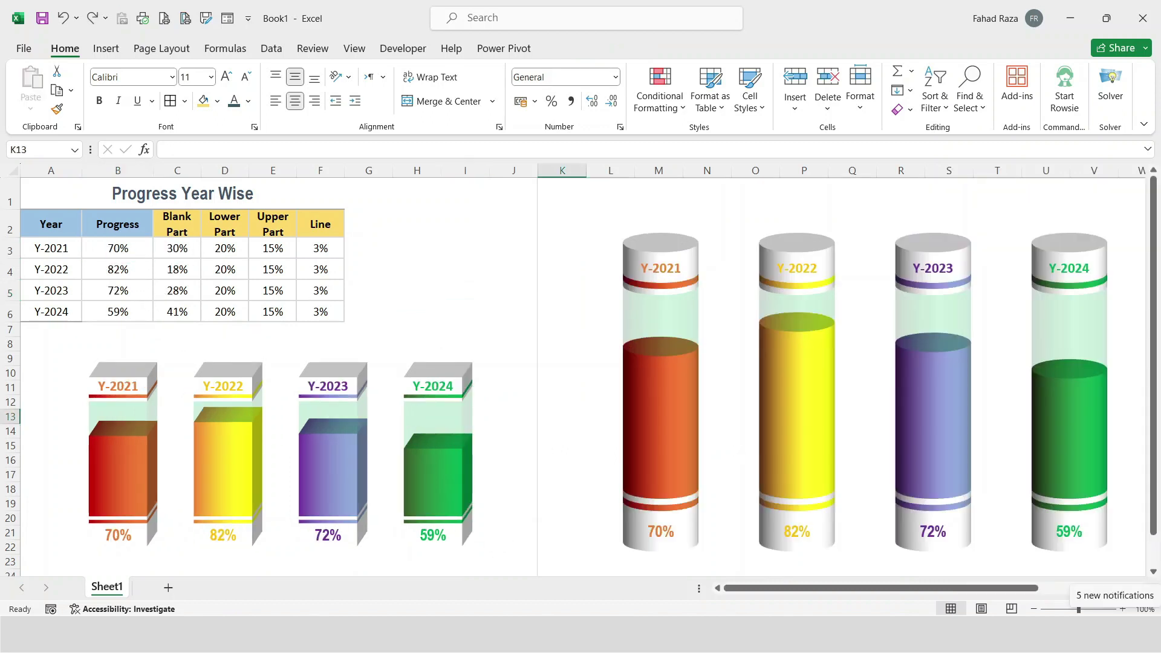
Re-enter the empty cells down column K from K13 to recalculate the progress values and test both charts.
{"action": "key", "text": "F2"}
{"action": "key", "text": "Return"}
{"action": "key", "text": "Return"}
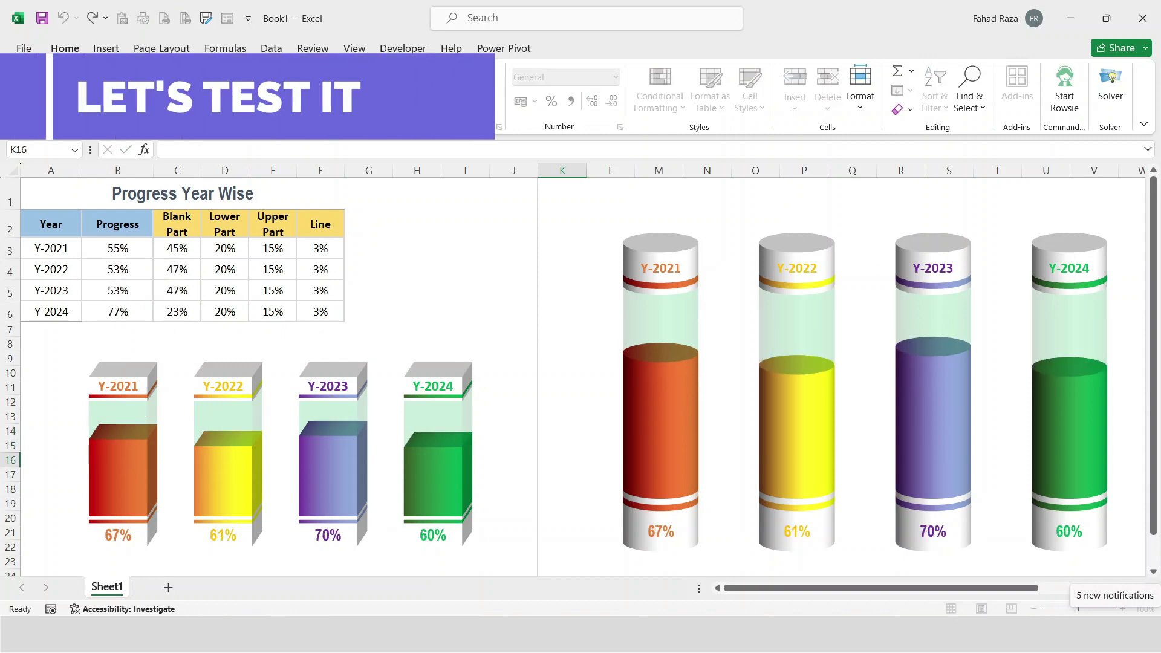
{"action": "key", "text": "Return"}
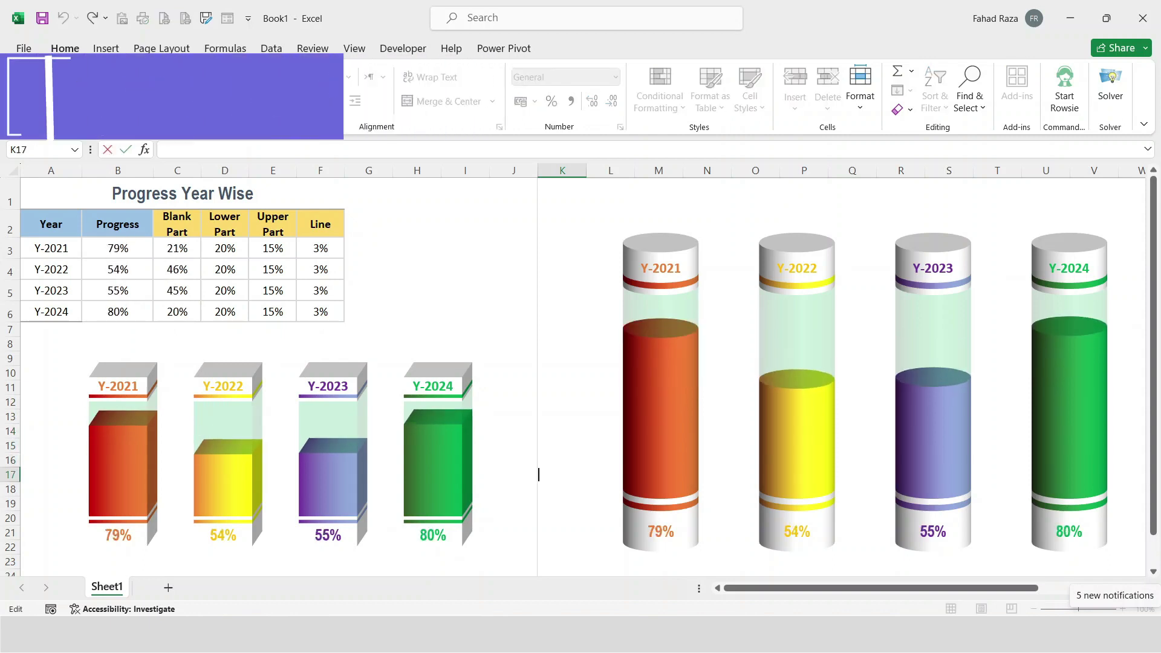
{"action": "key", "text": "Return"}
{"action": "key", "text": "Return"}
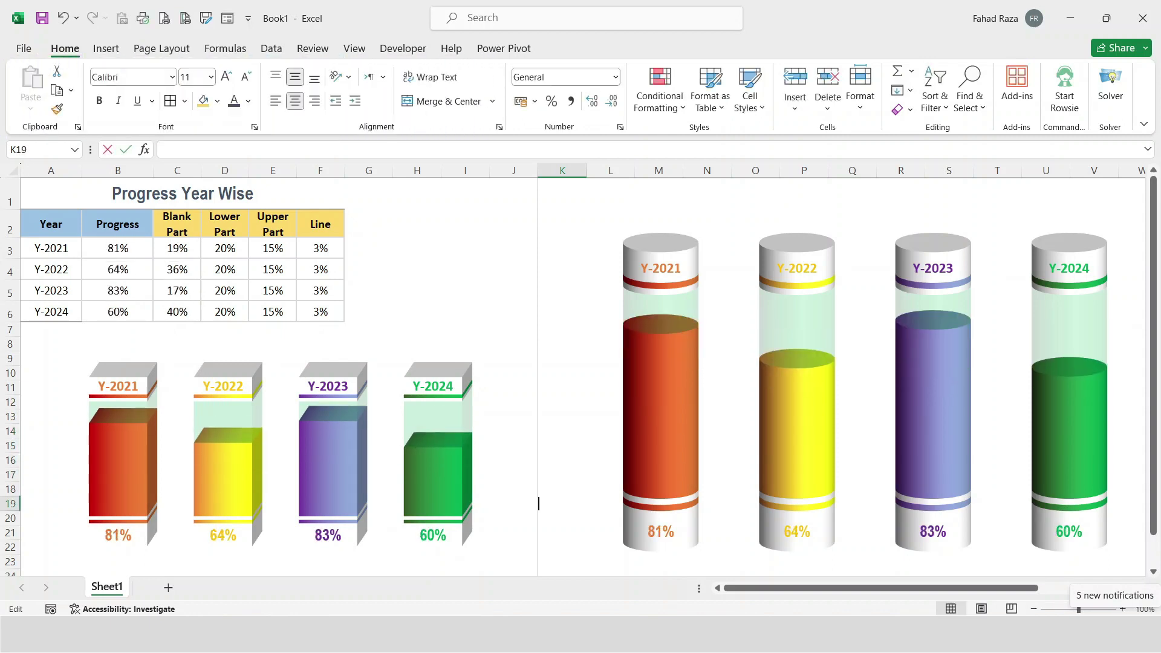
{"action": "key", "text": "Return"}
{"action": "key", "text": "Return"}
{"action": "key", "text": "Return"}
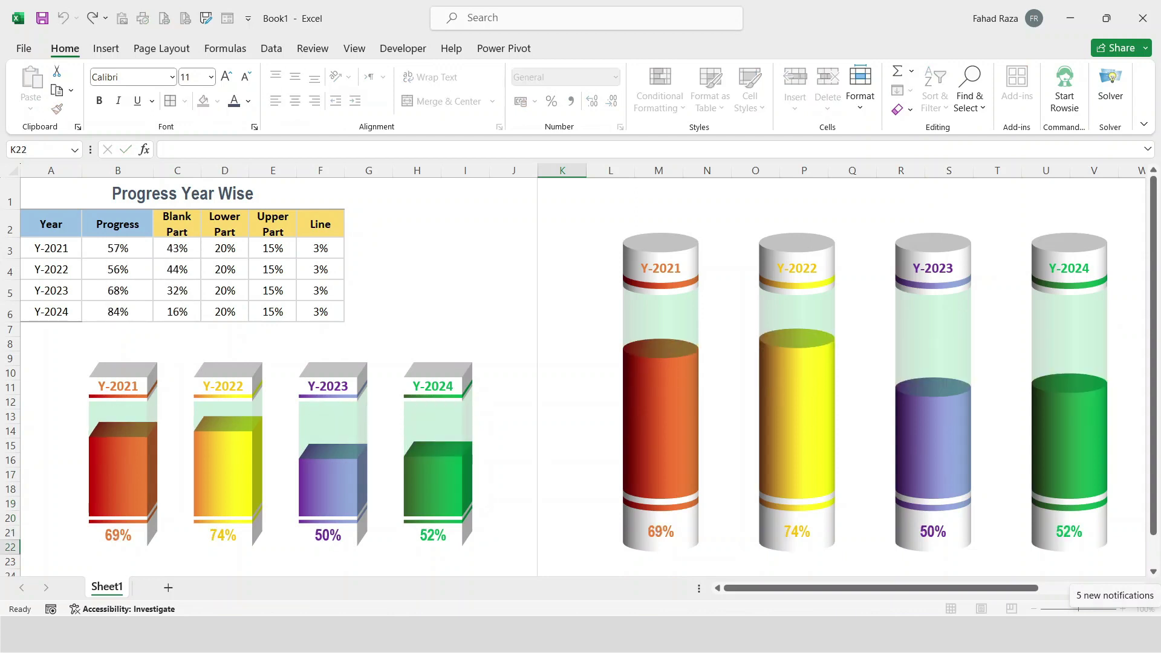